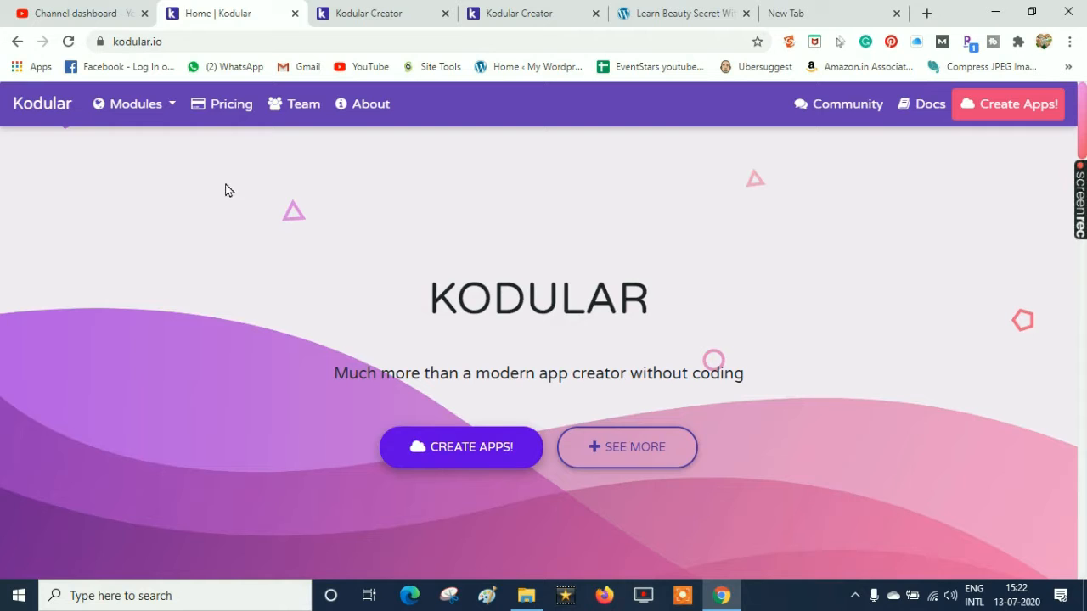
# - Launch the Kodular app creator and open the existing project xyz
pyautogui.click(450, 450)
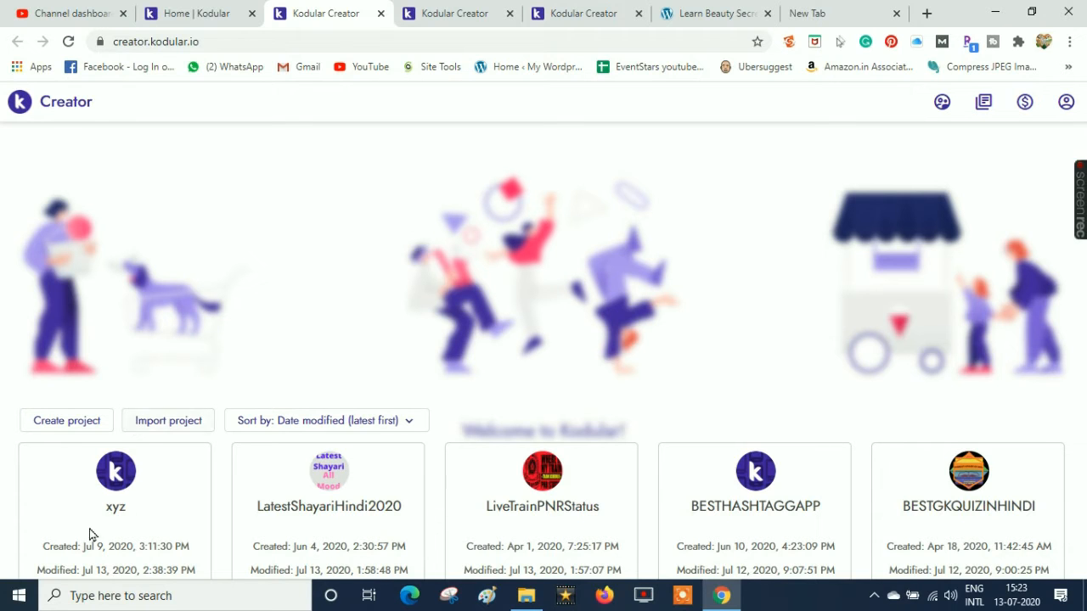
pyautogui.click(142, 485)
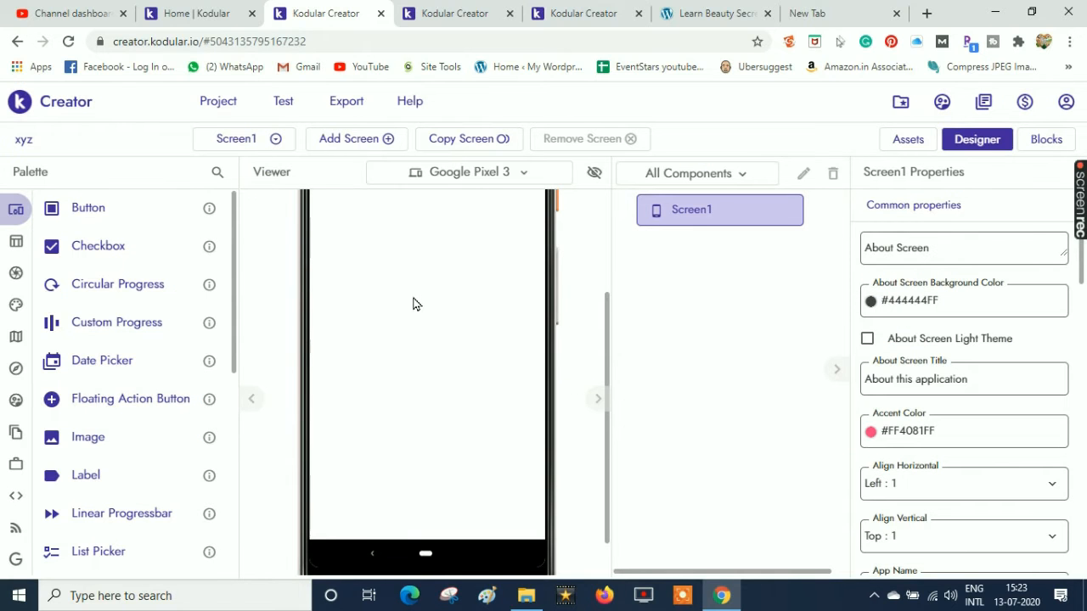
# - Add two Button components to Screen1, one below the other
pyautogui.moveTo(608, 321); pyautogui.dragTo(617, 205)
pyautogui.moveTo(610, 253)
pyautogui.mouseDown()
pyautogui.moveTo(604, 318)
pyautogui.moveTo(608, 237)
pyautogui.mouseUp()
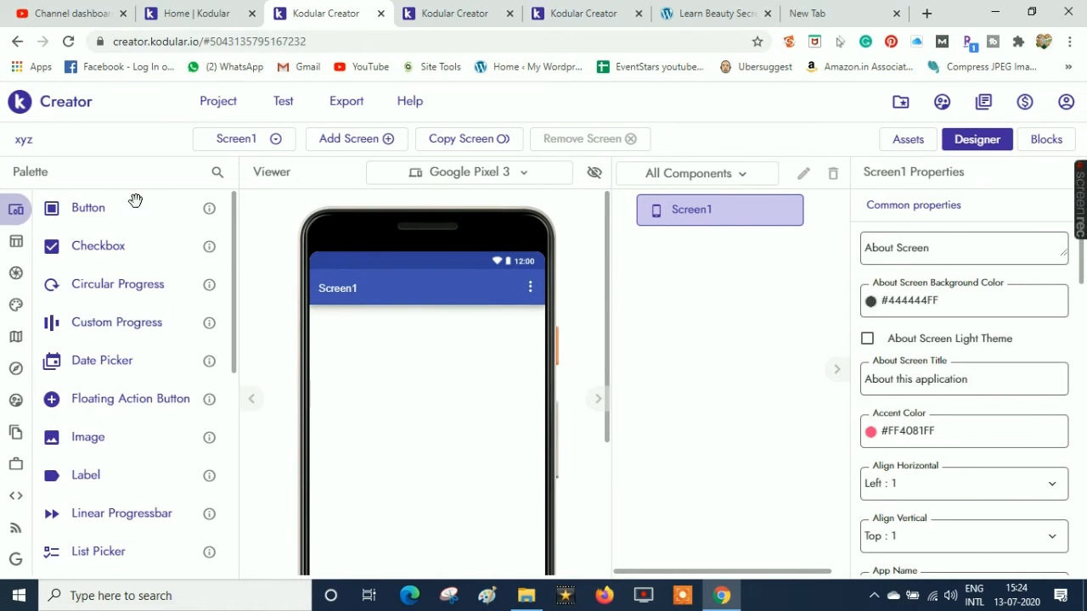
pyautogui.moveTo(98, 208); pyautogui.dragTo(405, 389)
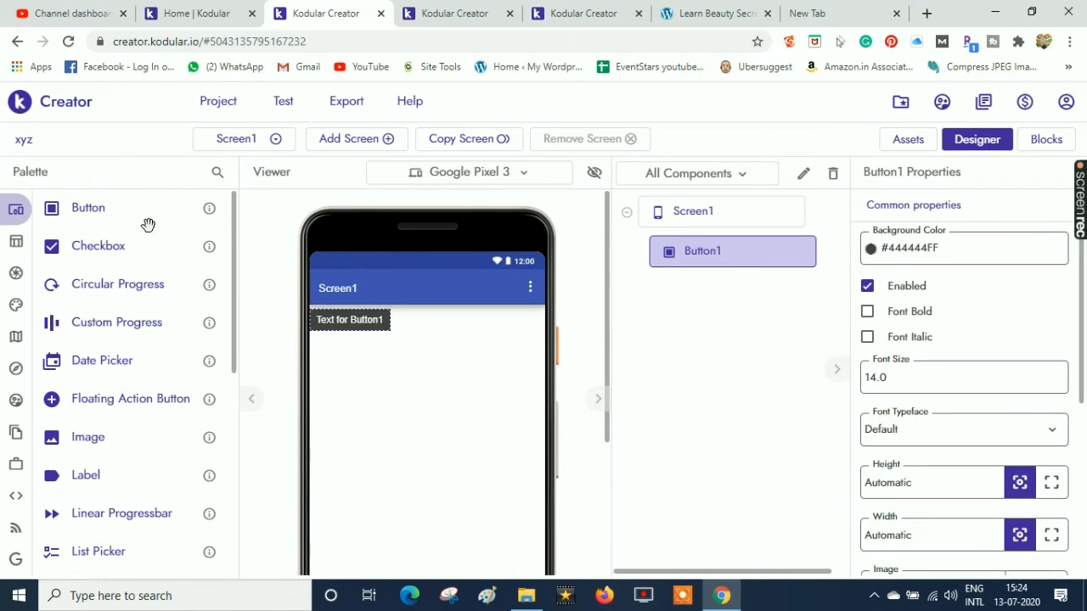
pyautogui.moveTo(88, 209); pyautogui.dragTo(372, 394)
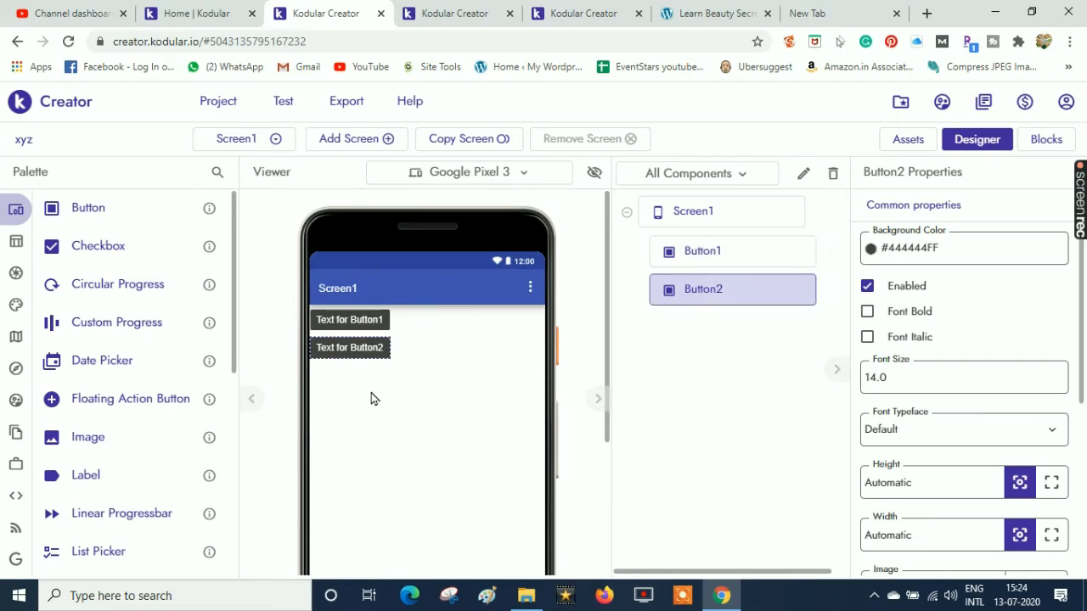
# - Change the text of the first button on Screen1 to "Home"
pyautogui.click(344, 327)
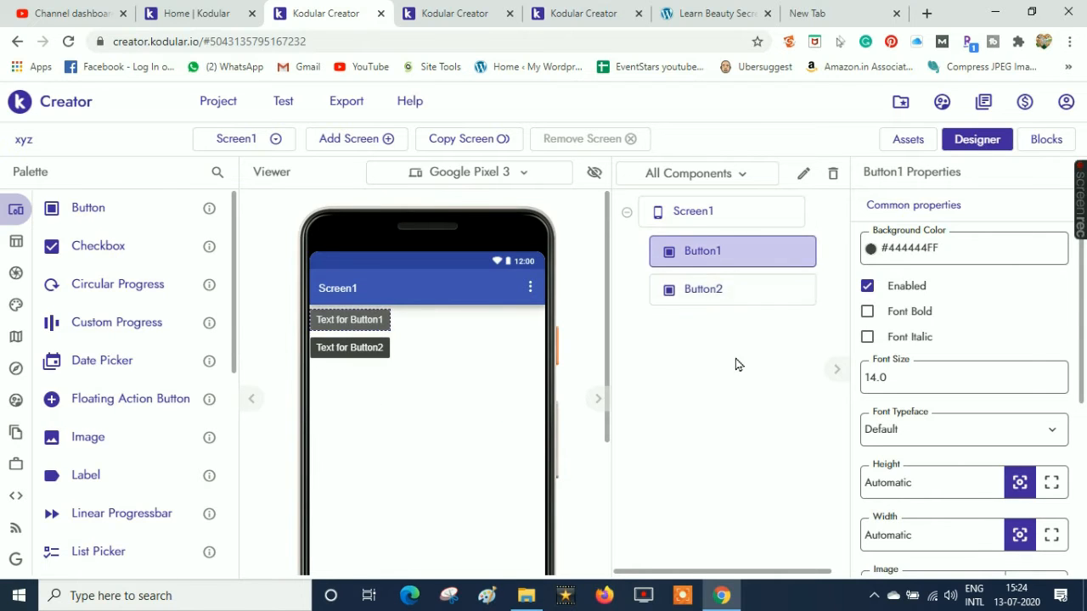
pyautogui.scroll(-3, 1079, 297)
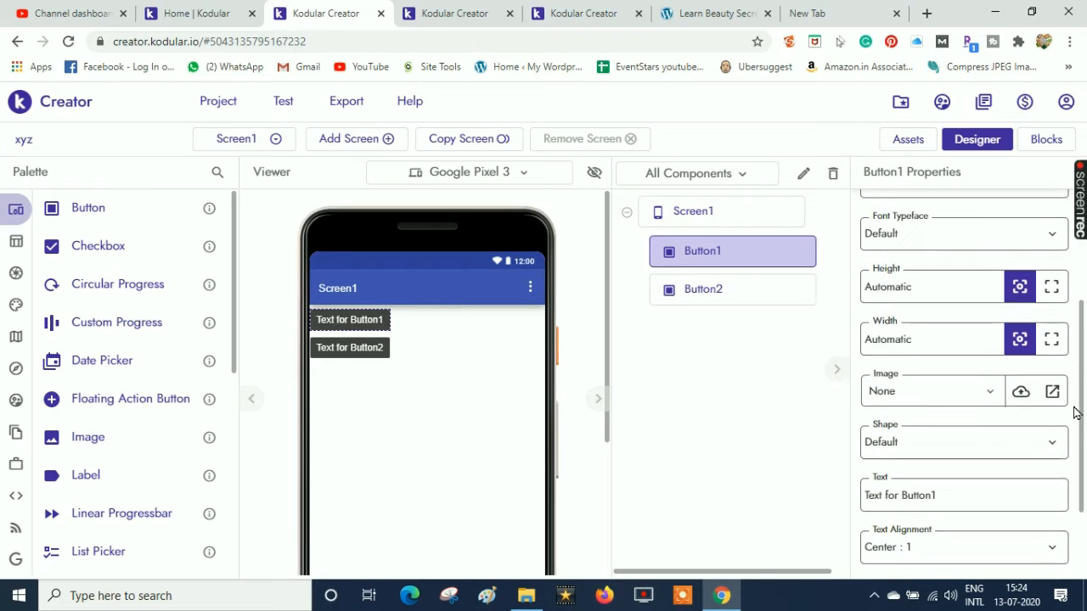
pyautogui.moveTo(955, 487); pyautogui.dragTo(836, 494)
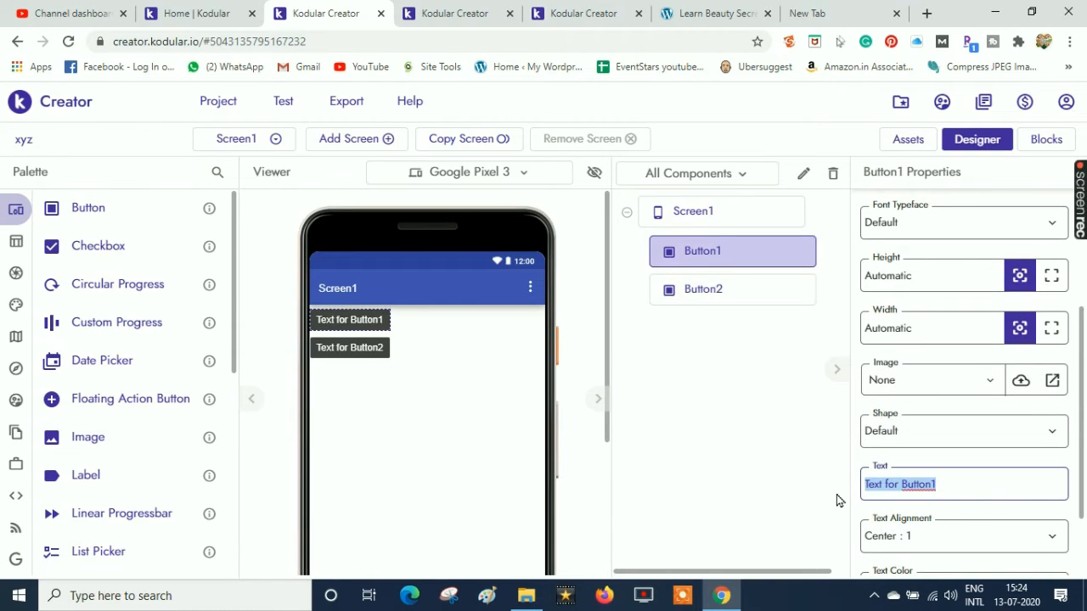
pyautogui.write('Home')
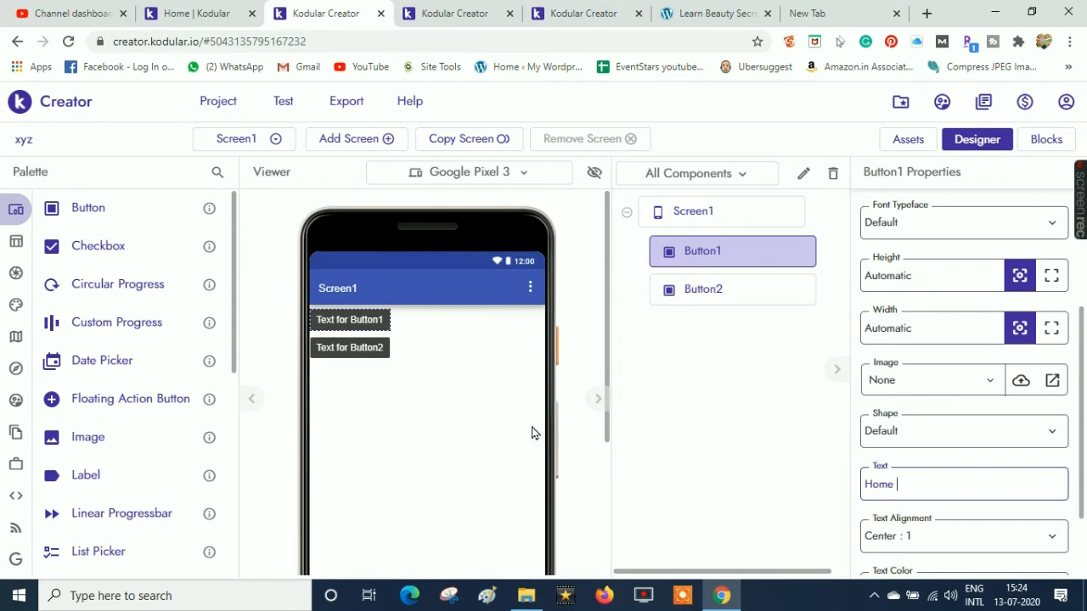
# - Change the text of the second button on Screen1 to "Contact US"
pyautogui.click(357, 350)
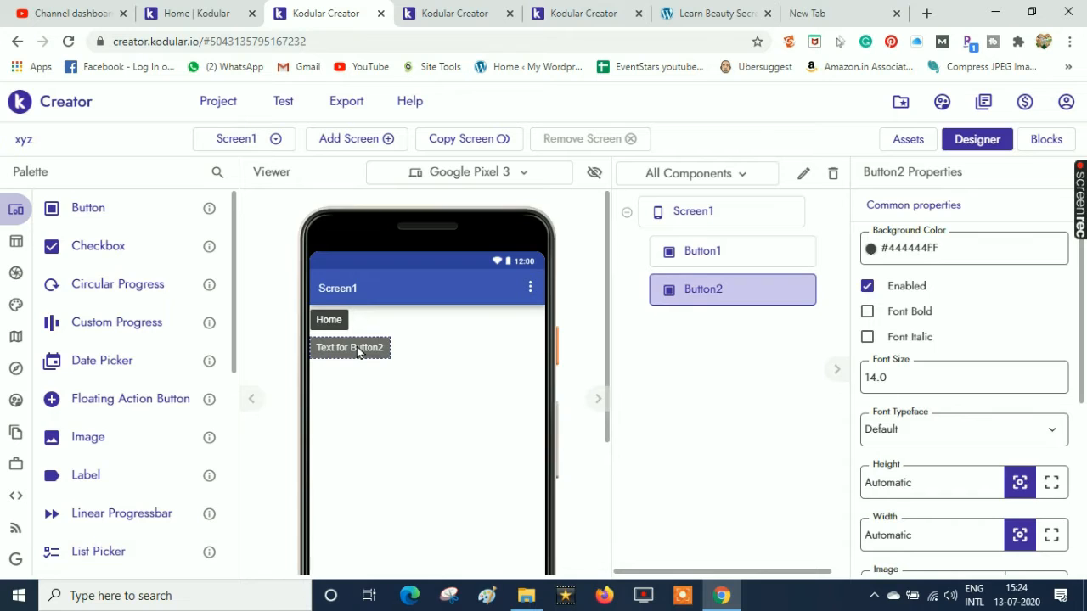
pyautogui.scroll(-3, 959, 425)
pyautogui.moveTo(947, 459); pyautogui.dragTo(828, 461)
pyautogui.write('Contact US')
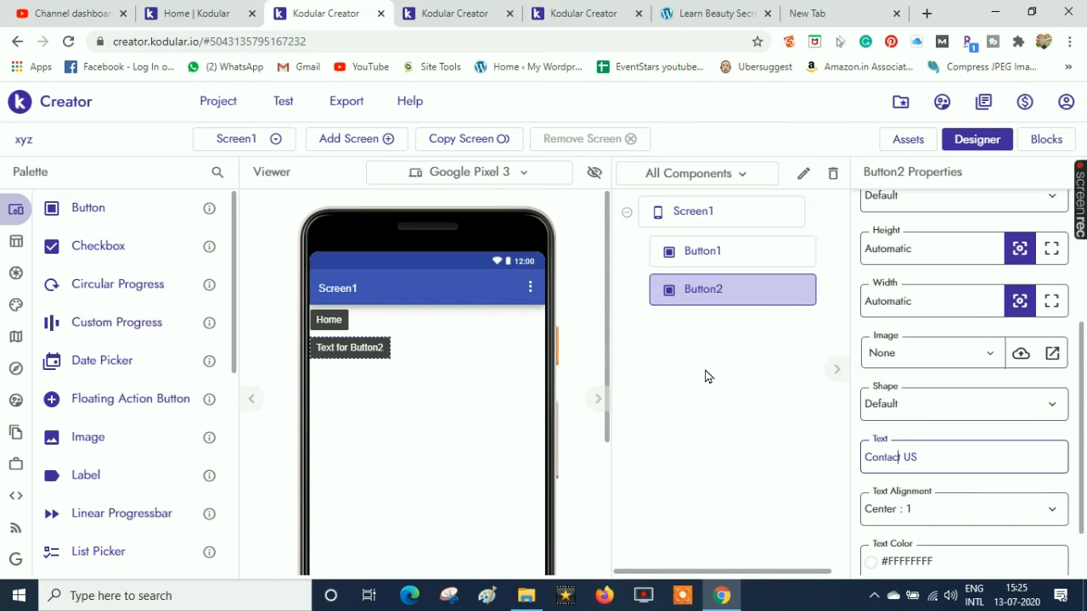
pyautogui.press('Return')
# - Set the Home button's font size to 20 and its width to 250 px
pyautogui.click(329, 320)
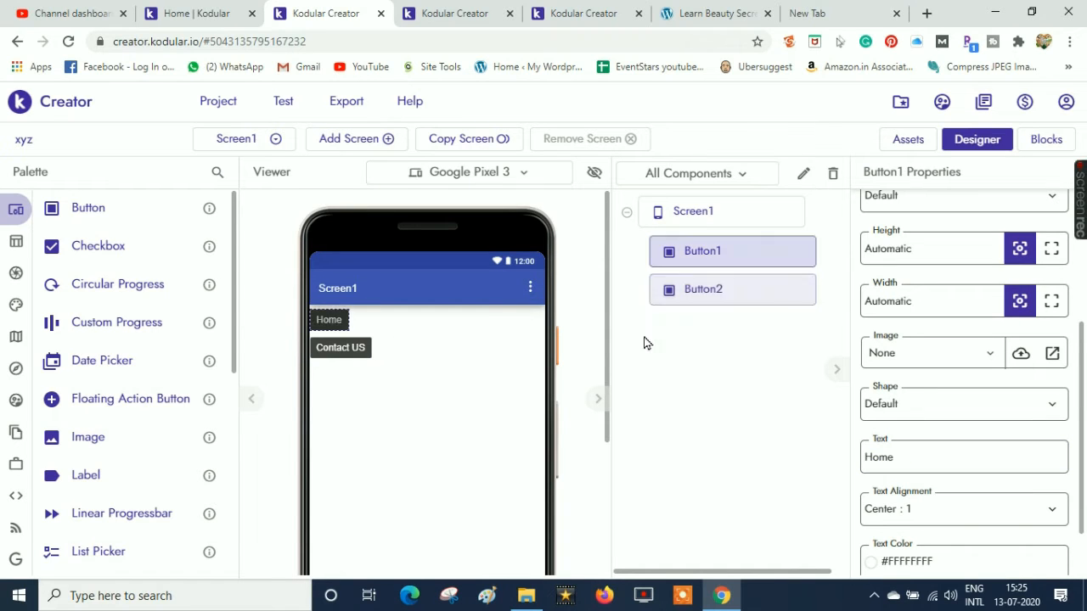
pyautogui.moveTo(1082, 341); pyautogui.dragTo(1049, 196)
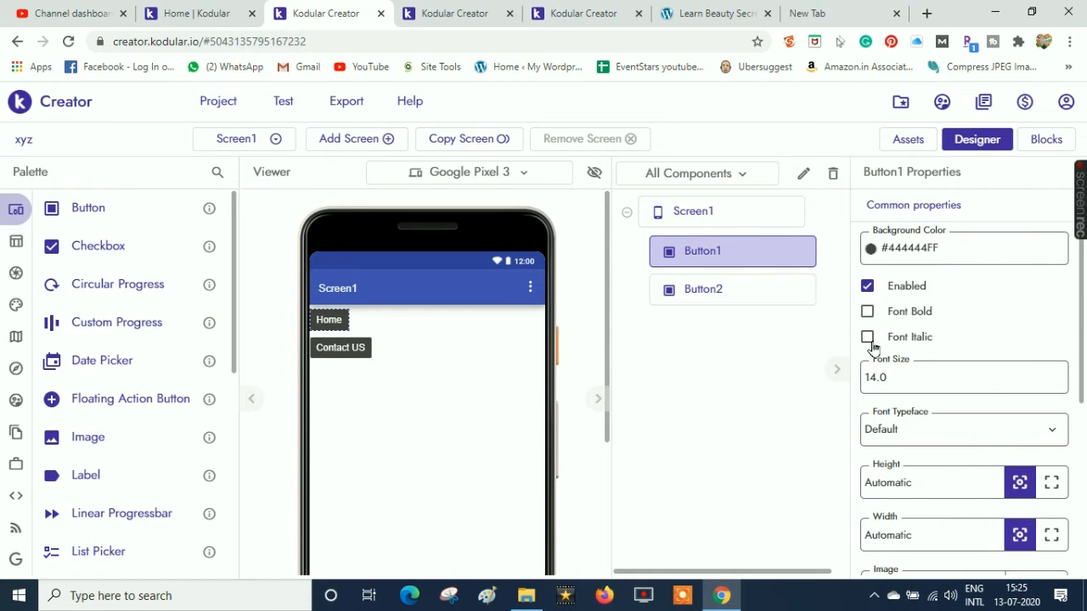
pyautogui.click(933, 371)
pyautogui.write('20')
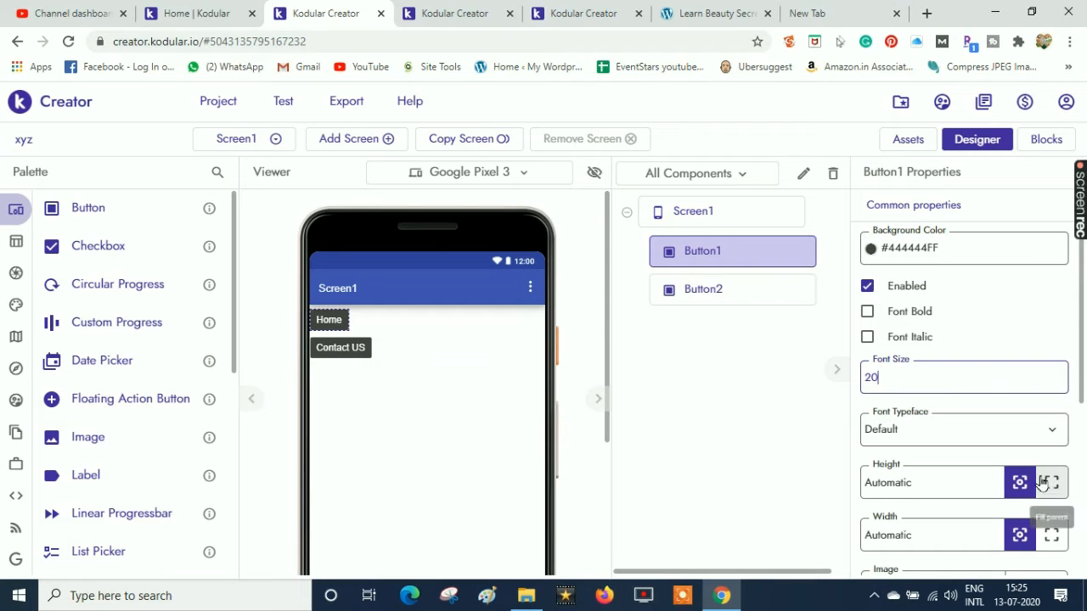
pyautogui.moveTo(1081, 364); pyautogui.dragTo(1073, 422)
pyautogui.click(935, 436)
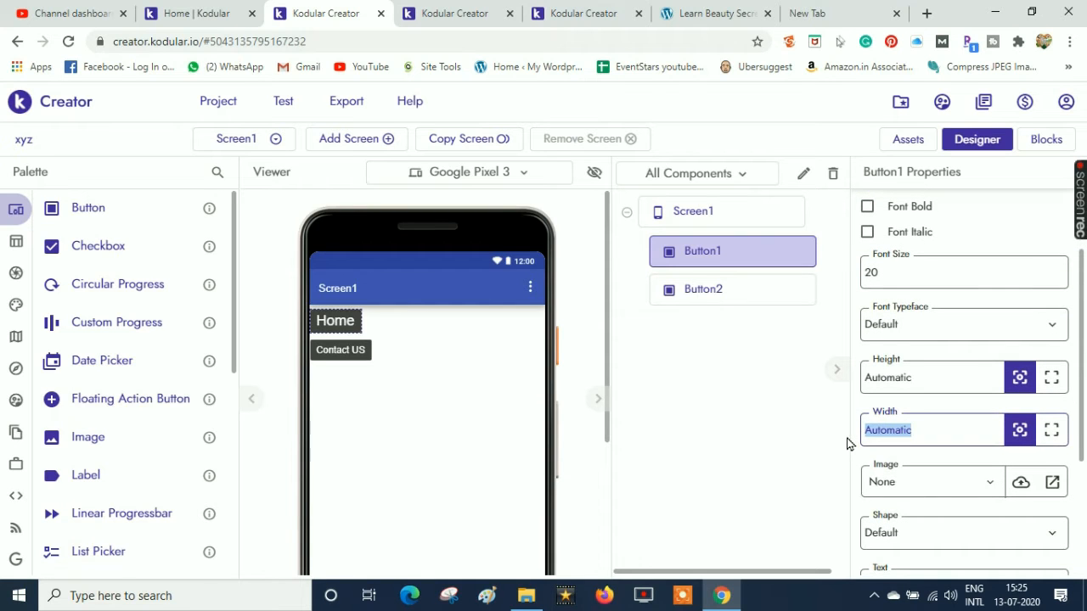
pyautogui.write('250')
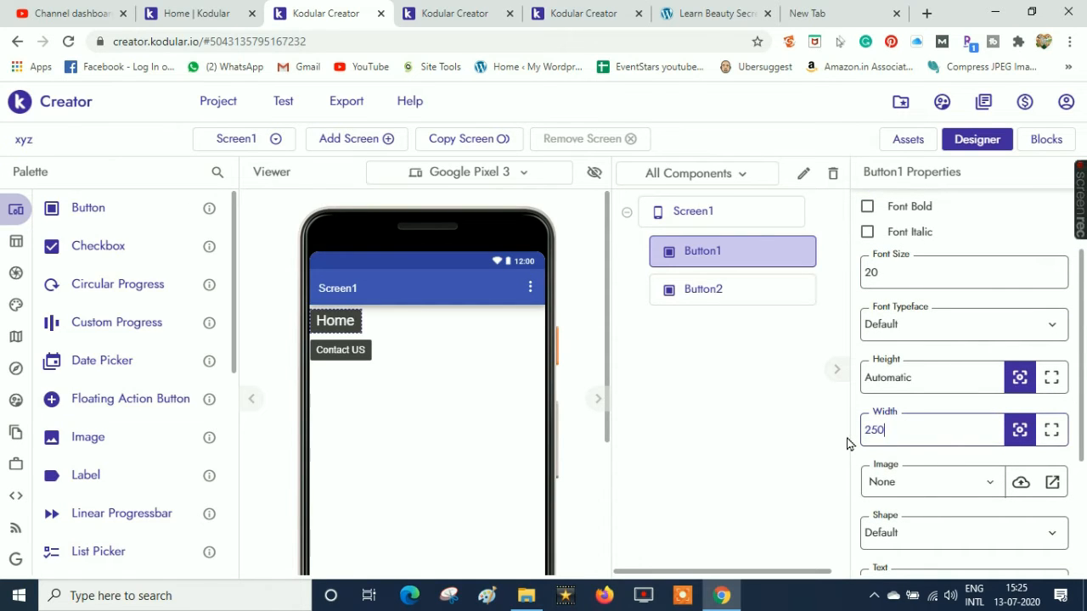
pyautogui.press('Return')
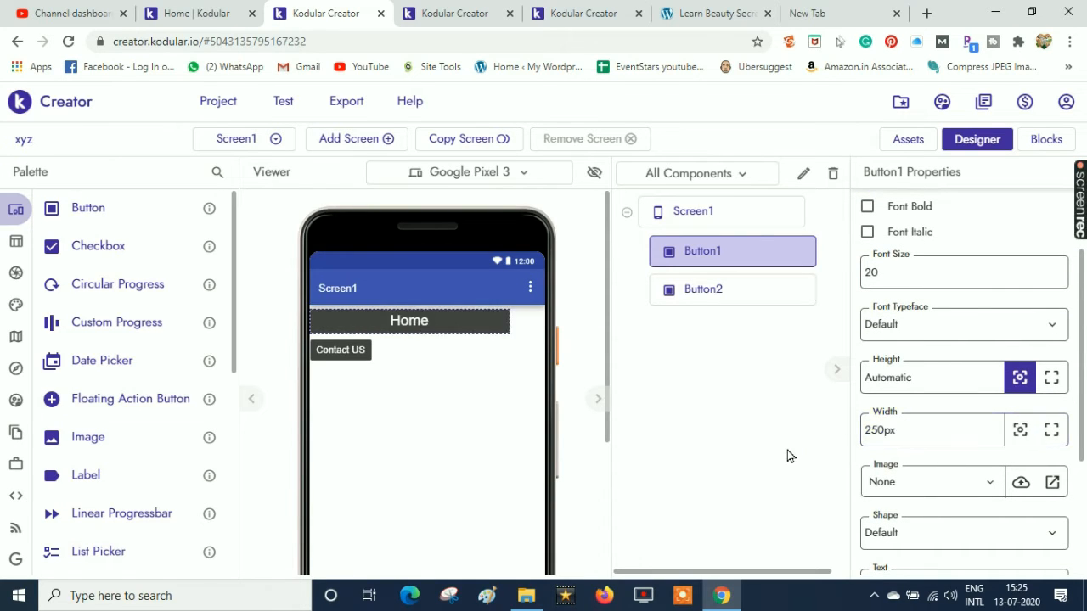
# - Try left text alignment on the Home button and set it back to Center : 1
pyautogui.moveTo(1083, 388); pyautogui.dragTo(1064, 490)
pyautogui.click(932, 461)
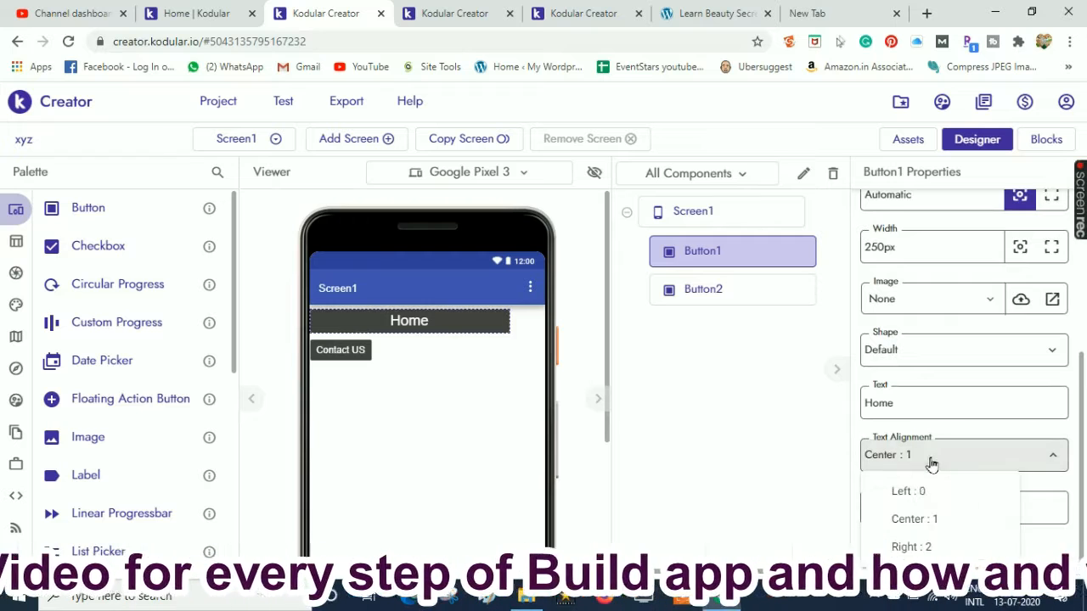
pyautogui.click(915, 501)
pyautogui.click(924, 465)
pyautogui.click(909, 519)
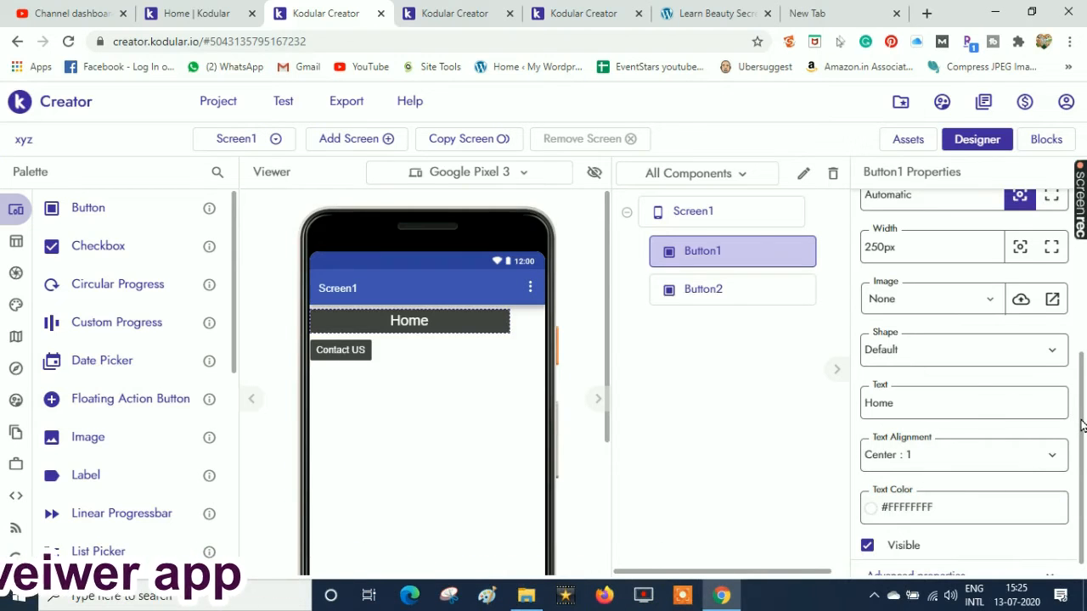
# - Set the Contact US button's width to 250 px and its font size to 20
pyautogui.scroll(-1, 1029, 374)
pyautogui.moveTo(1081, 405); pyautogui.dragTo(1078, 192)
pyautogui.scroll(-3, 1059, 390)
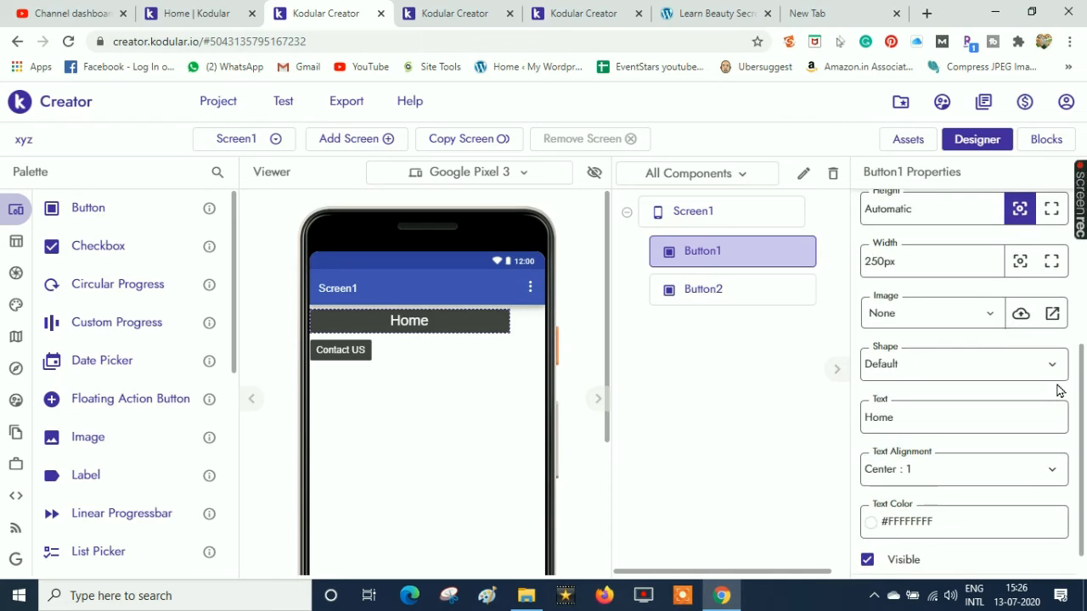
pyautogui.click(739, 297)
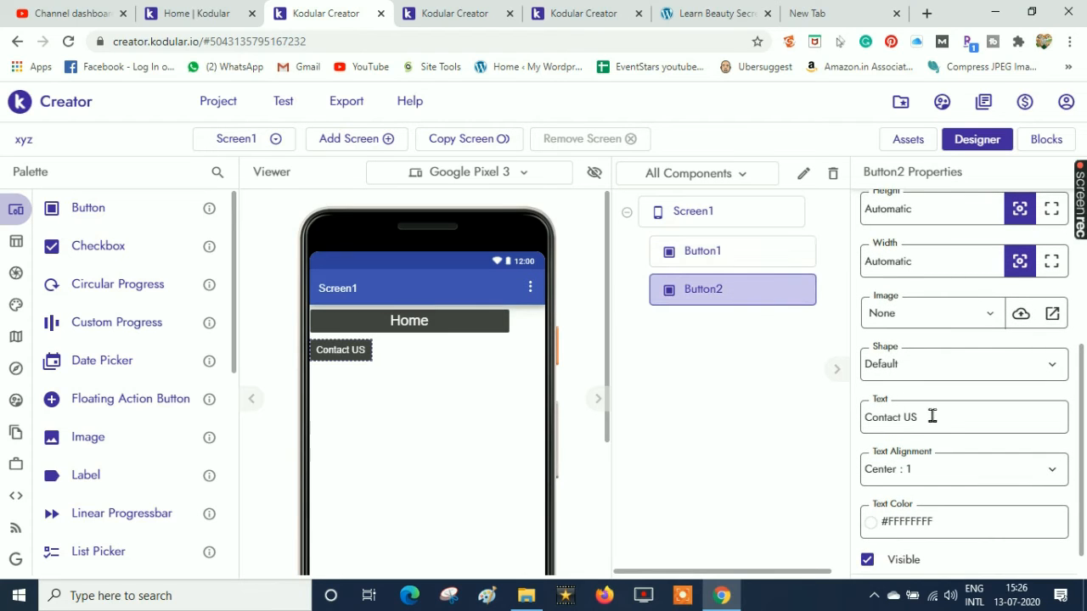
pyautogui.doubleClick(944, 269)
pyautogui.write('250')
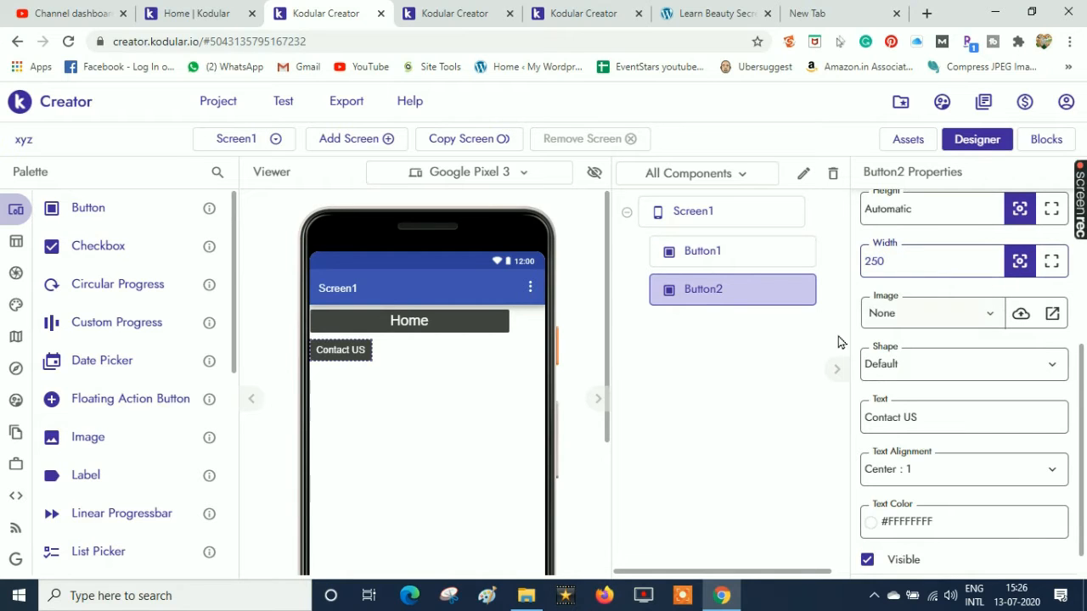
pyautogui.press('Return')
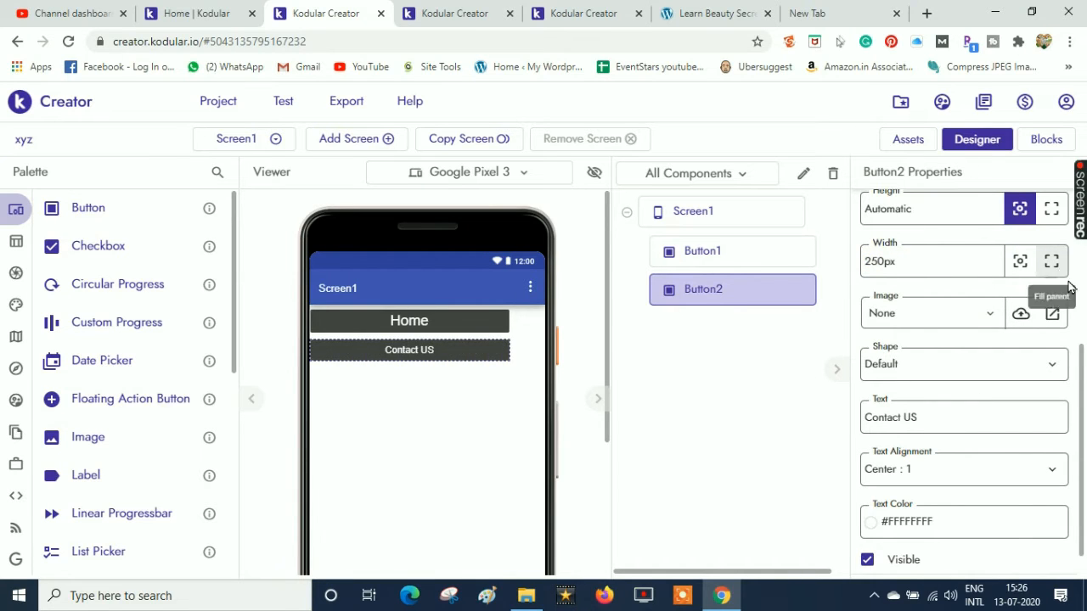
pyautogui.scroll(3, 1082, 307)
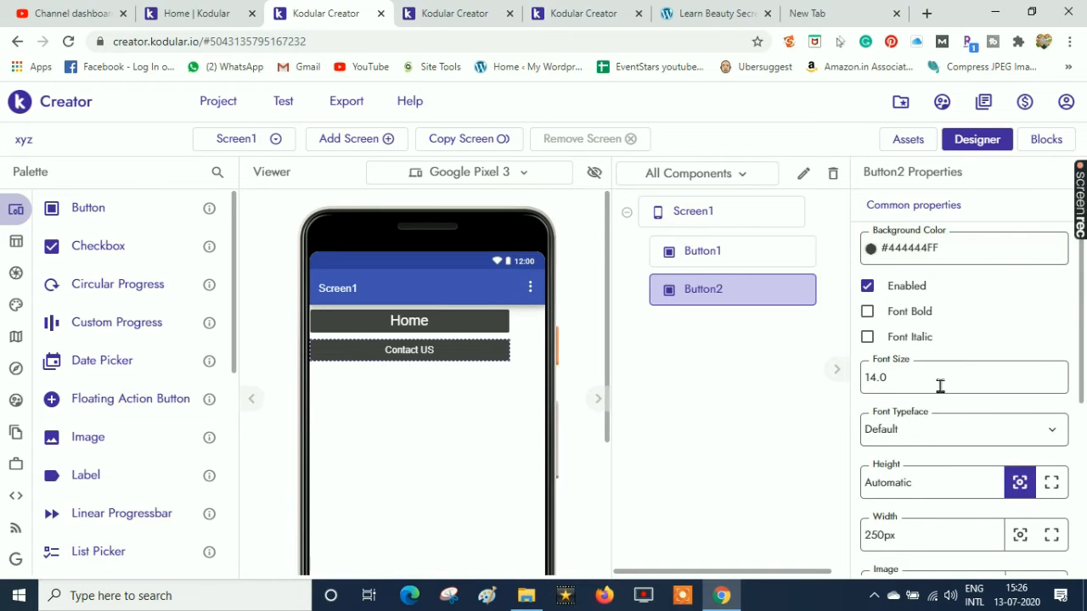
pyautogui.moveTo(924, 383); pyautogui.dragTo(828, 397)
pyautogui.write('20')
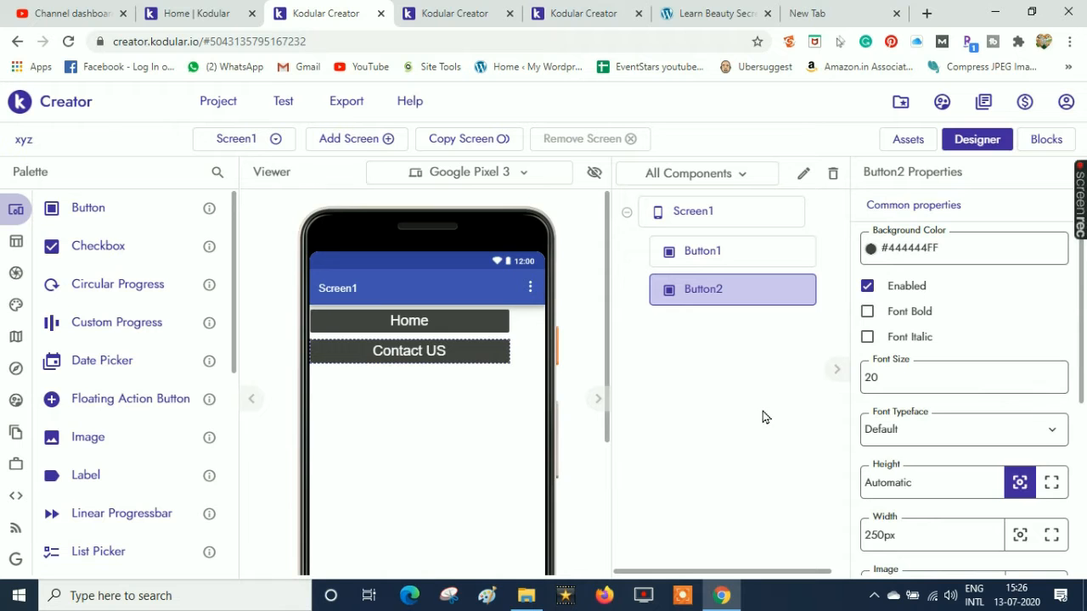
pyautogui.moveTo(1084, 367); pyautogui.dragTo(1077, 484)
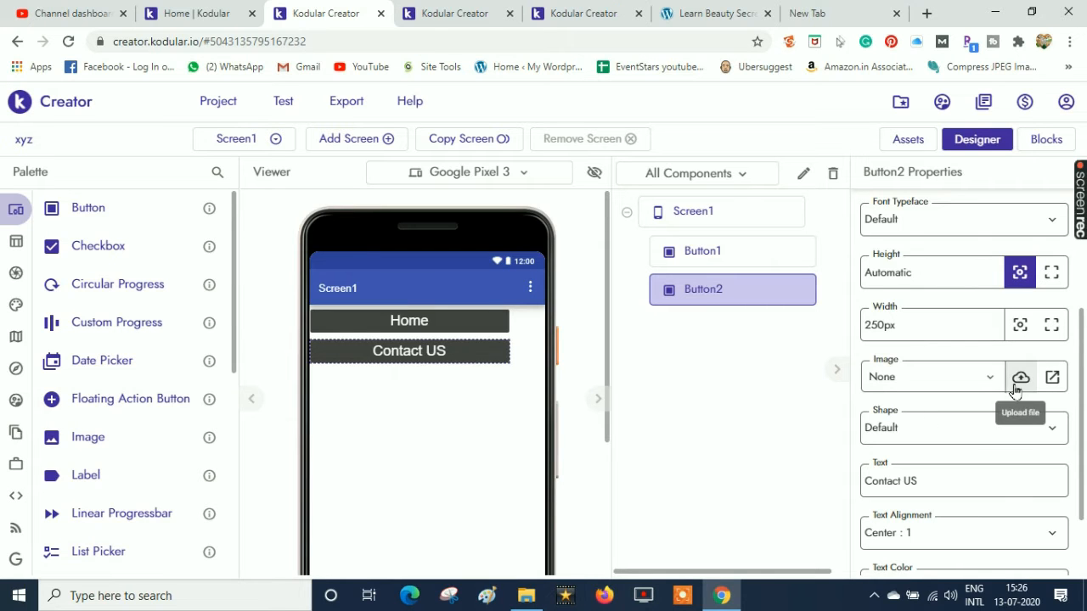
pyautogui.scroll(1, 1082, 417)
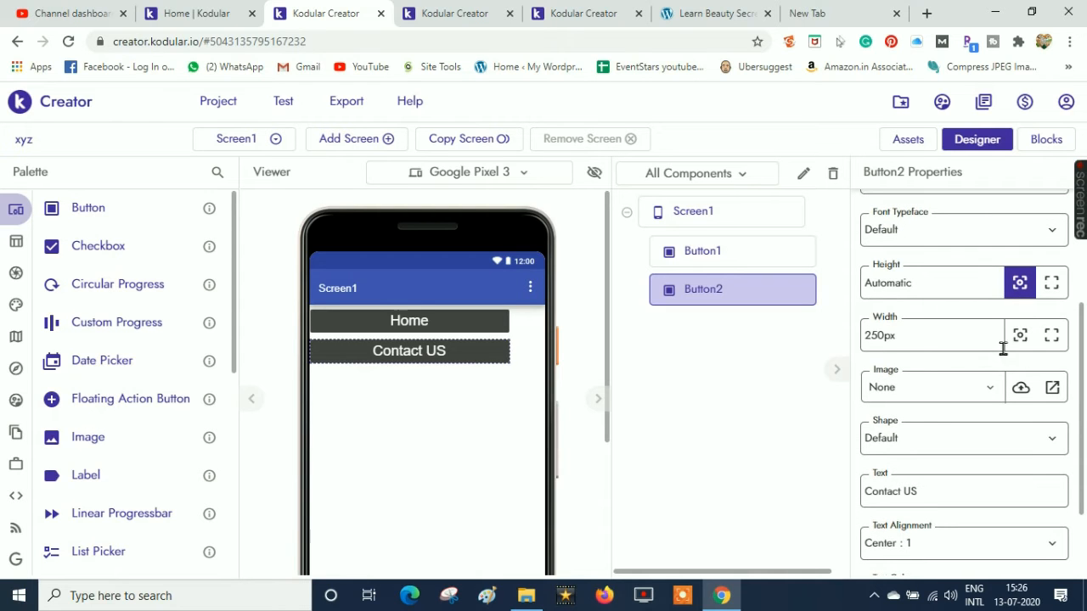
pyautogui.moveTo(1080, 359); pyautogui.dragTo(1075, 279)
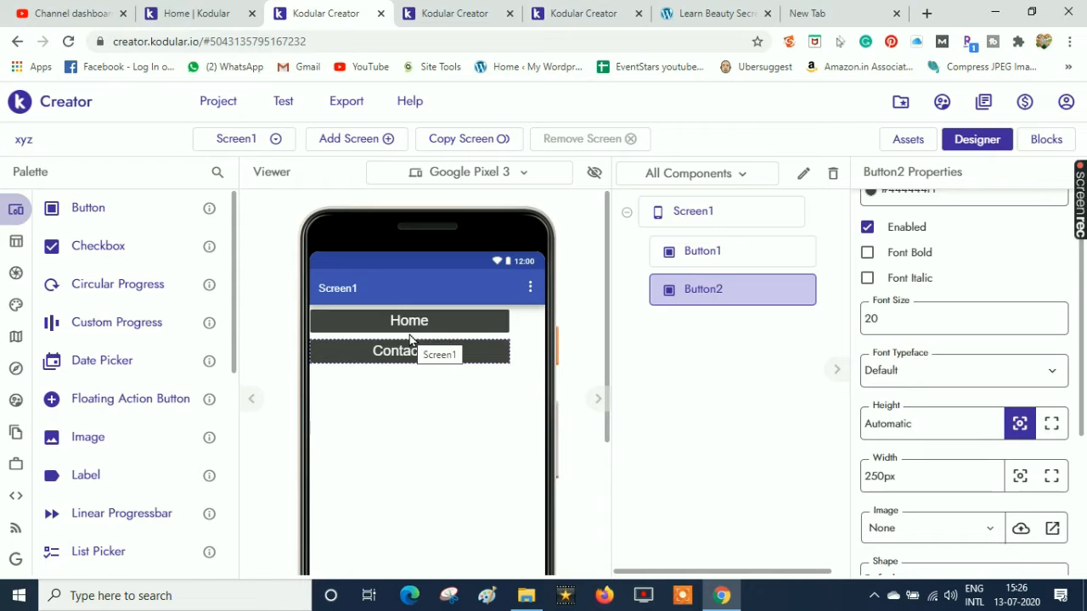
# - Look over the menu and posts of the topproductbestbeautytips.com website, and return to the xyz project in Kodular Creator
pyautogui.click(721, 10)
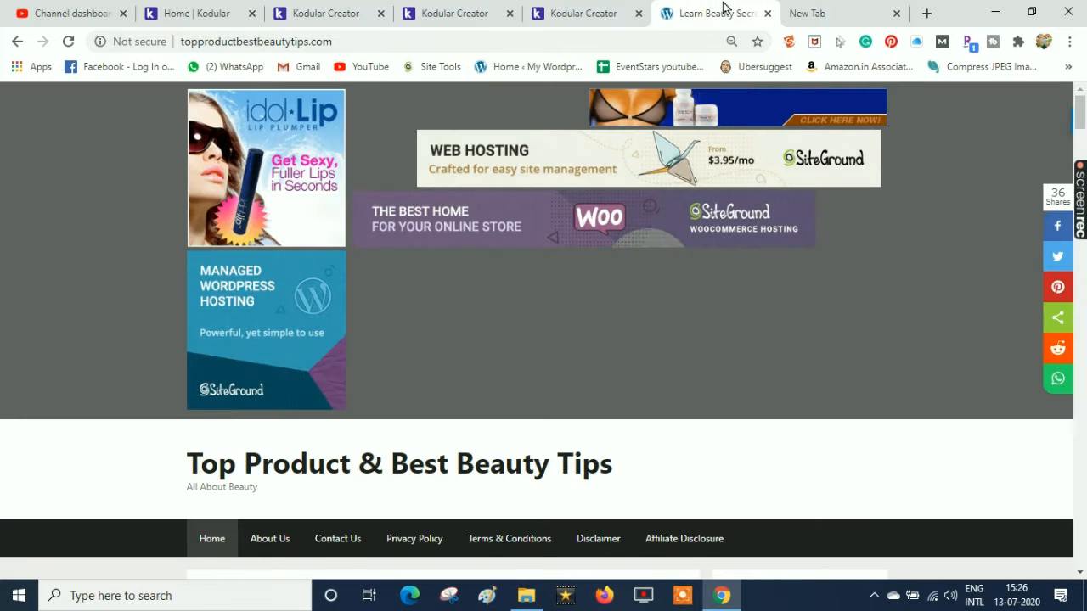
pyautogui.moveTo(1078, 112); pyautogui.dragTo(1081, 152)
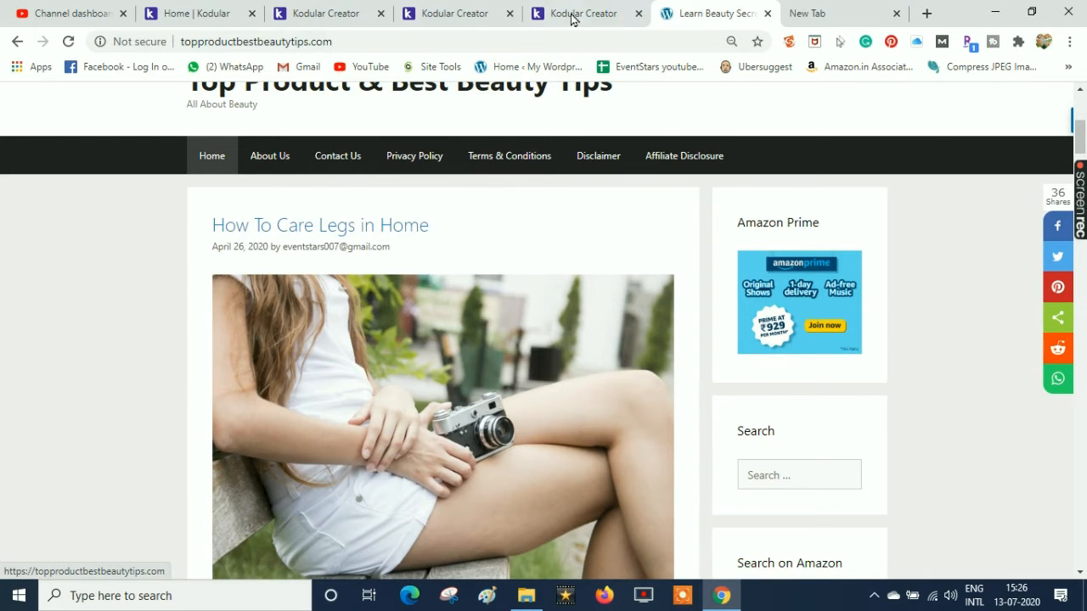
pyautogui.click(333, 13)
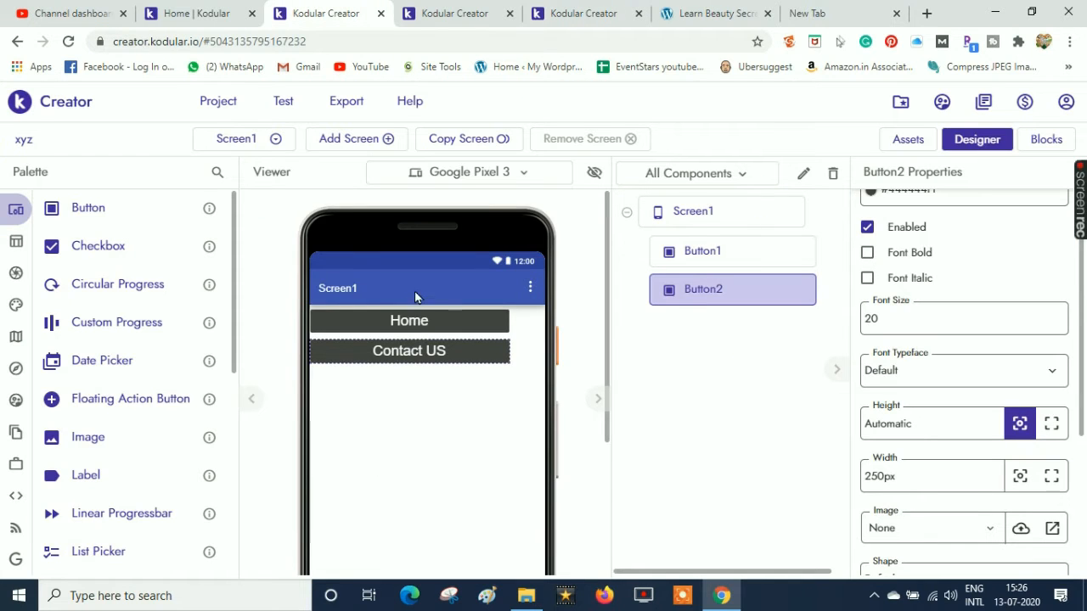
pyautogui.click(413, 323)
pyautogui.click(415, 355)
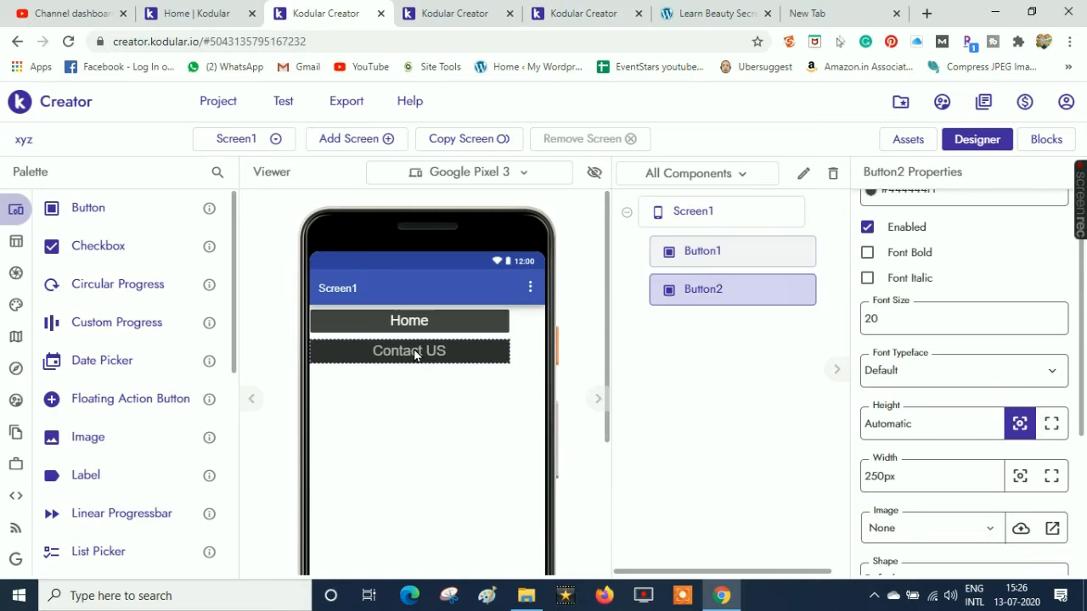
pyautogui.click(438, 330)
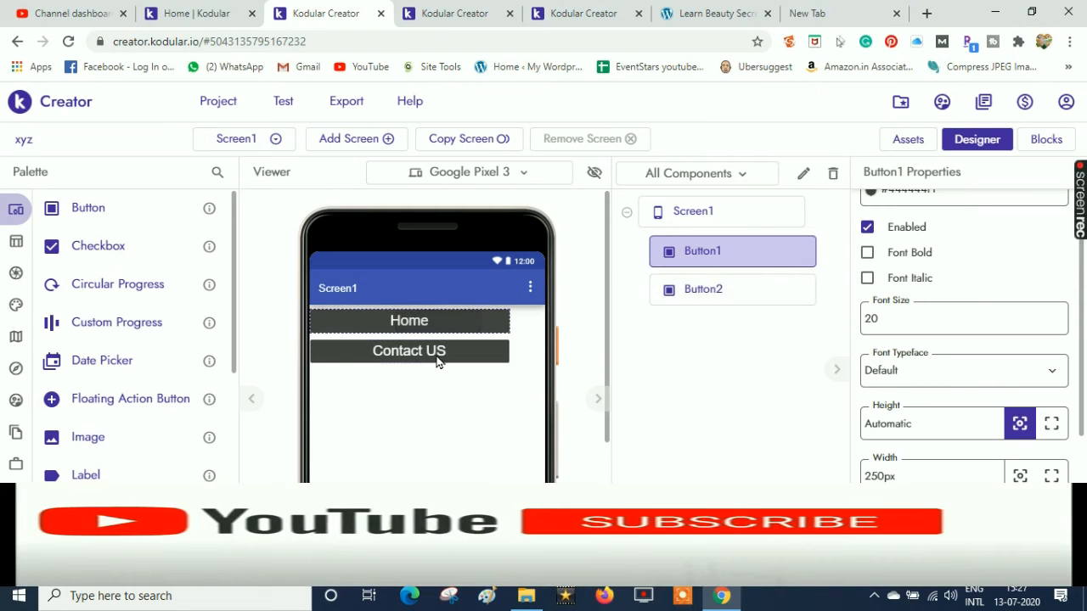
pyautogui.click(415, 352)
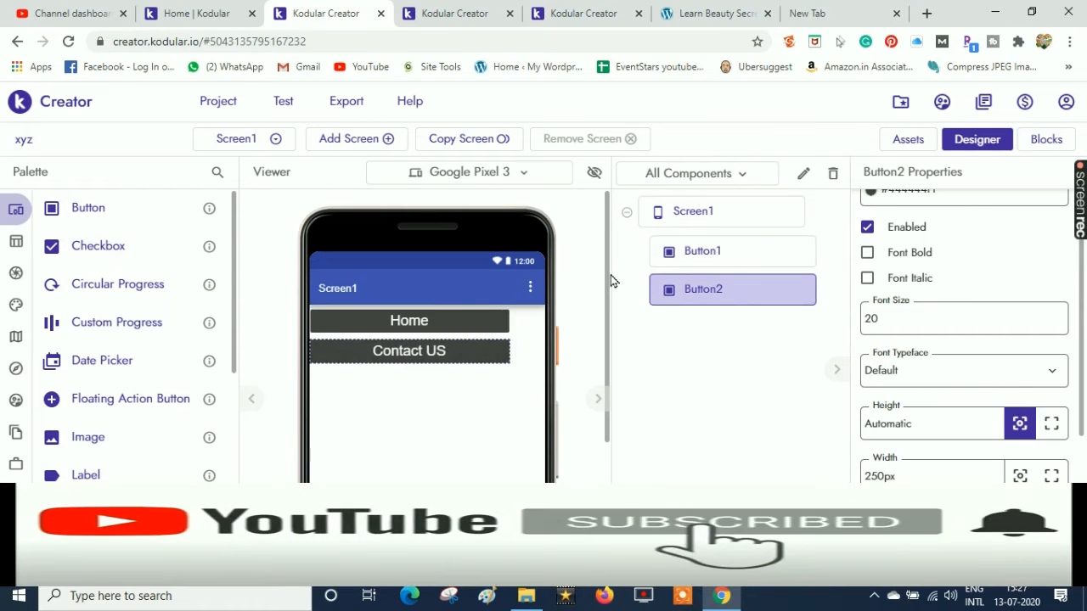
pyautogui.moveTo(606, 275)
pyautogui.mouseDown()
pyautogui.moveTo(607, 305)
pyautogui.moveTo(607, 263)
pyautogui.mouseUp()
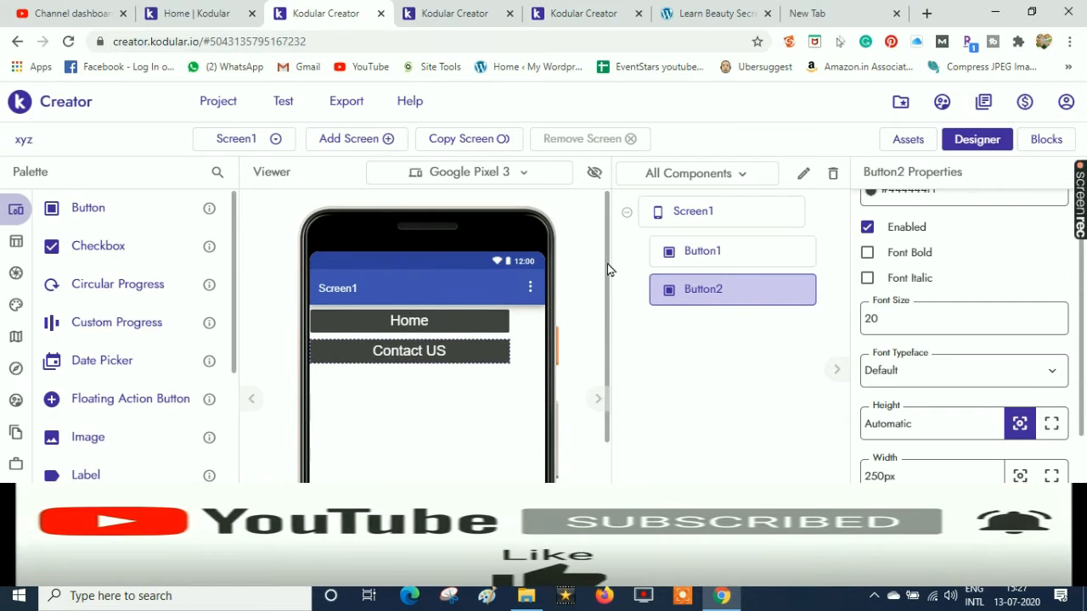
# - Add an AdMob Banner above the Home button on Screen1 and acknowledge the data protection consent warning
pyautogui.click(451, 322)
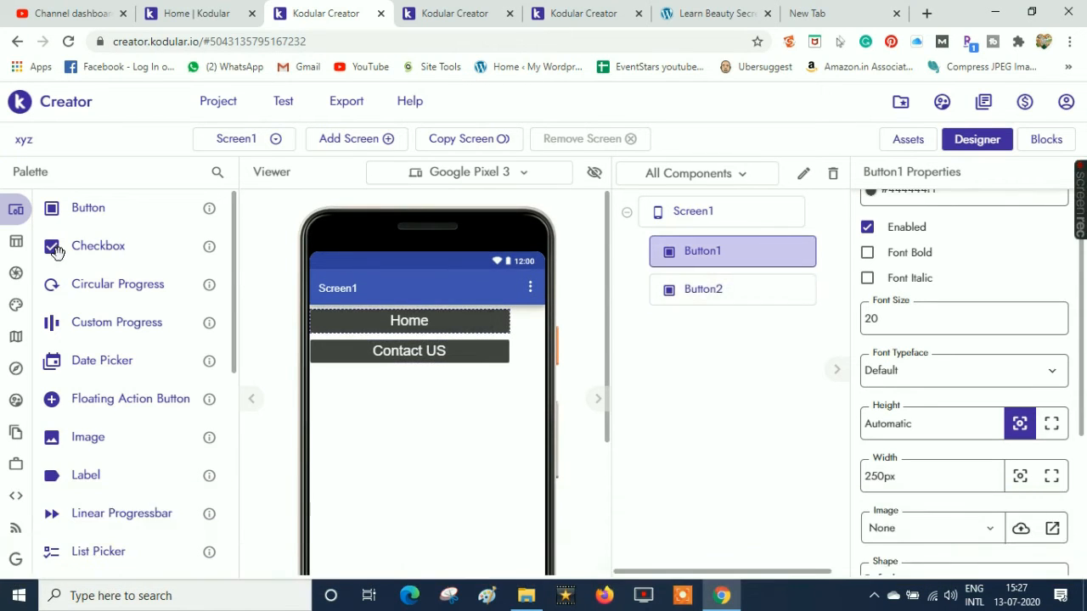
pyautogui.moveTo(235, 272)
pyautogui.mouseDown()
pyautogui.moveTo(233, 388)
pyautogui.moveTo(195, 439)
pyautogui.moveTo(185, 504)
pyautogui.mouseUp()
pyautogui.moveTo(14, 529)
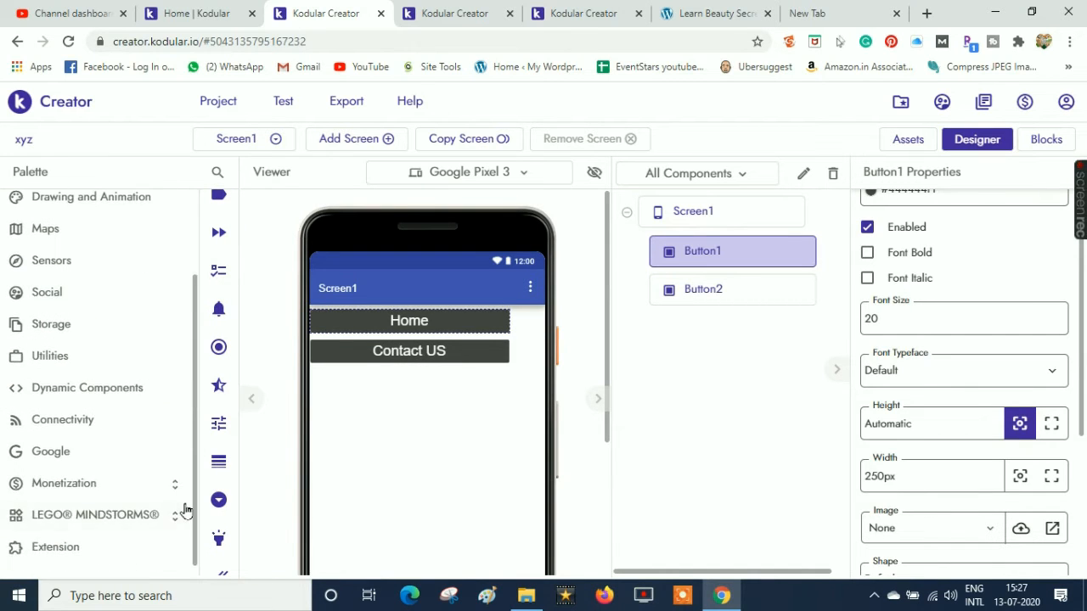
pyautogui.click(55, 488)
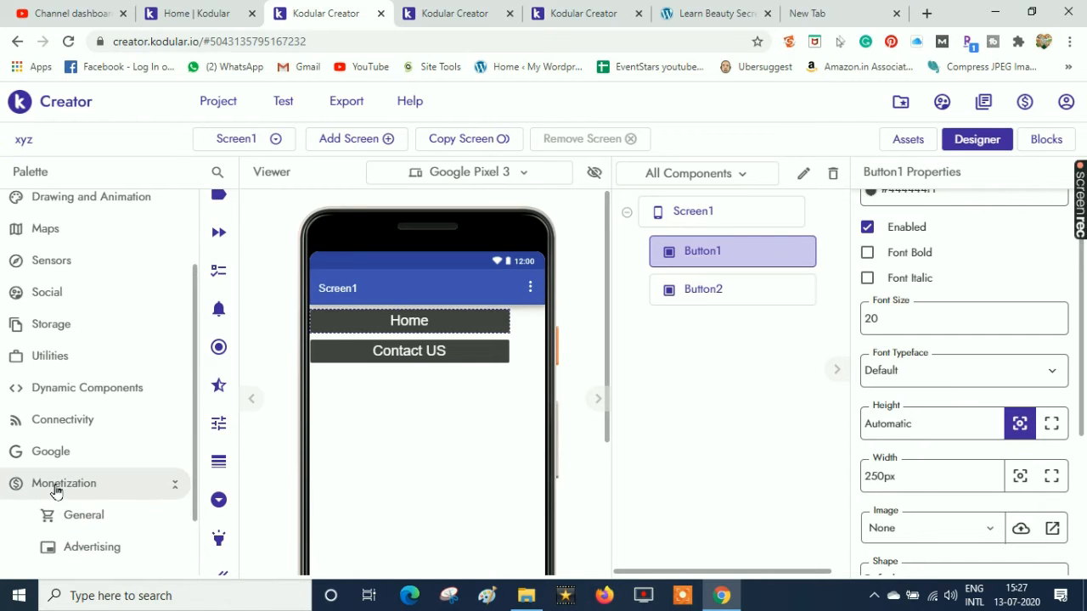
pyautogui.click(55, 549)
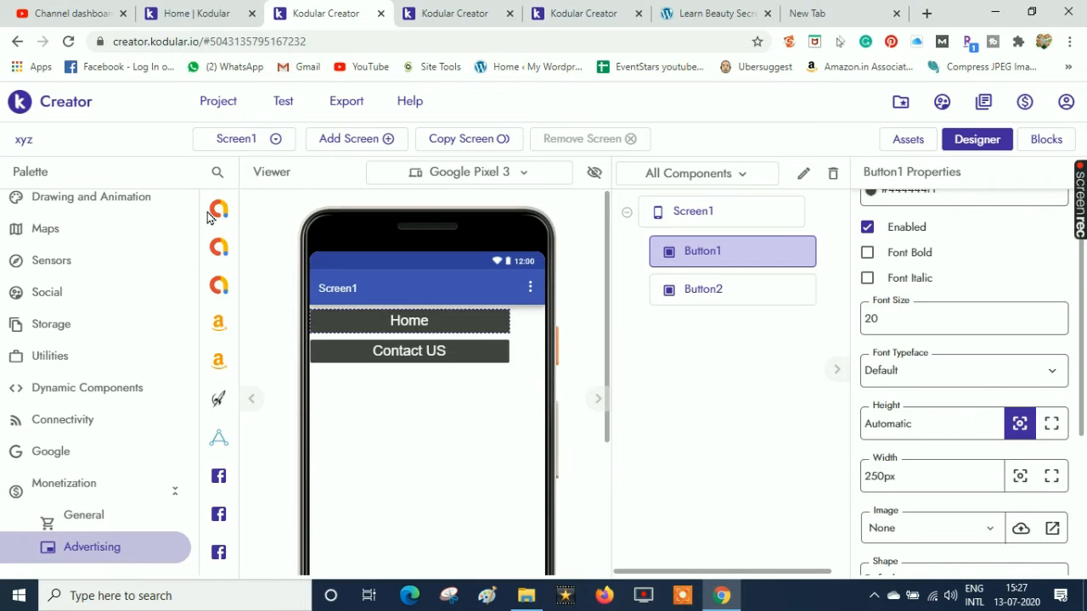
pyautogui.moveTo(218, 214)
pyautogui.moveTo(112, 210); pyautogui.dragTo(416, 321)
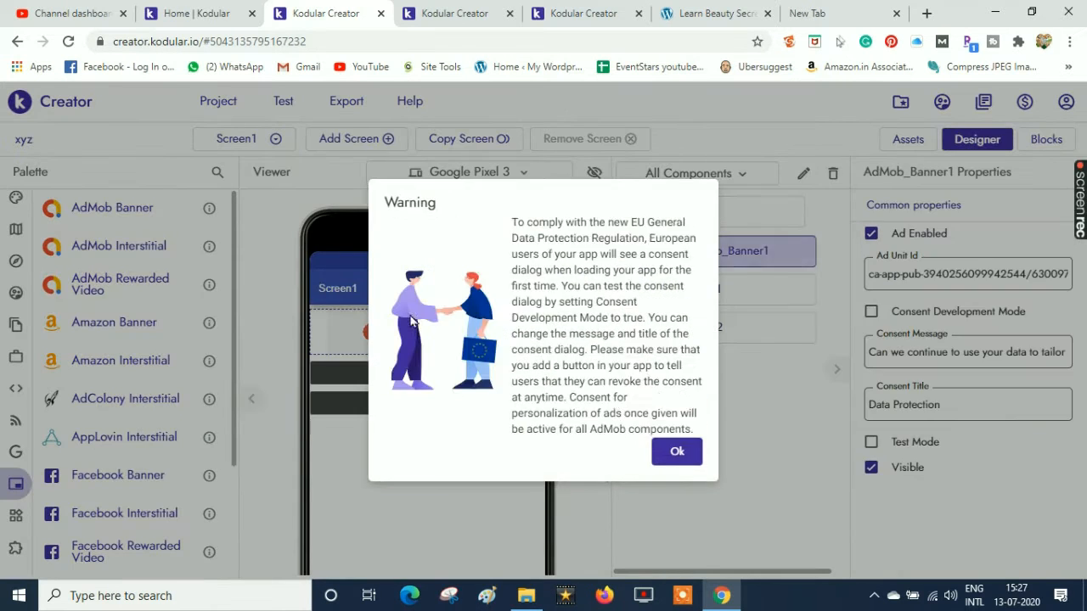
pyautogui.click(660, 447)
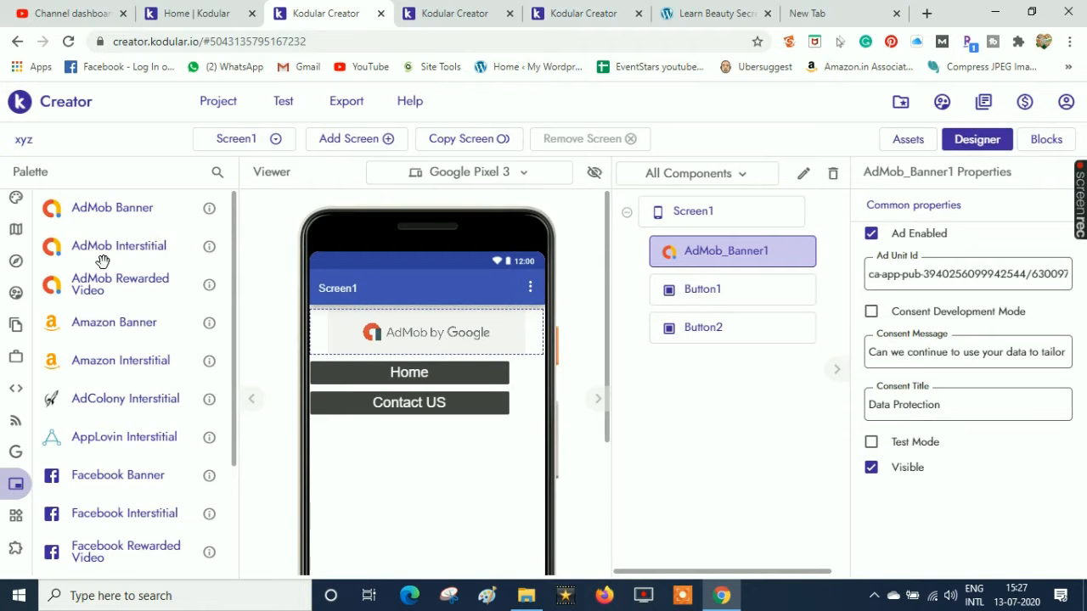
# - Add a second AdMob Banner below the Contact US button and an AdMob Interstitial to Screen1
pyautogui.moveTo(100, 213); pyautogui.dragTo(388, 485)
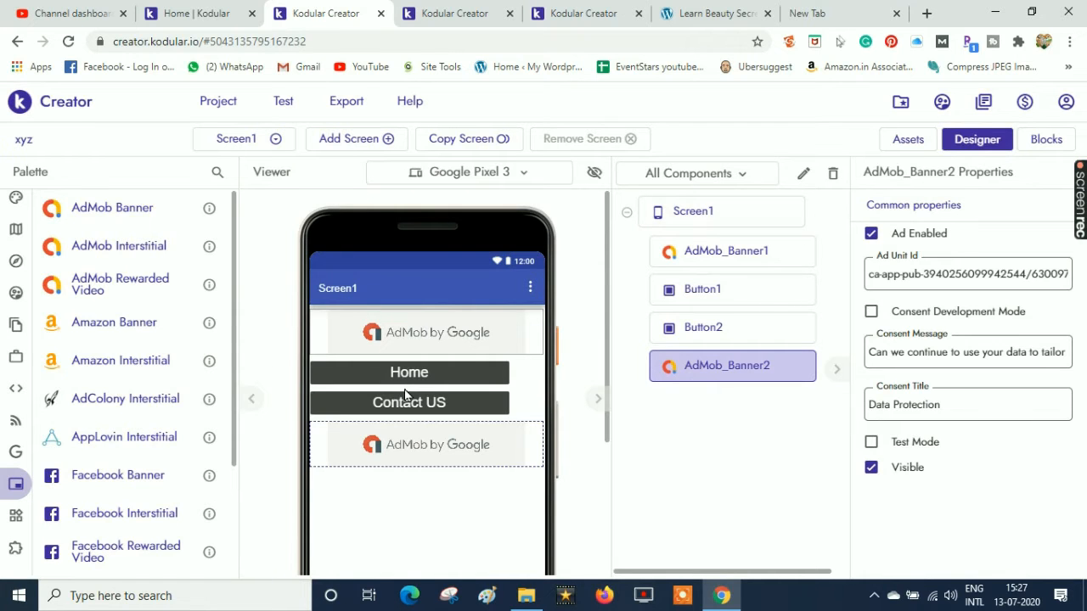
pyautogui.click(280, 296)
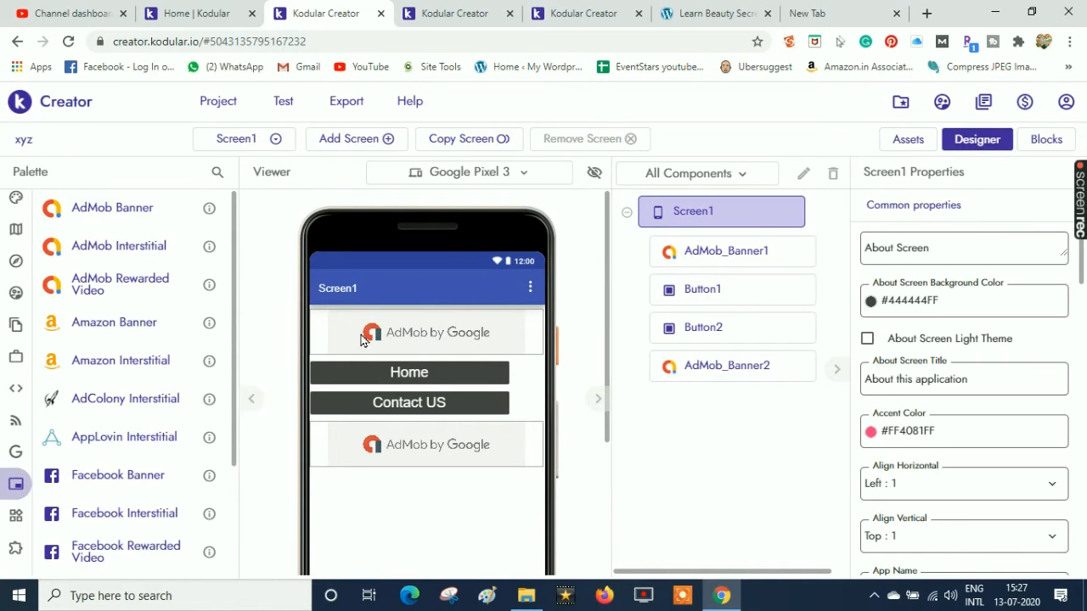
pyautogui.moveTo(114, 264); pyautogui.dragTo(416, 546)
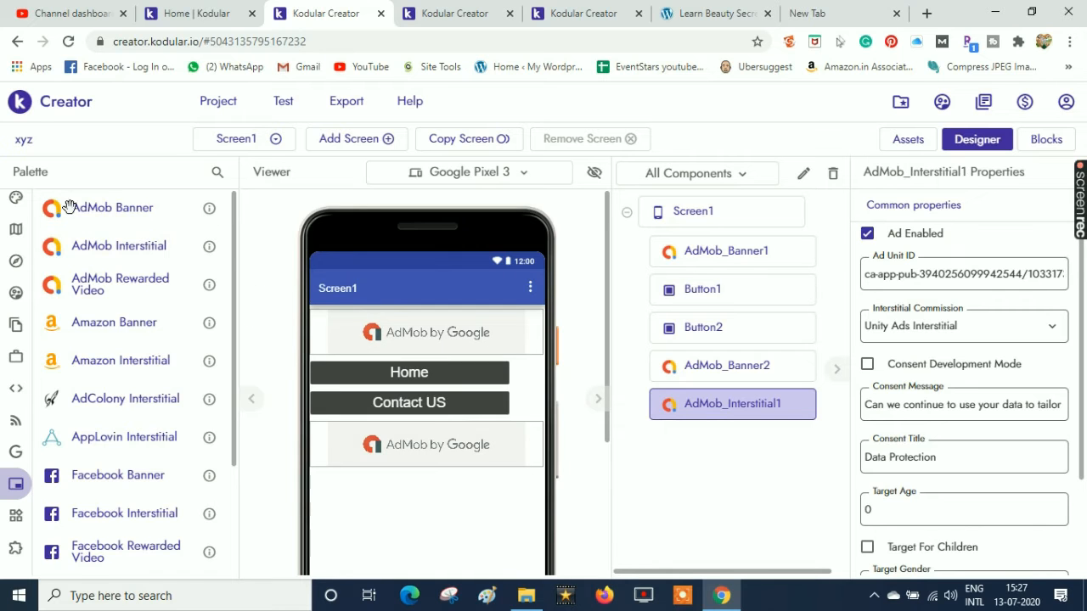
# - Add a Clock sensor component to Screen1
pyautogui.click(30, 230)
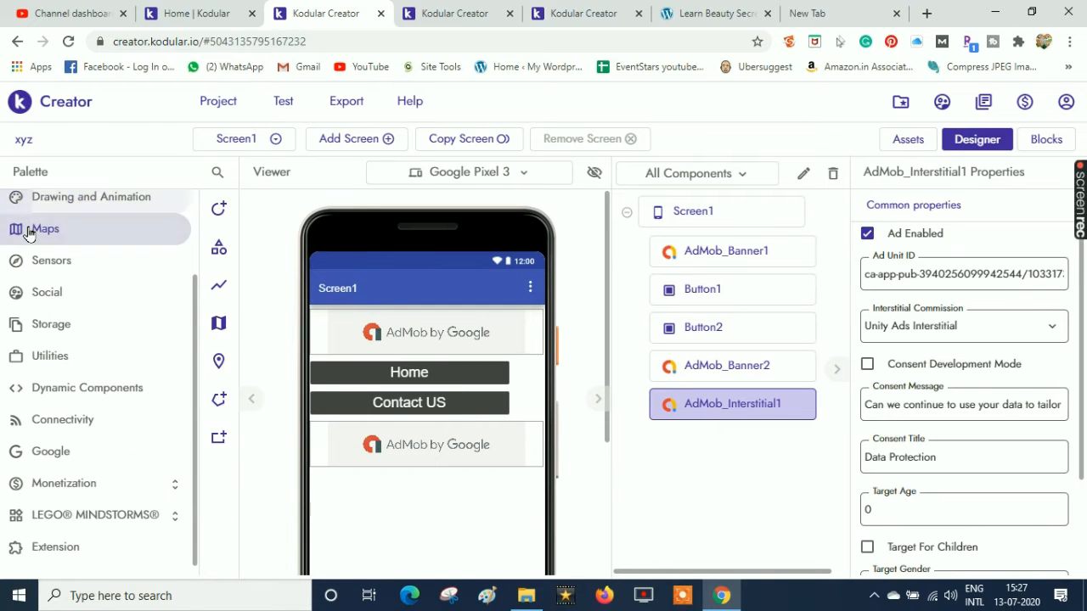
pyautogui.click(36, 262)
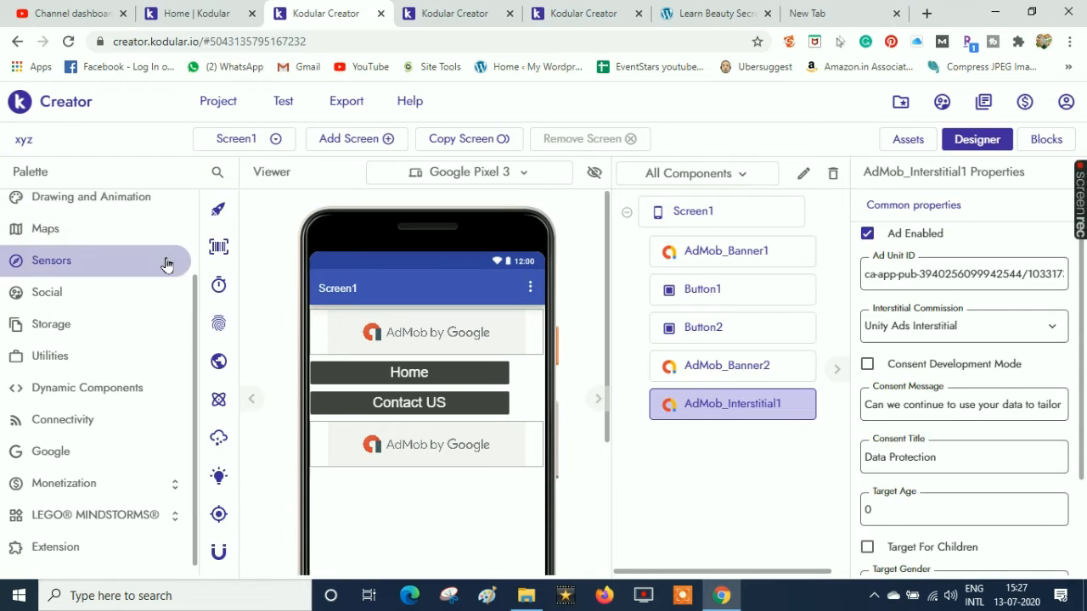
pyautogui.moveTo(236, 308)
pyautogui.mouseDown()
pyautogui.moveTo(232, 475)
pyautogui.moveTo(238, 297)
pyautogui.mouseUp()
pyautogui.moveTo(80, 287); pyautogui.dragTo(399, 552)
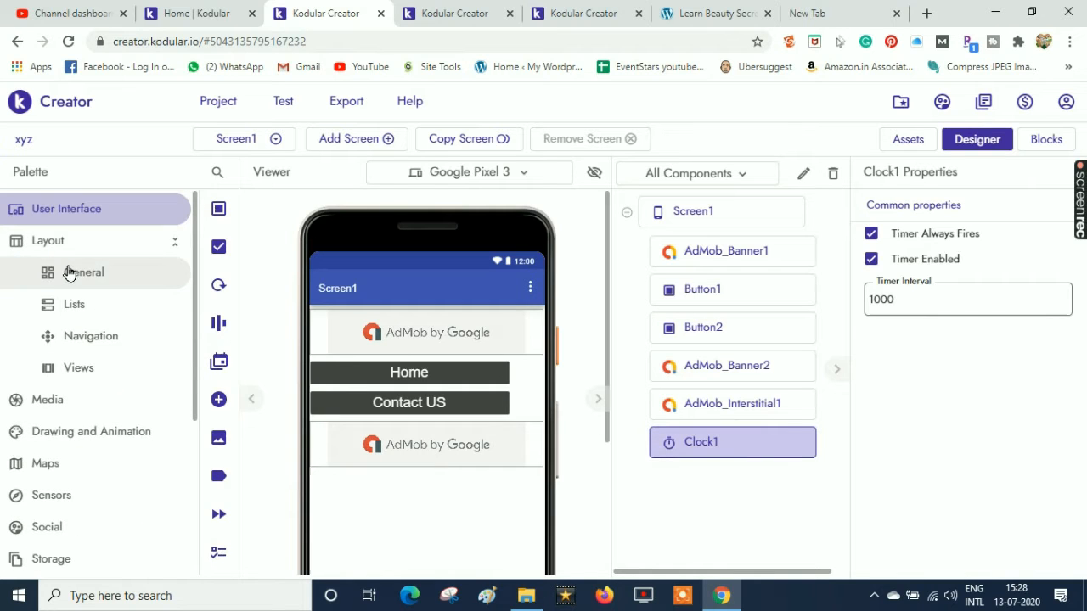
# - Insert a Space component between the Home and Contact US buttons on Screen1
pyautogui.click(67, 272)
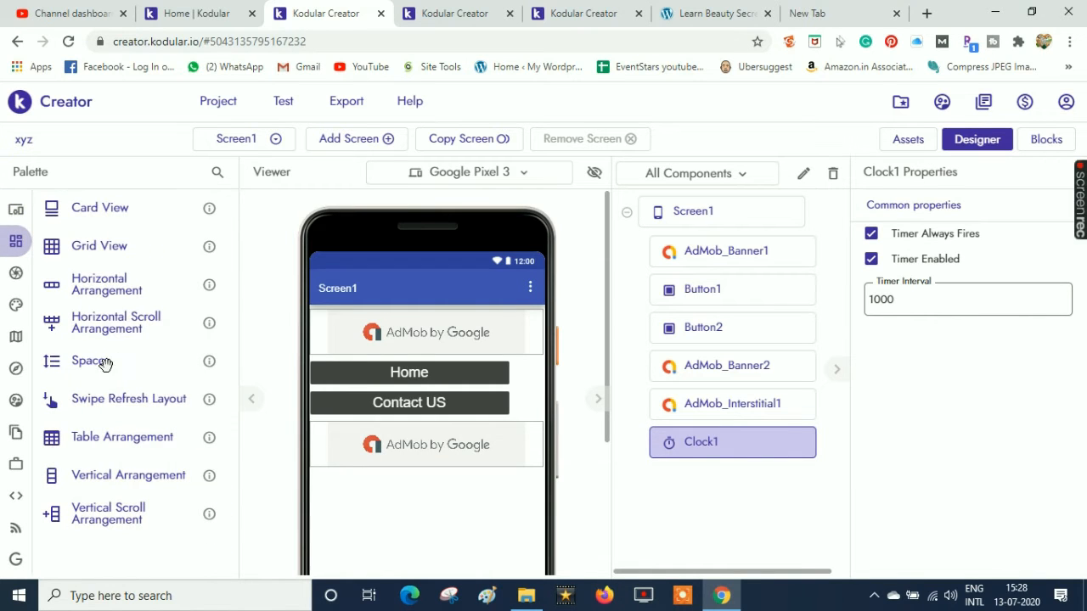
pyautogui.moveTo(95, 363); pyautogui.dragTo(371, 397)
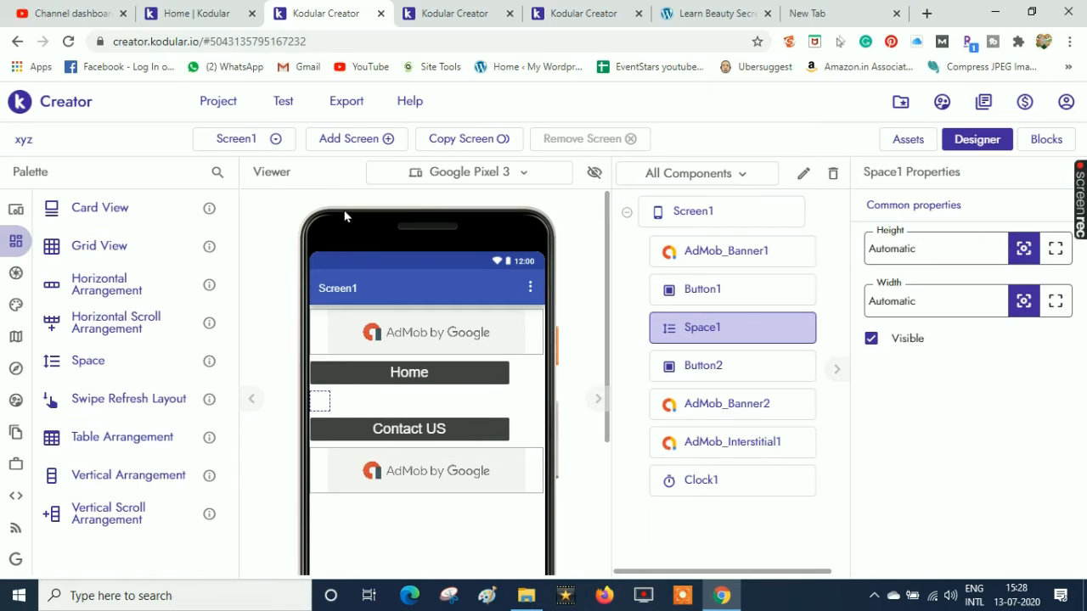
pyautogui.click(404, 378)
pyautogui.click(414, 435)
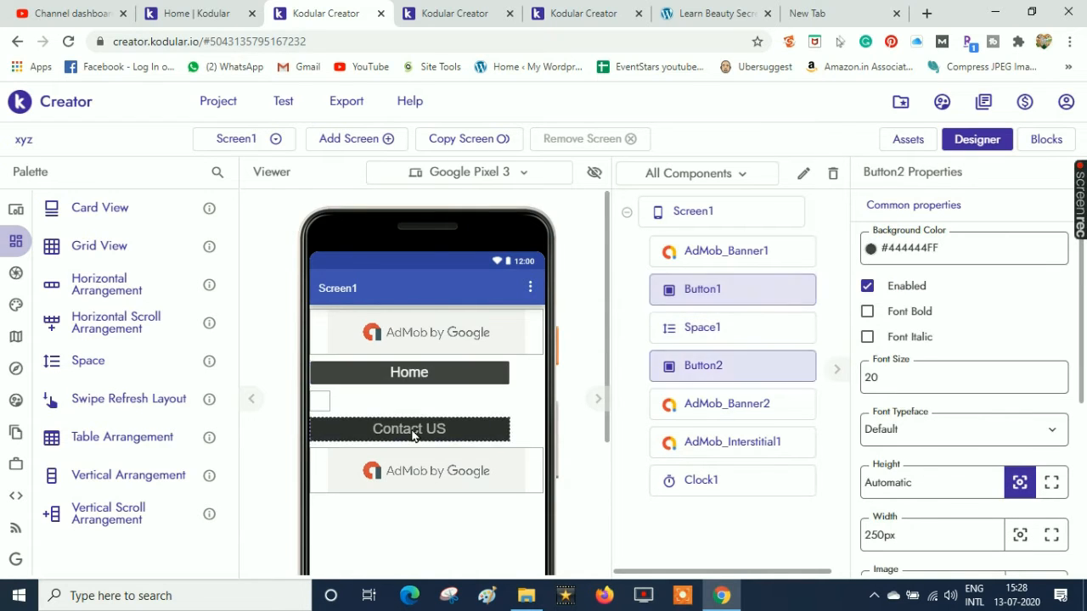
pyautogui.click(416, 378)
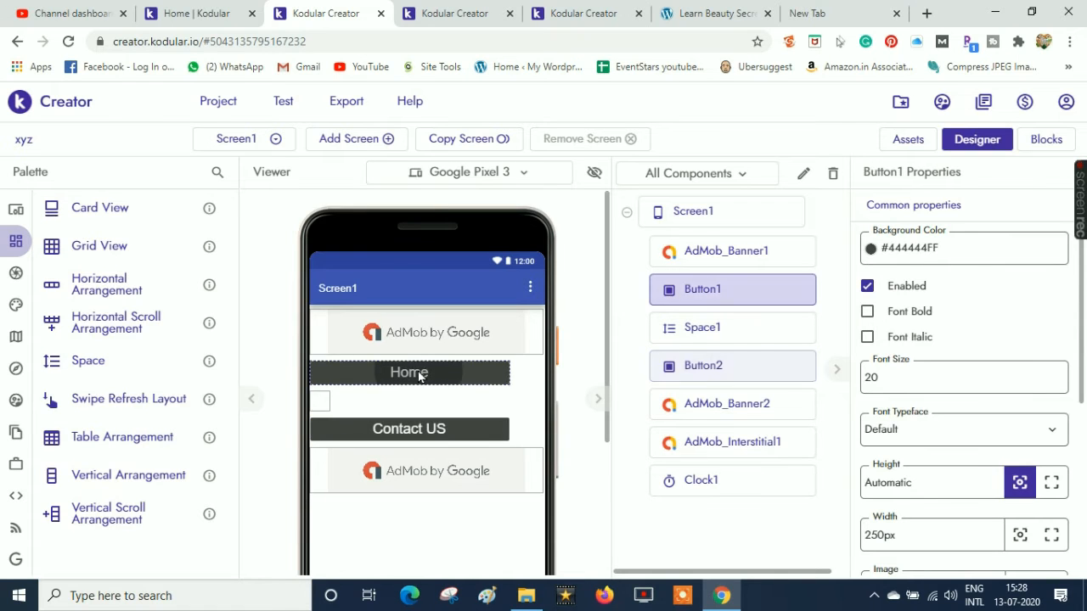
# - Switch to Screen2 and add a Web Viewer component to it
pyautogui.click(276, 141)
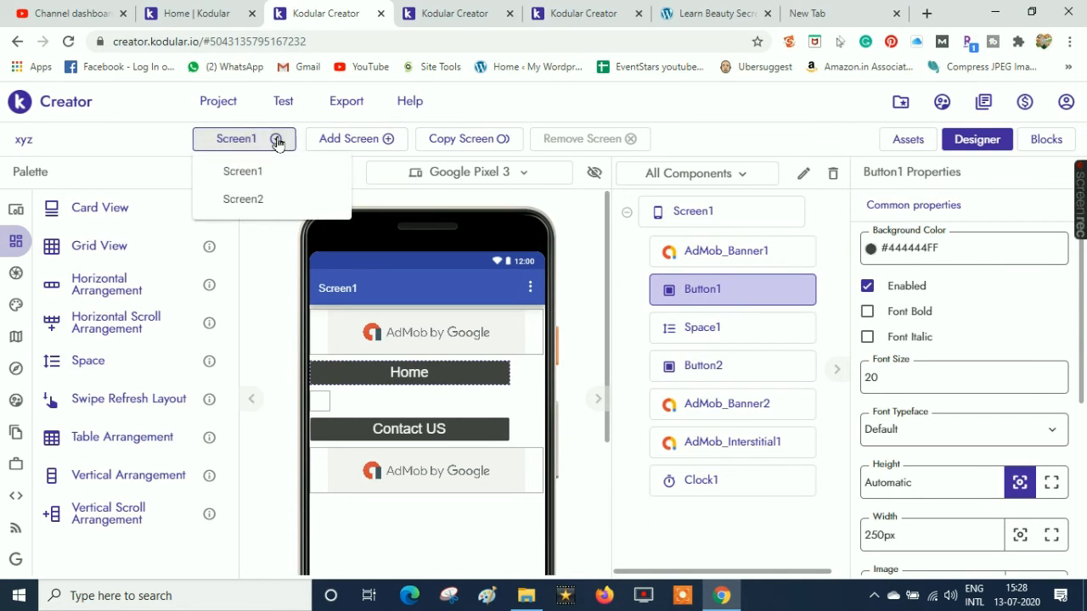
pyautogui.click(244, 201)
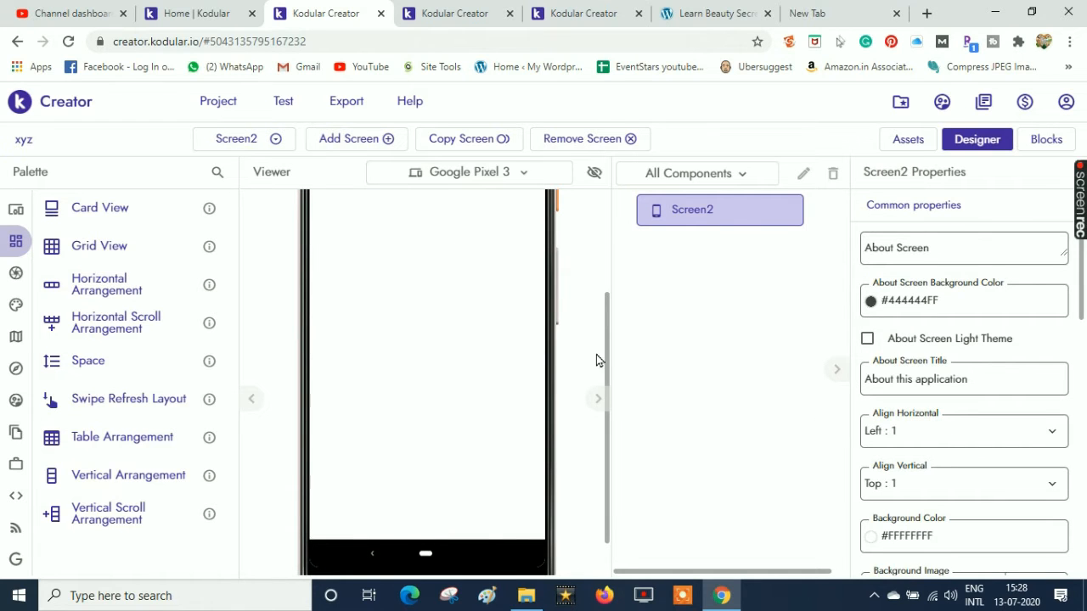
pyautogui.moveTo(606, 361); pyautogui.dragTo(602, 248)
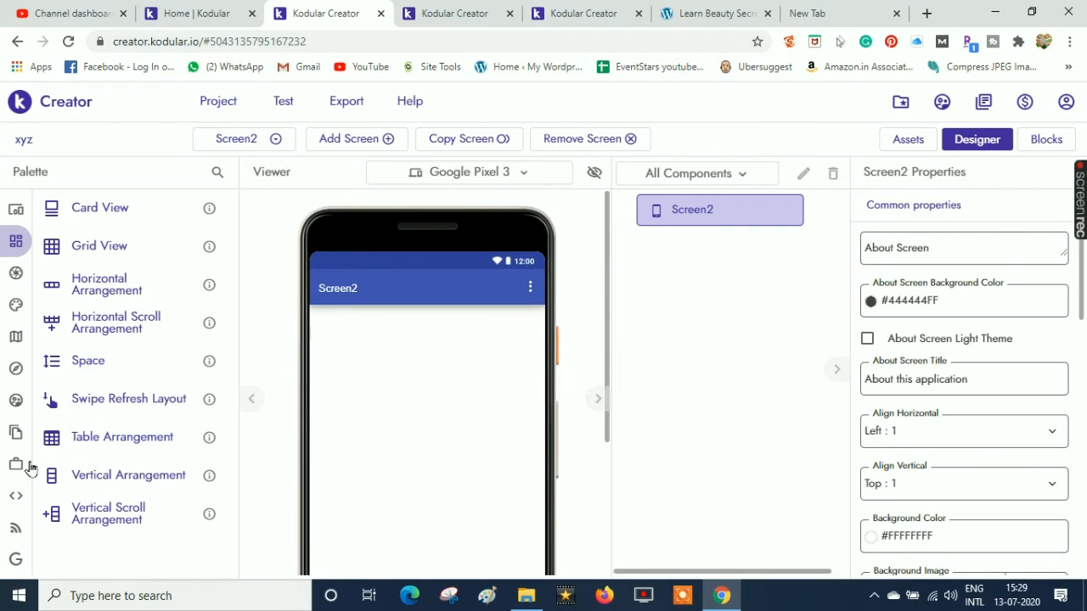
pyautogui.moveTo(31, 463)
pyautogui.click(46, 242)
pyautogui.click(46, 242)
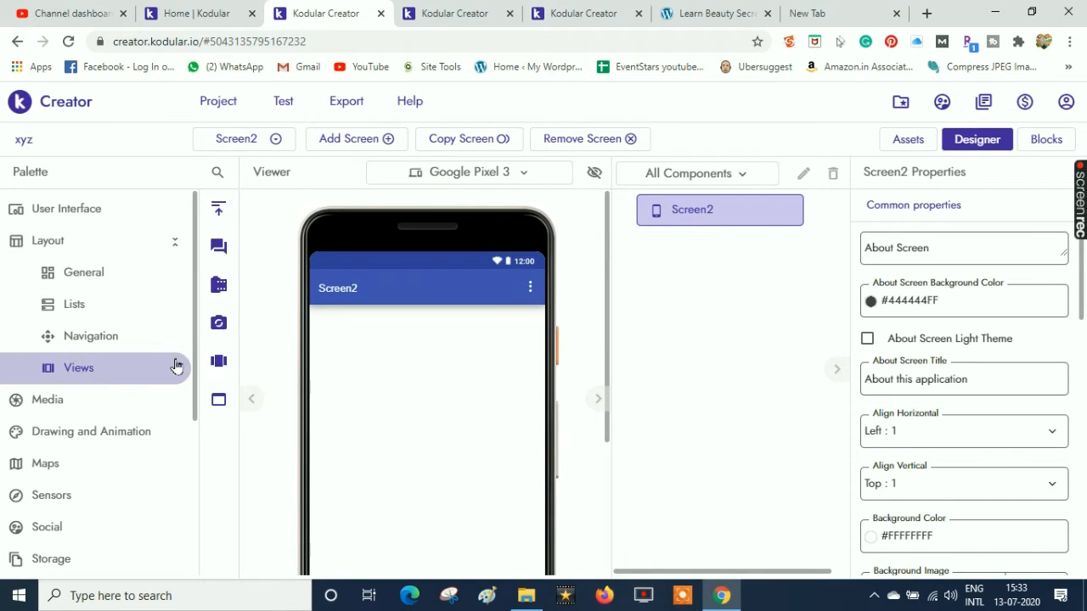
pyautogui.moveTo(106, 404); pyautogui.dragTo(416, 423)
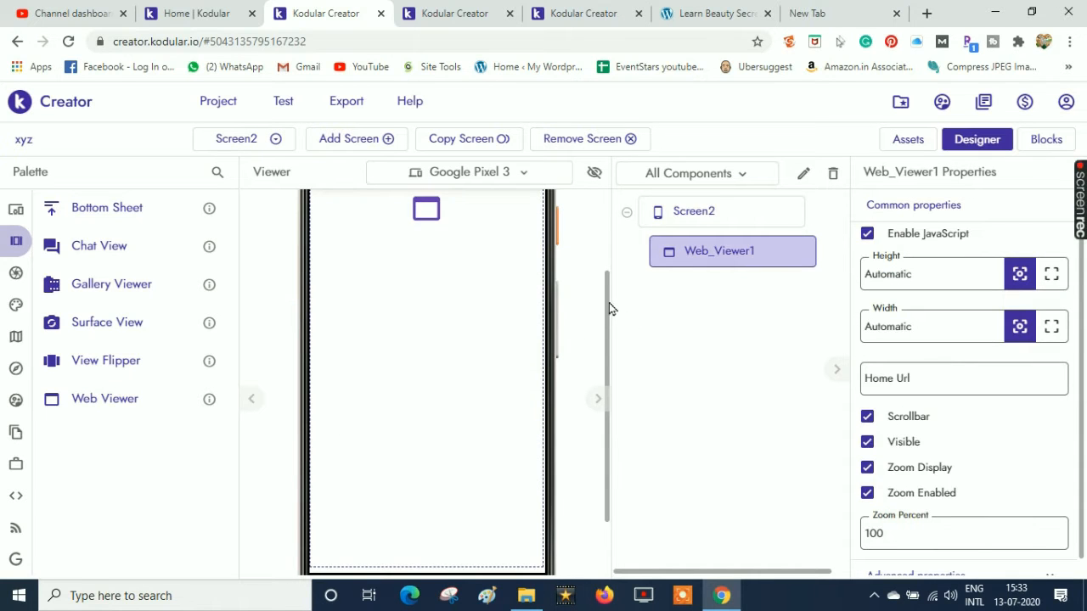
pyautogui.scroll(2, 607, 302)
# - Create a new screen named Screen3 and add a Web Viewer component to it
pyautogui.click(272, 141)
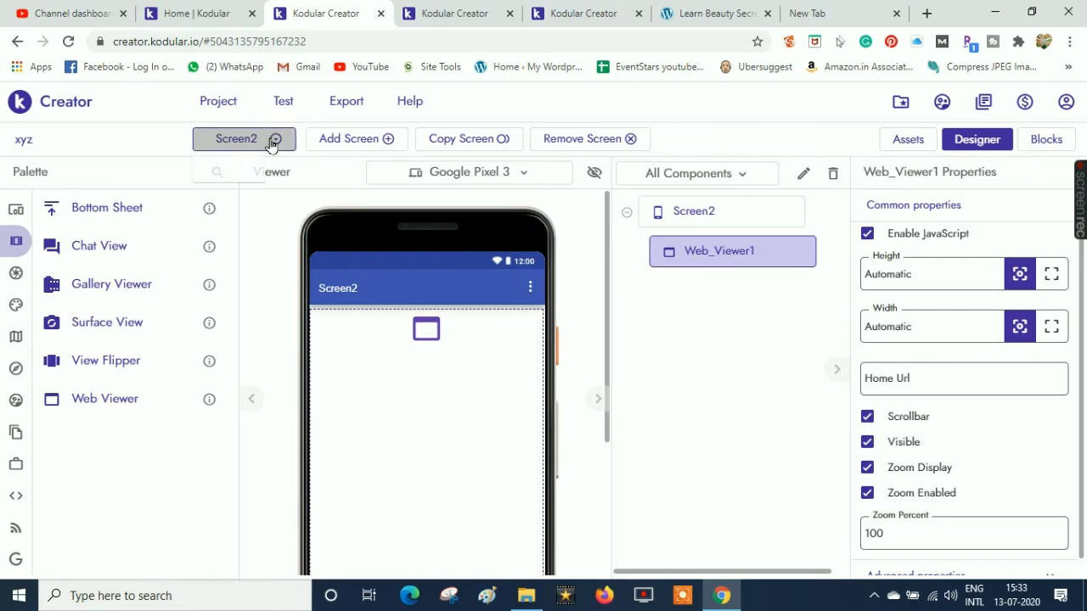
pyautogui.click(242, 173)
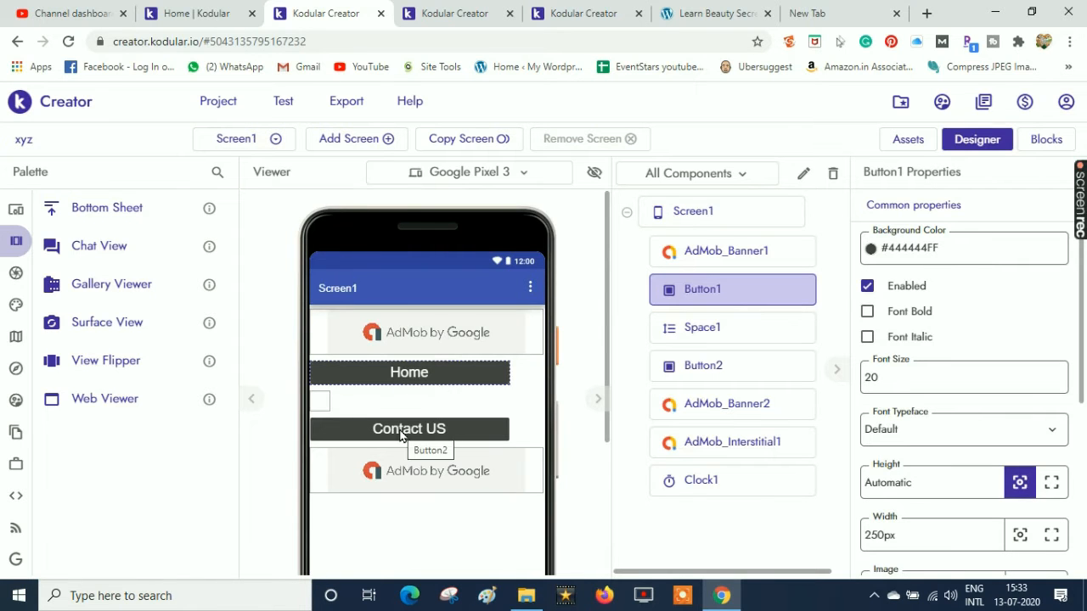
pyautogui.click(381, 144)
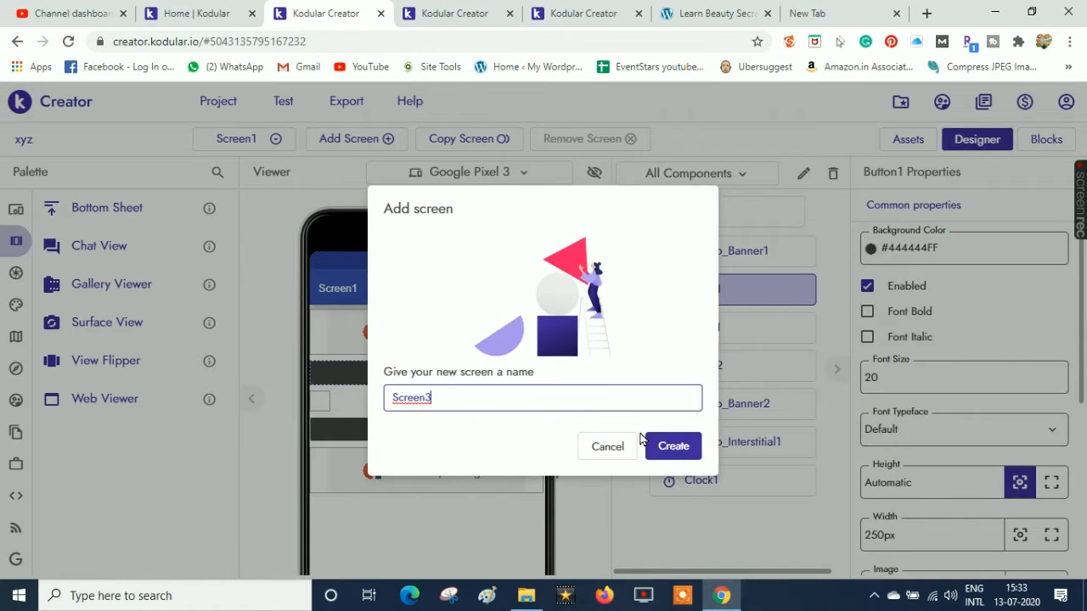
pyautogui.click(666, 448)
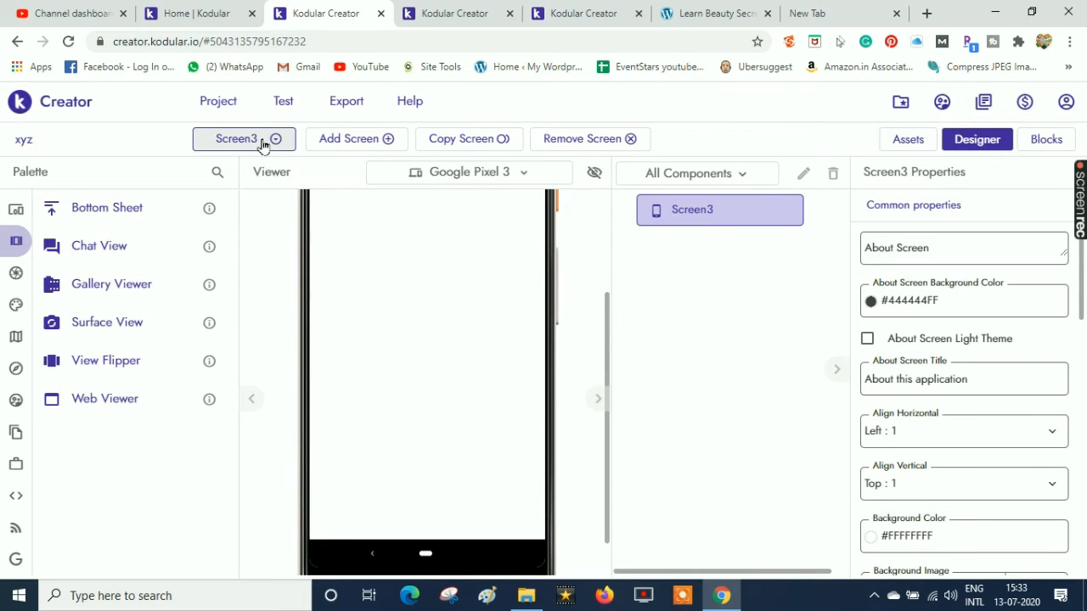
pyautogui.moveTo(107, 400); pyautogui.dragTo(403, 398)
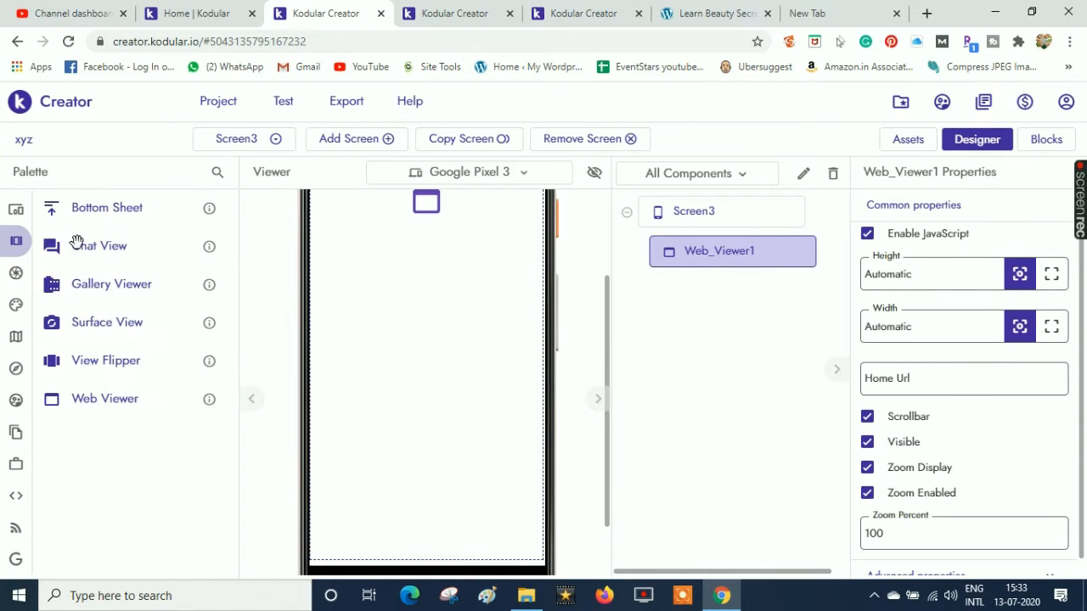
# - Add an AdMob Banner above the Web Viewer on Screen3
pyautogui.moveTo(66, 253)
pyautogui.moveTo(195, 267); pyautogui.dragTo(178, 468)
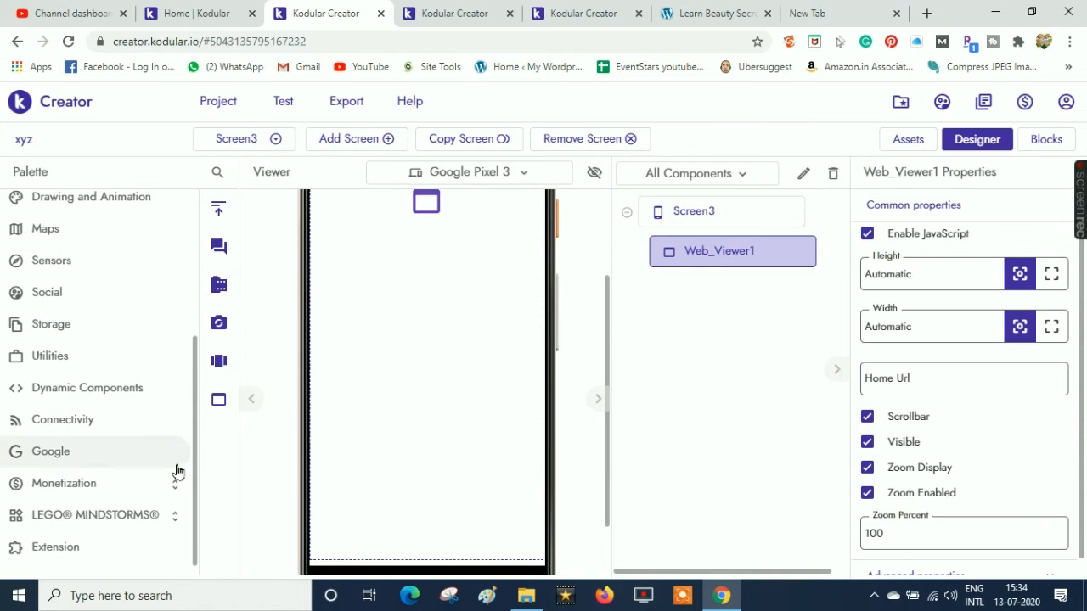
pyautogui.click(53, 483)
pyautogui.click(68, 548)
pyautogui.moveTo(102, 212); pyautogui.dragTo(432, 201)
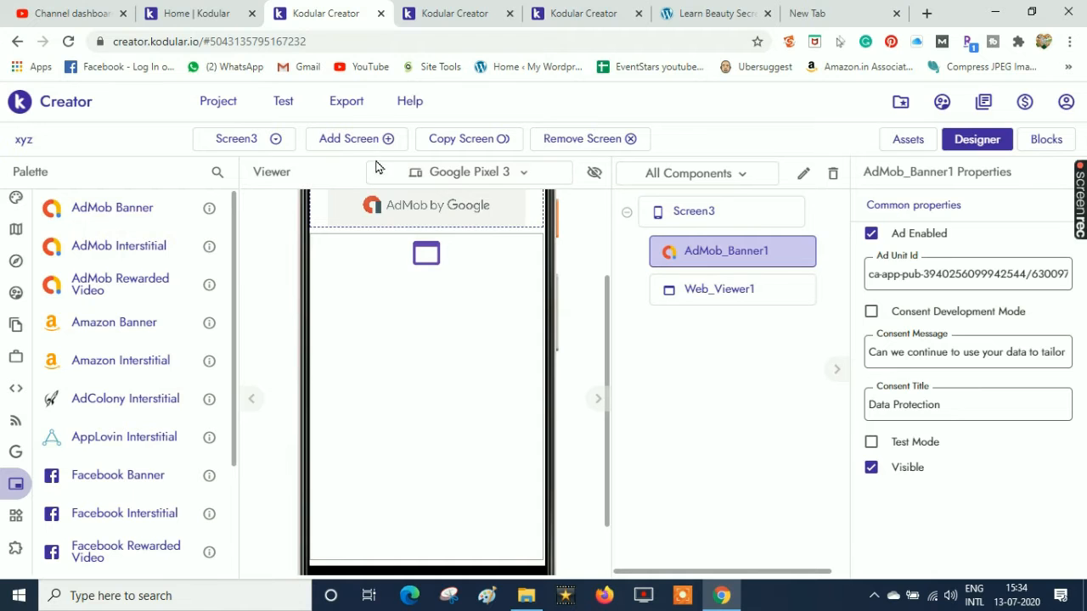
# - On Screen2, add an AdMob Banner above the Web Viewer and an AdMob Interstitial
pyautogui.click(276, 139)
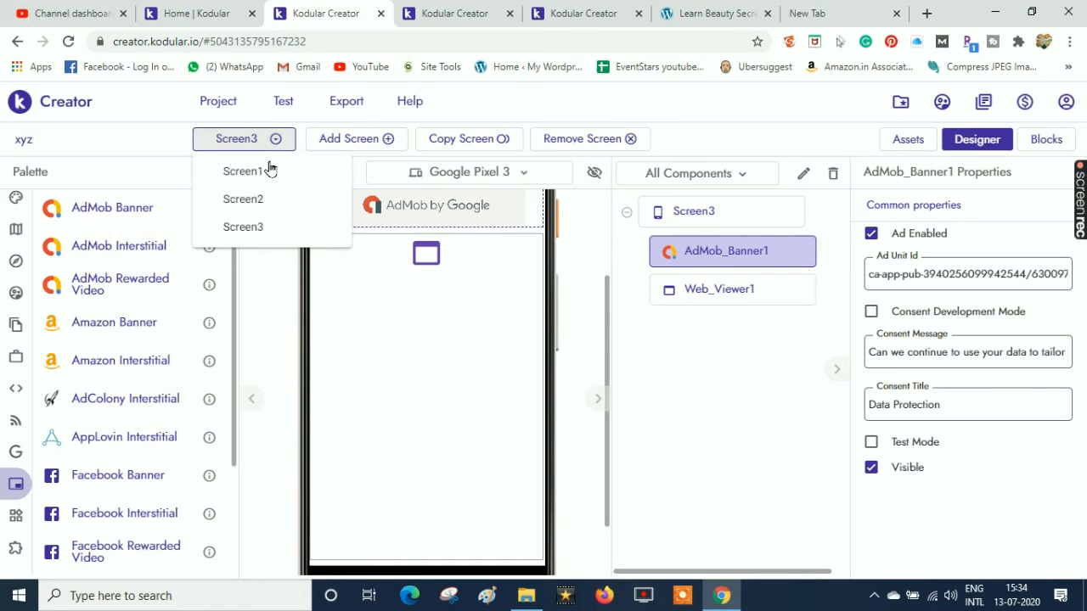
pyautogui.click(244, 198)
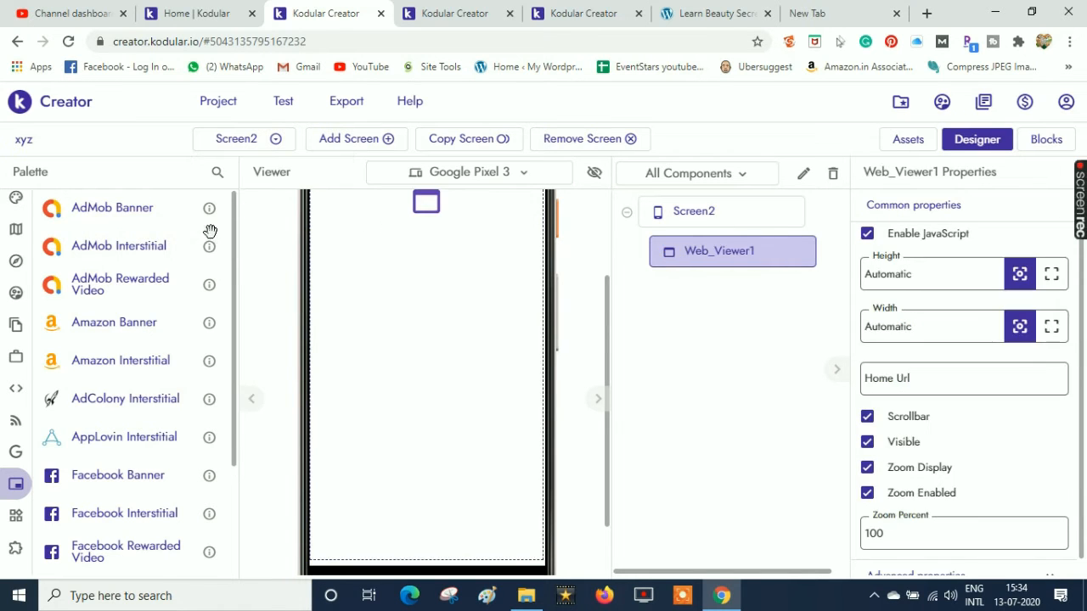
pyautogui.moveTo(118, 212); pyautogui.dragTo(427, 199)
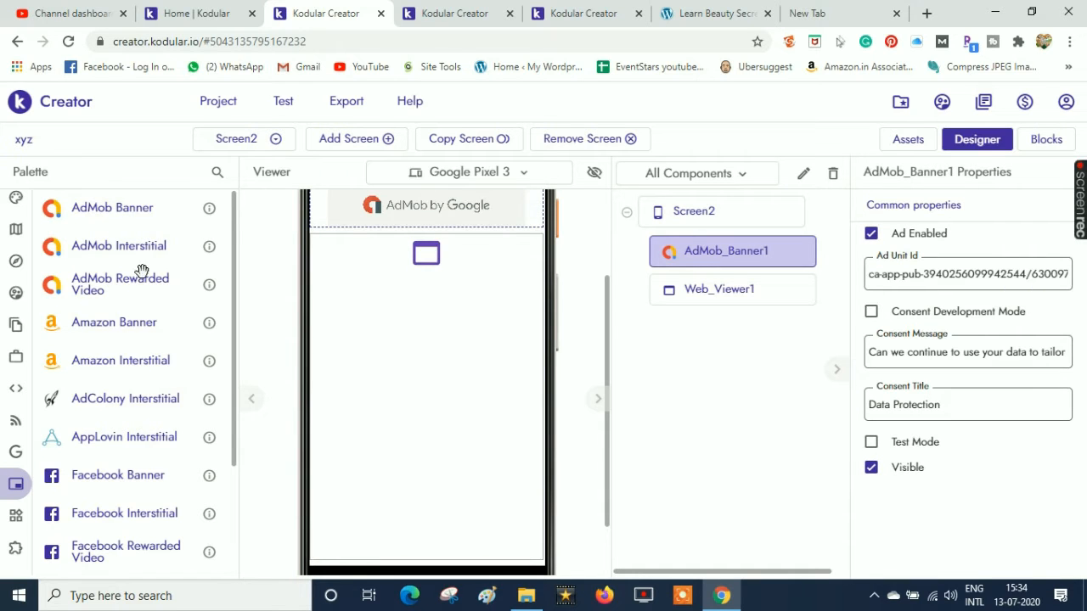
pyautogui.moveTo(111, 252); pyautogui.dragTo(429, 441)
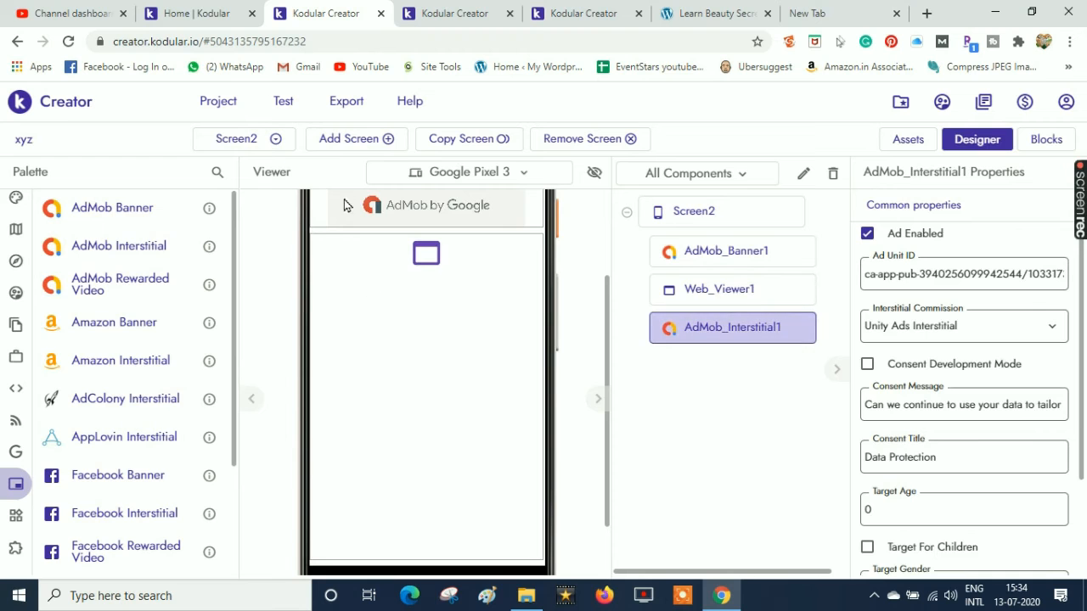
# - Return to Screen3 and add an AdMob Interstitial to it
pyautogui.click(245, 144)
pyautogui.click(243, 227)
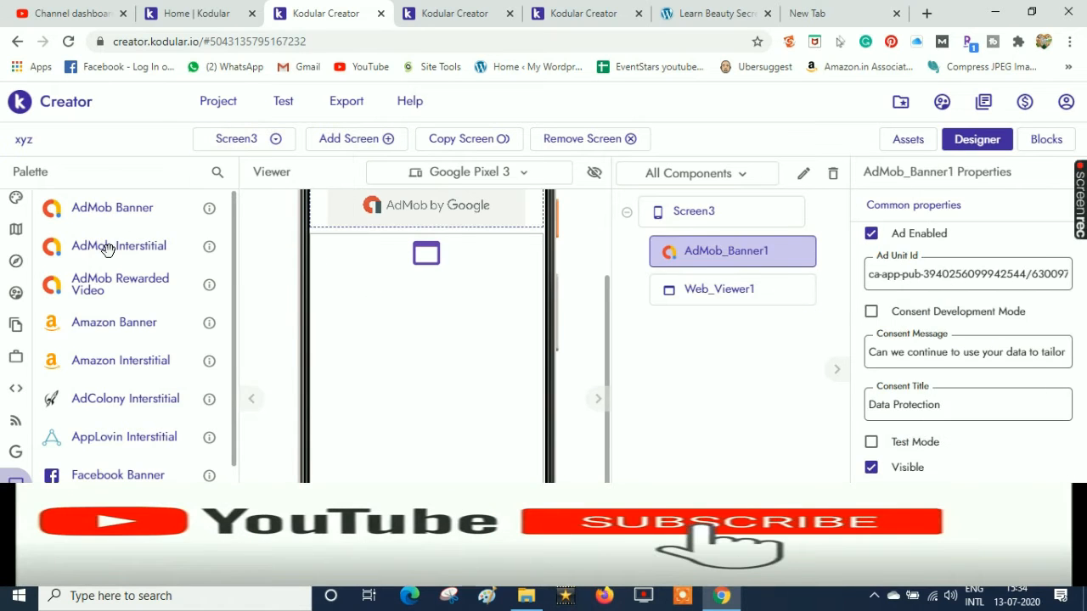
pyautogui.moveTo(106, 247); pyautogui.dragTo(496, 409)
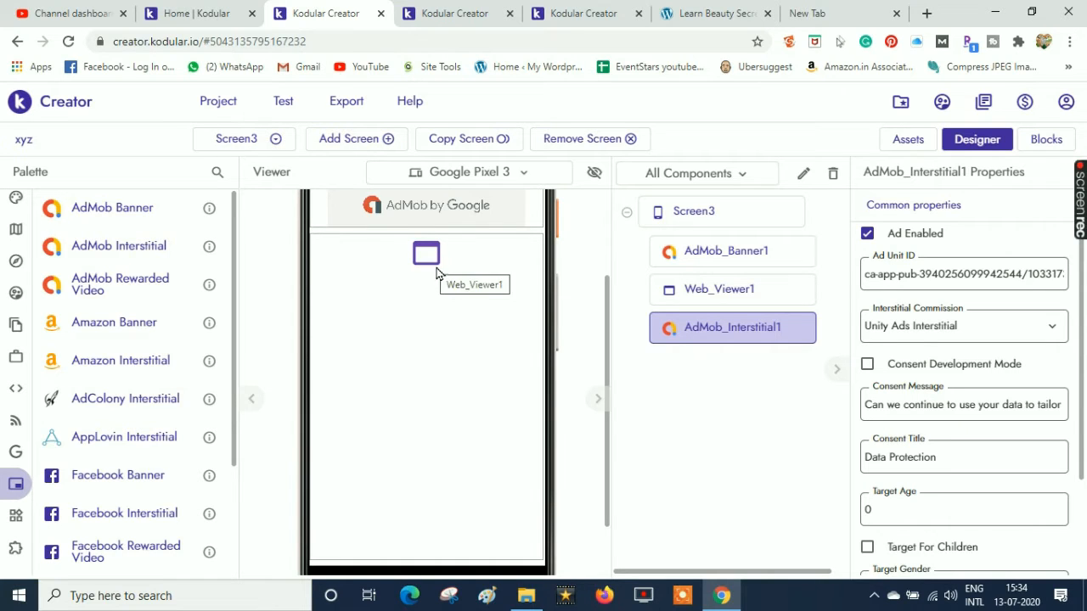
# - Switch to Screen1, open its block editor and add a click event block for Button1 to the workspace
pyautogui.click(266, 147)
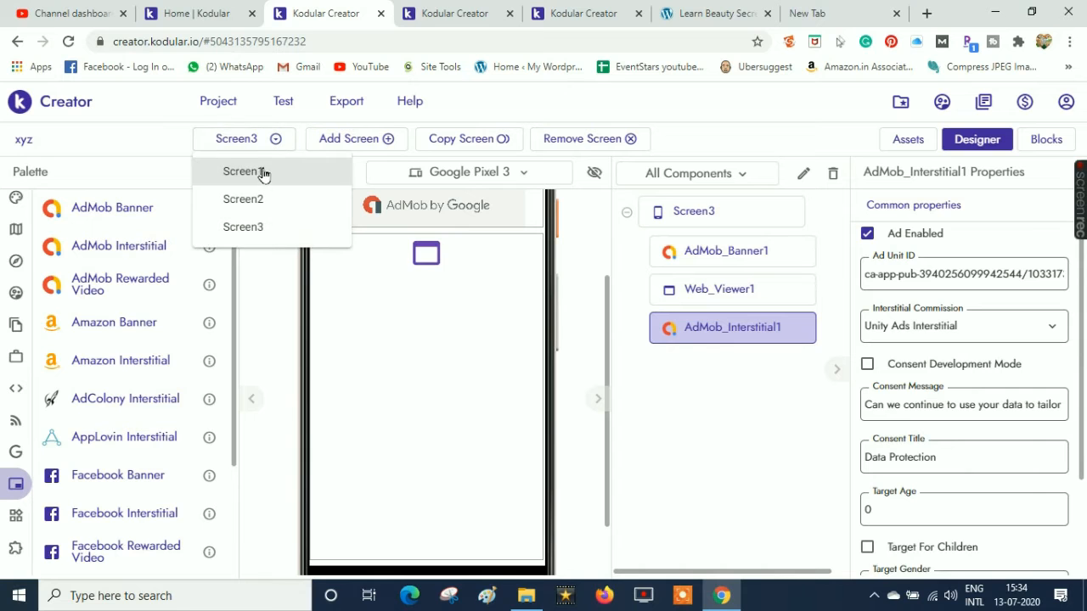
pyautogui.click(260, 173)
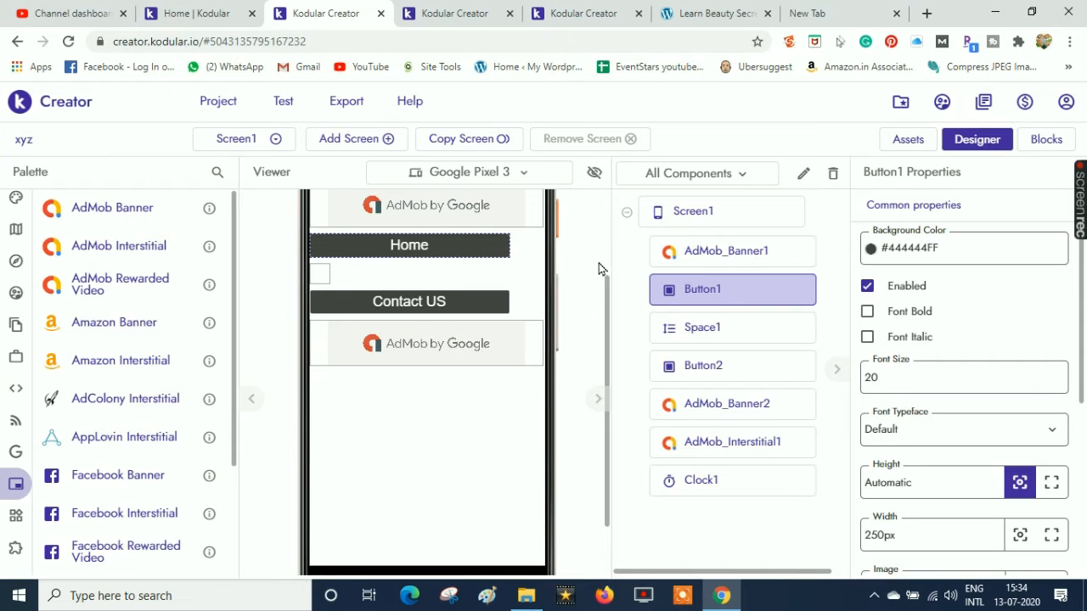
pyautogui.moveTo(608, 299); pyautogui.dragTo(606, 243)
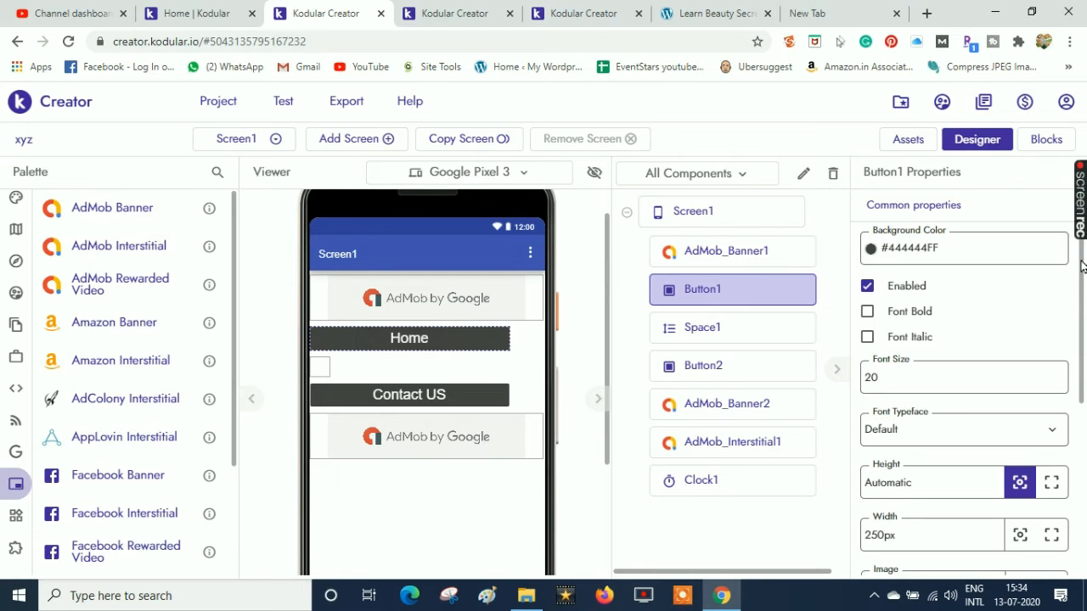
pyautogui.moveTo(1082, 268)
pyautogui.mouseDown()
pyautogui.moveTo(1082, 315)
pyautogui.moveTo(1080, 265)
pyautogui.mouseUp()
pyautogui.click(1043, 142)
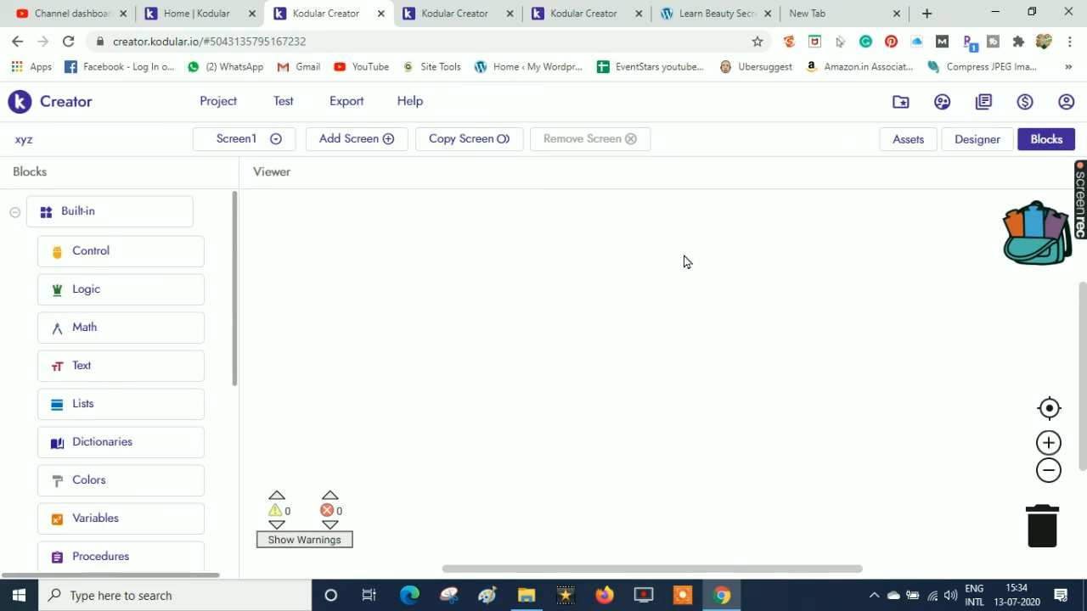
pyautogui.moveTo(232, 272); pyautogui.dragTo(231, 482)
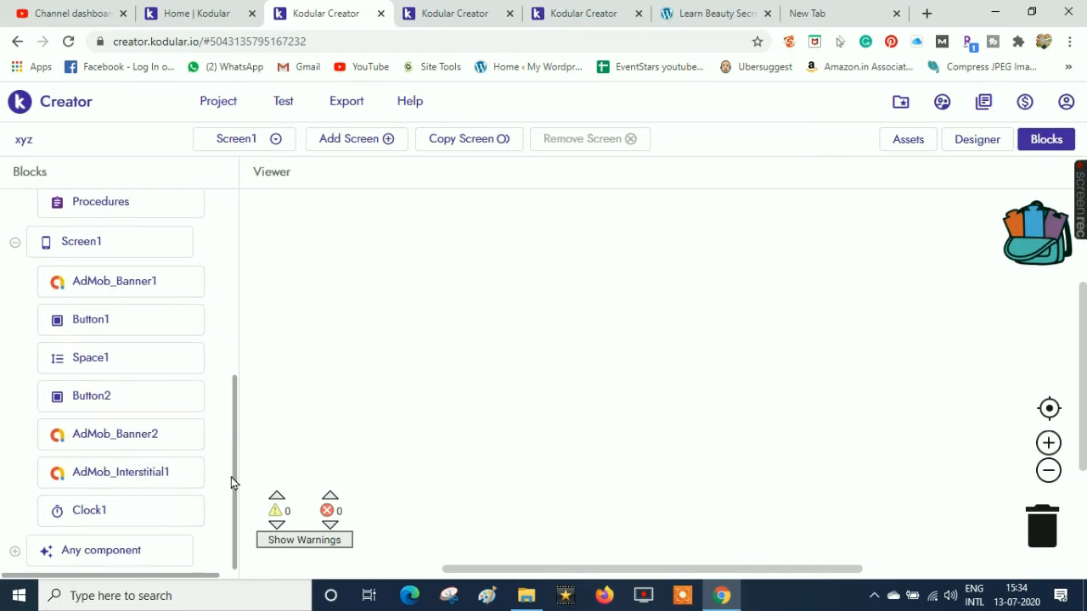
pyautogui.click(120, 332)
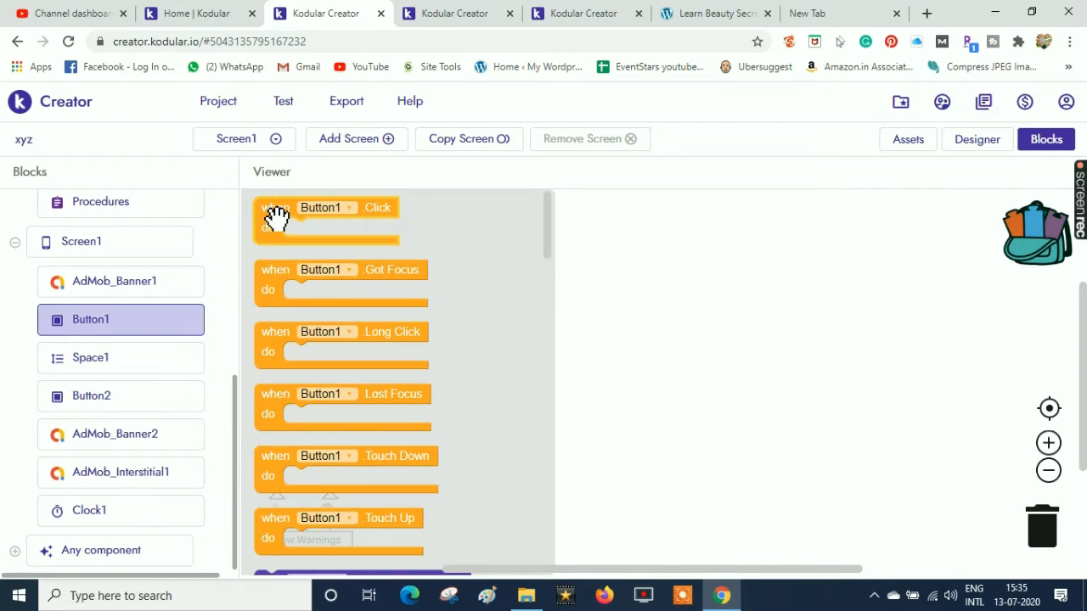
pyautogui.moveTo(282, 219); pyautogui.dragTo(612, 246)
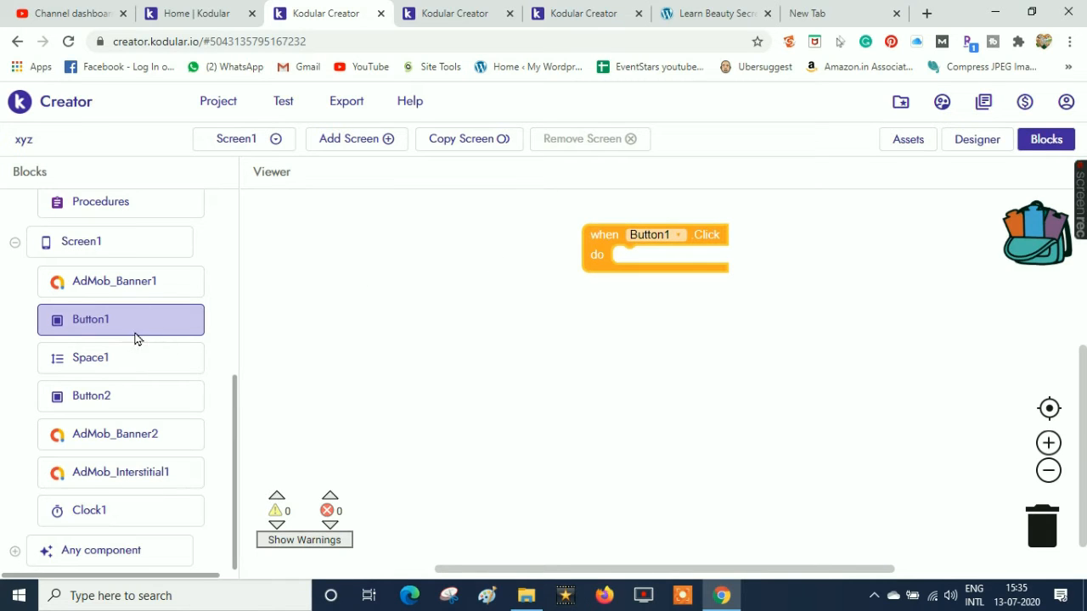
# - Put an "open another screen" control block inside the Button1 click event
pyautogui.click(232, 198)
pyautogui.click(125, 261)
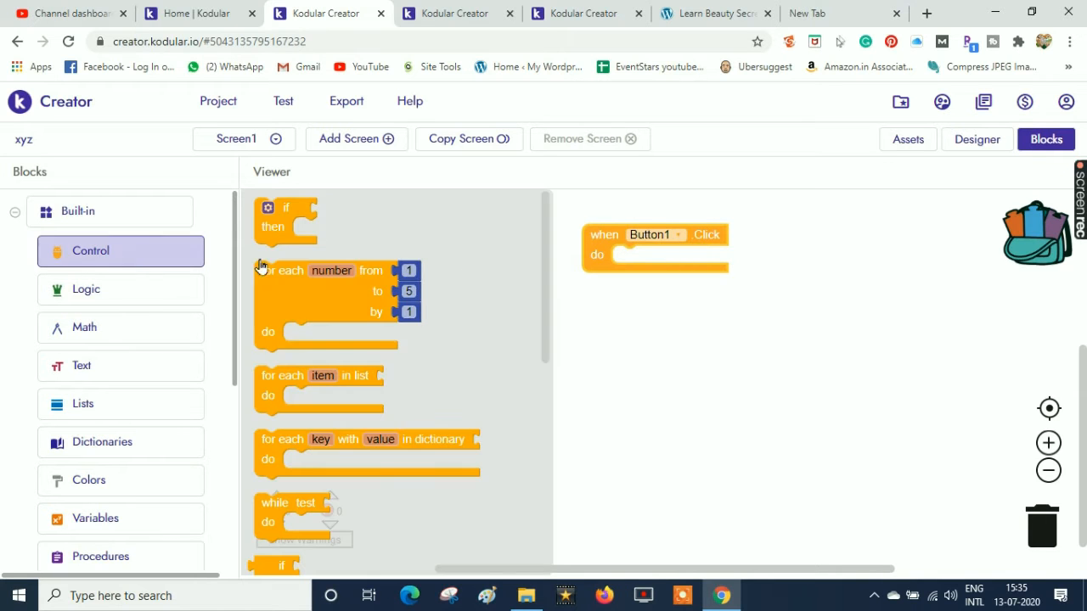
pyautogui.moveTo(545, 256); pyautogui.dragTo(547, 406)
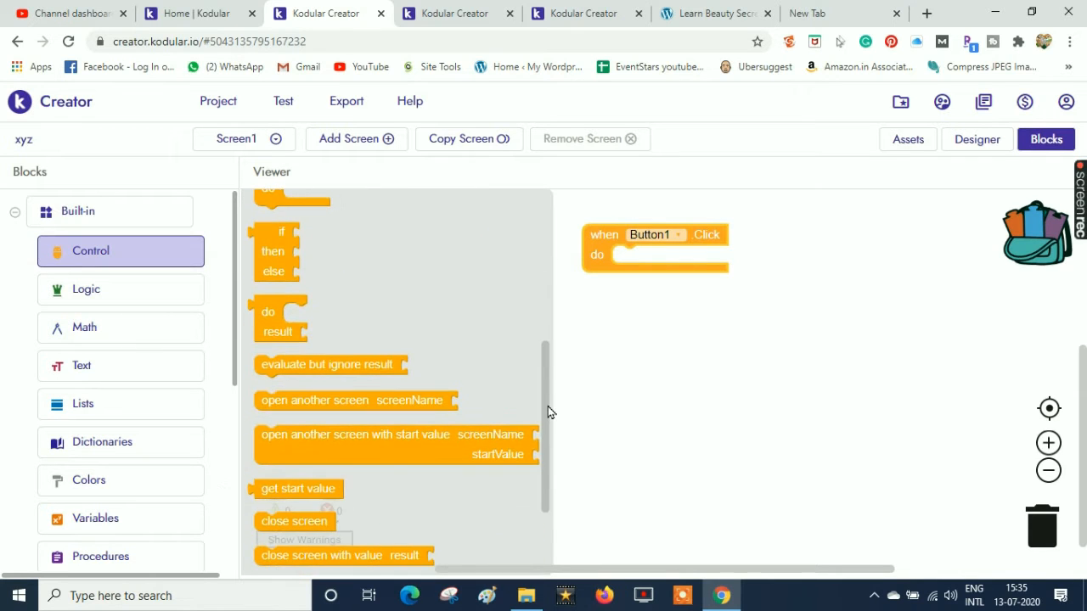
pyautogui.moveTo(440, 402); pyautogui.dragTo(788, 258)
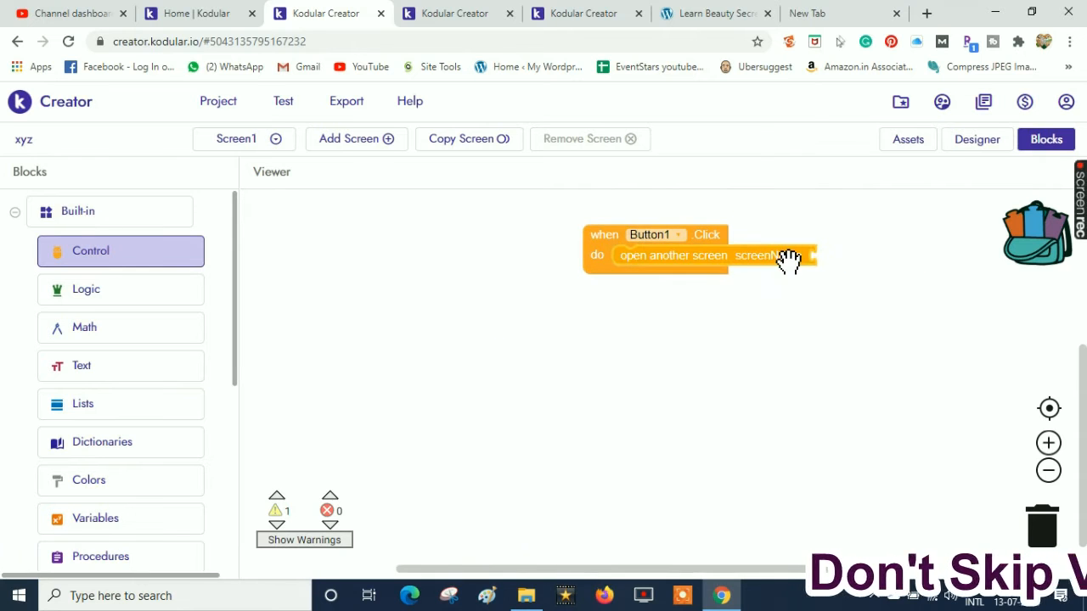
pyautogui.rightClick(612, 253)
pyautogui.click(607, 244)
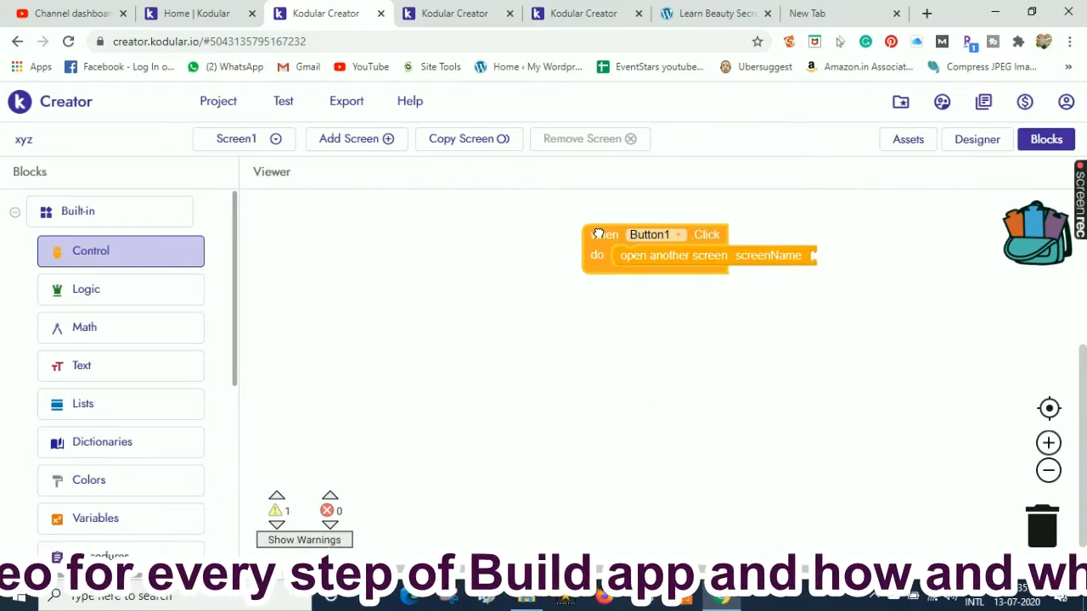
# - Attach a text block with the value "Screen2" as the screenName of the "open another screen" block
pyautogui.click(96, 366)
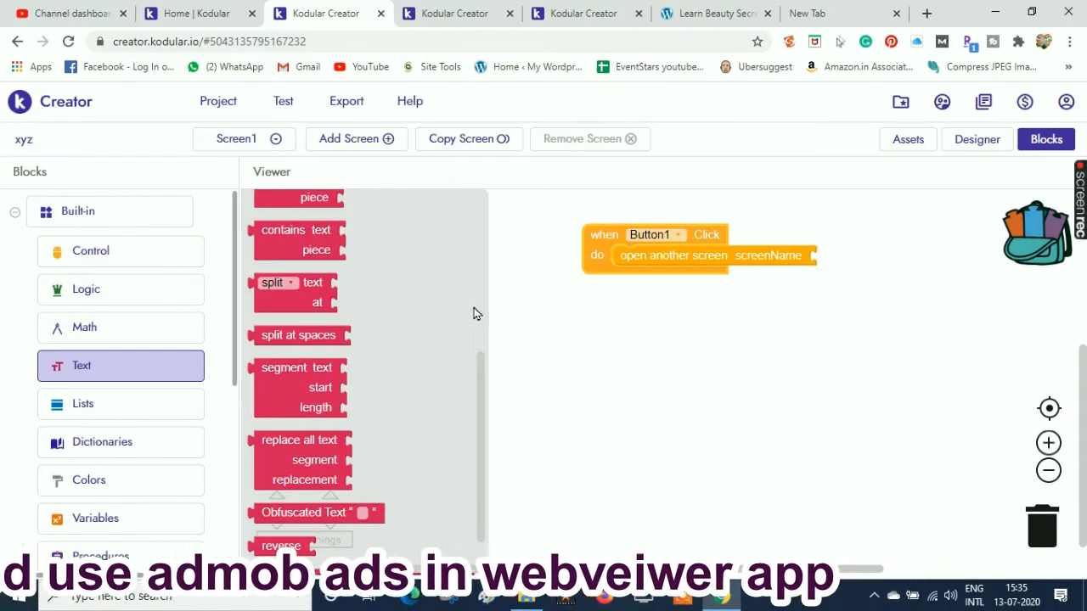
pyautogui.scroll(5, 484, 313)
pyautogui.moveTo(270, 210); pyautogui.dragTo(830, 266)
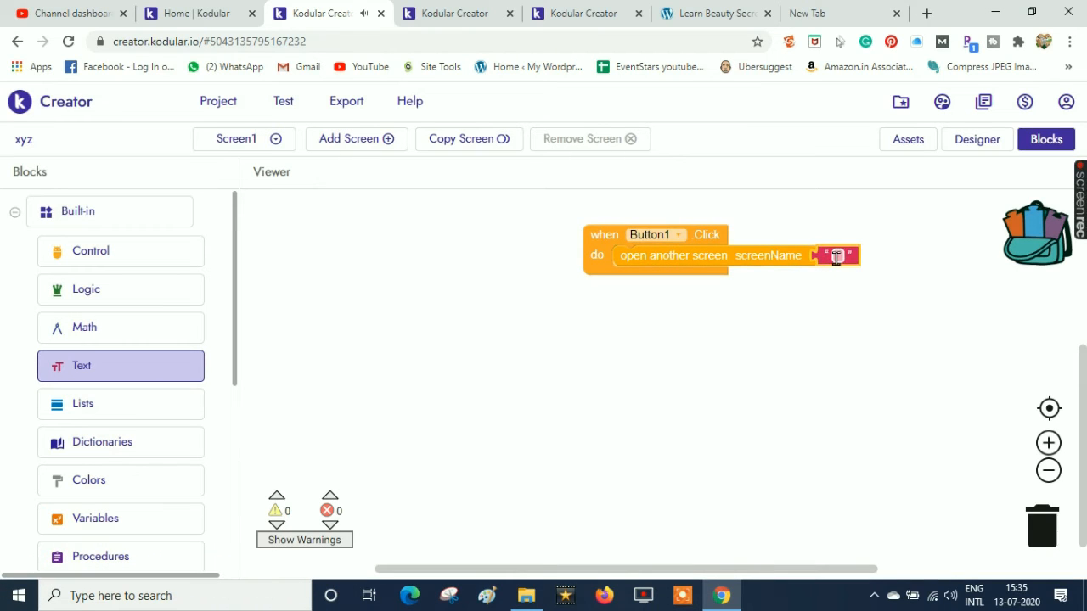
pyautogui.click(837, 258)
pyautogui.write('Screen2')
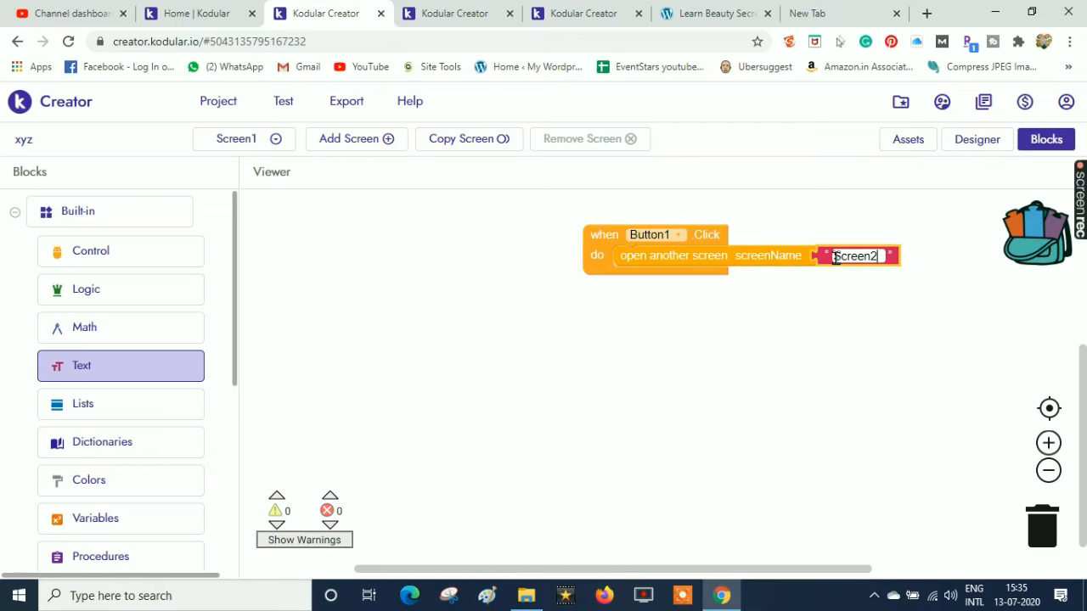
pyautogui.click(841, 289)
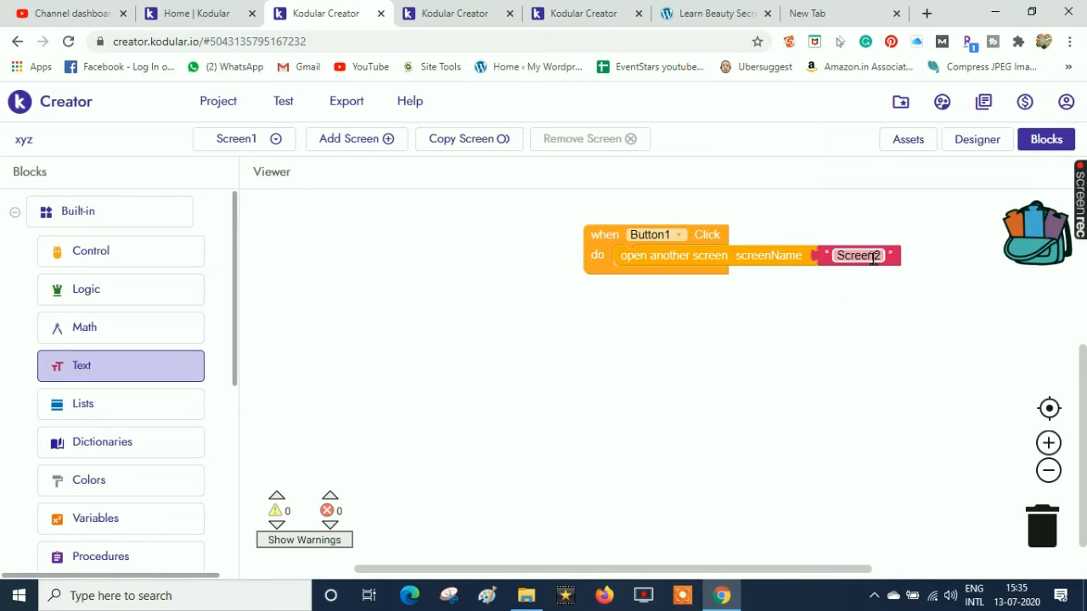
# - Duplicate the Button1 click event, place the copy below the original and assign it to Button2
pyautogui.rightClick(603, 243)
pyautogui.click(613, 253)
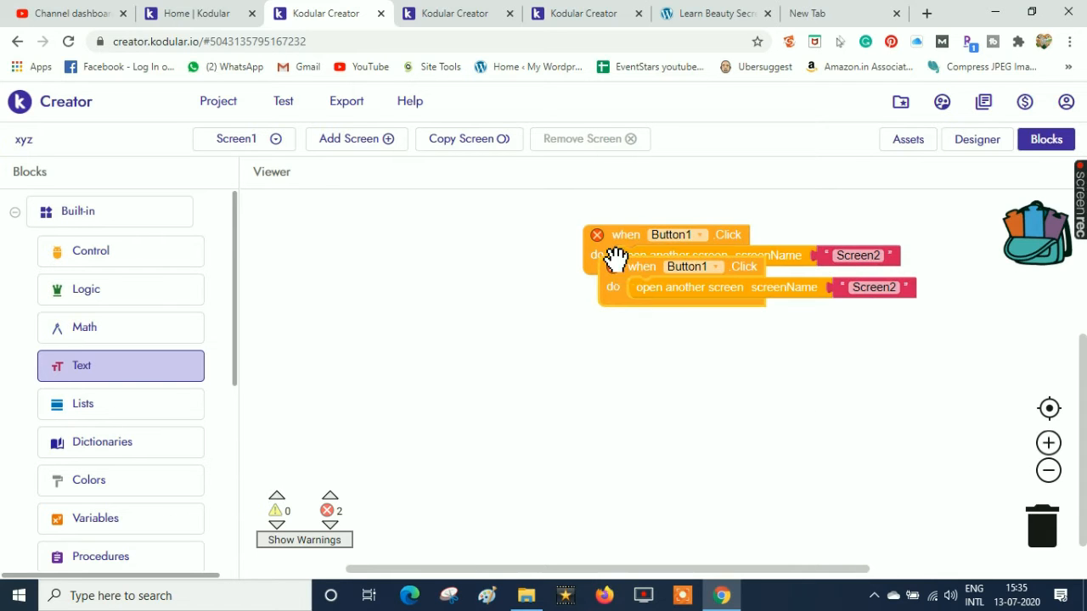
pyautogui.moveTo(636, 279); pyautogui.dragTo(613, 297)
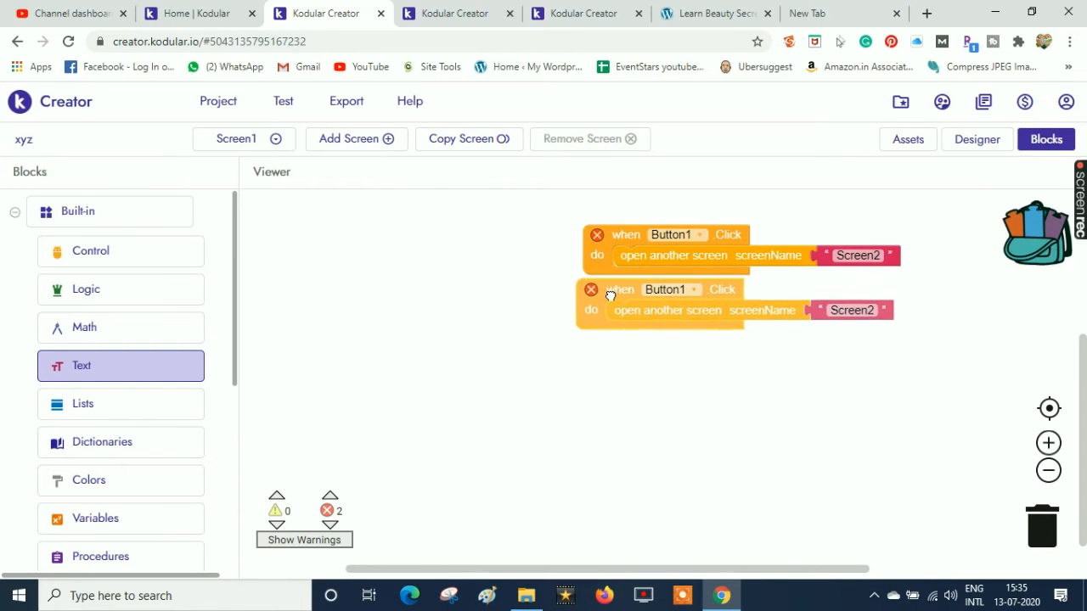
pyautogui.click(667, 295)
pyautogui.click(670, 328)
# - Change the screen name in the Button2 click event to "Screen3"
pyautogui.click(870, 311)
pyautogui.click(874, 313)
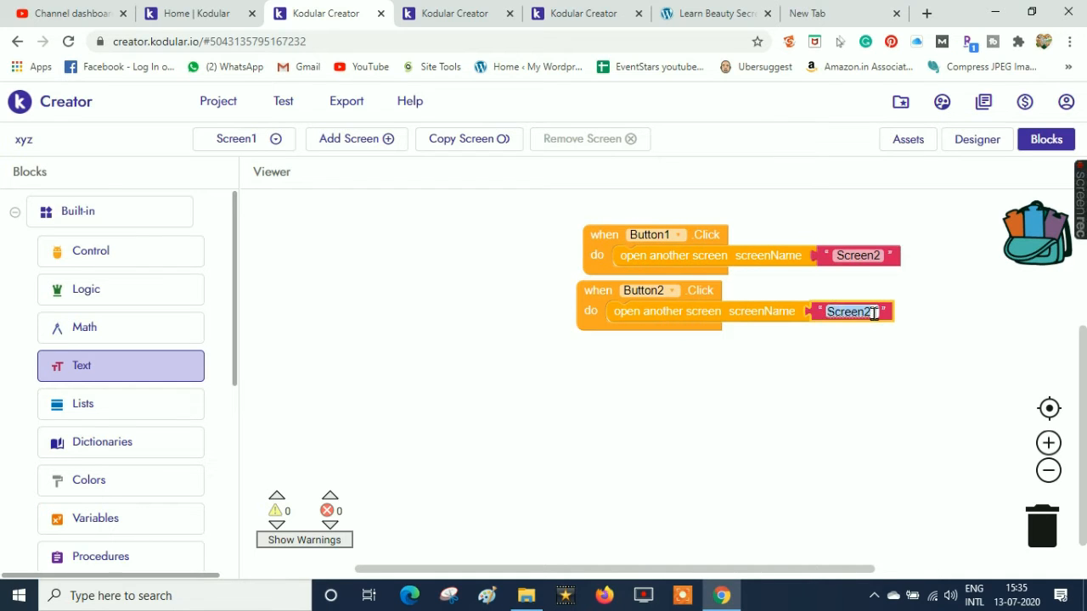
pyautogui.click(874, 313)
pyautogui.write('3')
pyautogui.click(747, 395)
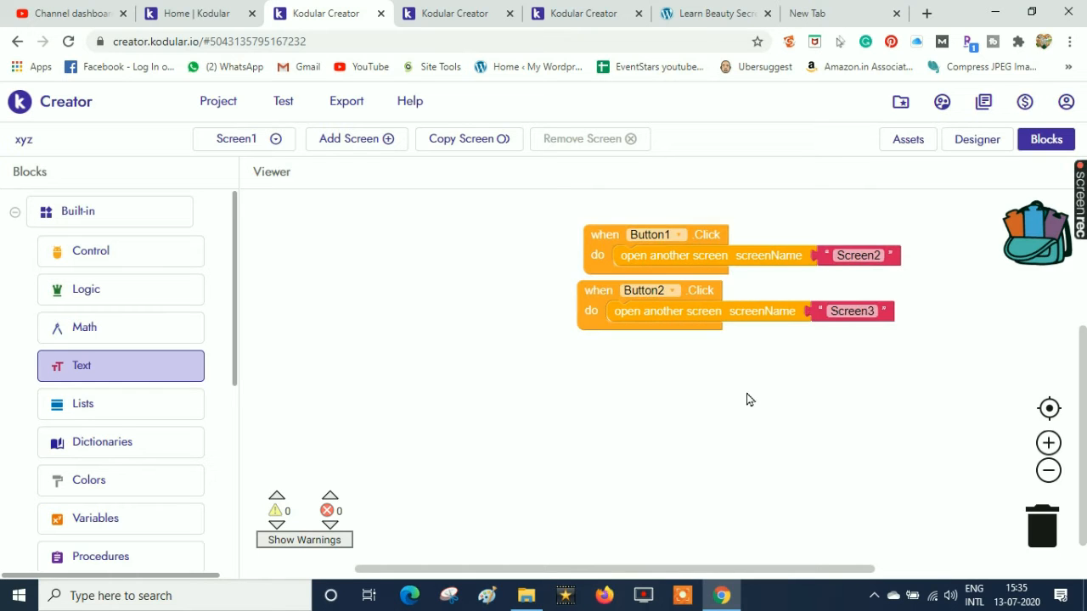
# - Return to the Designer, switch to Screen2 and select its Web Viewer component
pyautogui.click(977, 139)
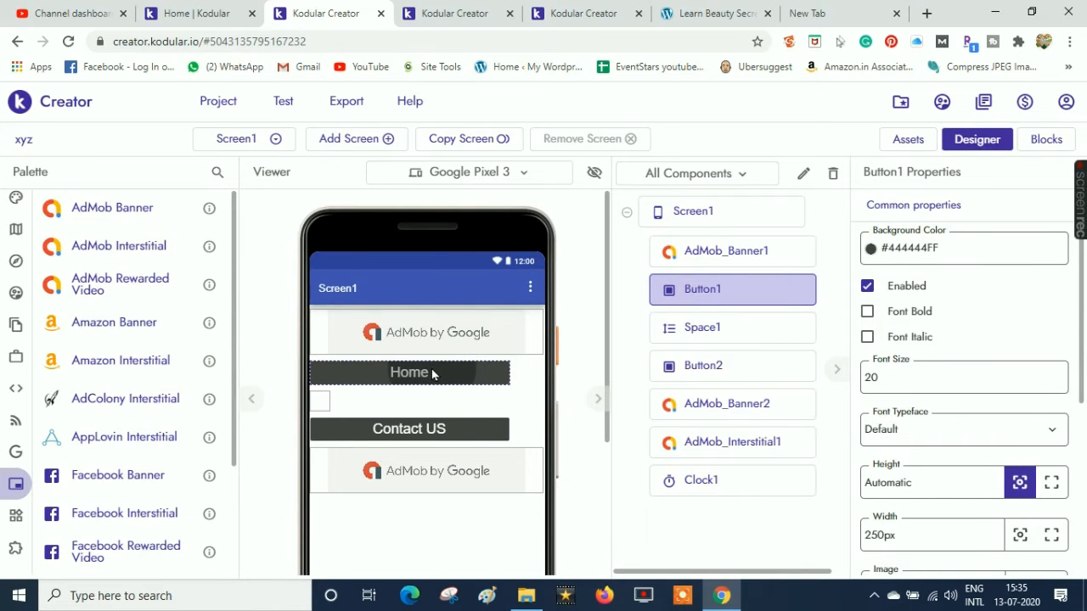
pyautogui.click(416, 435)
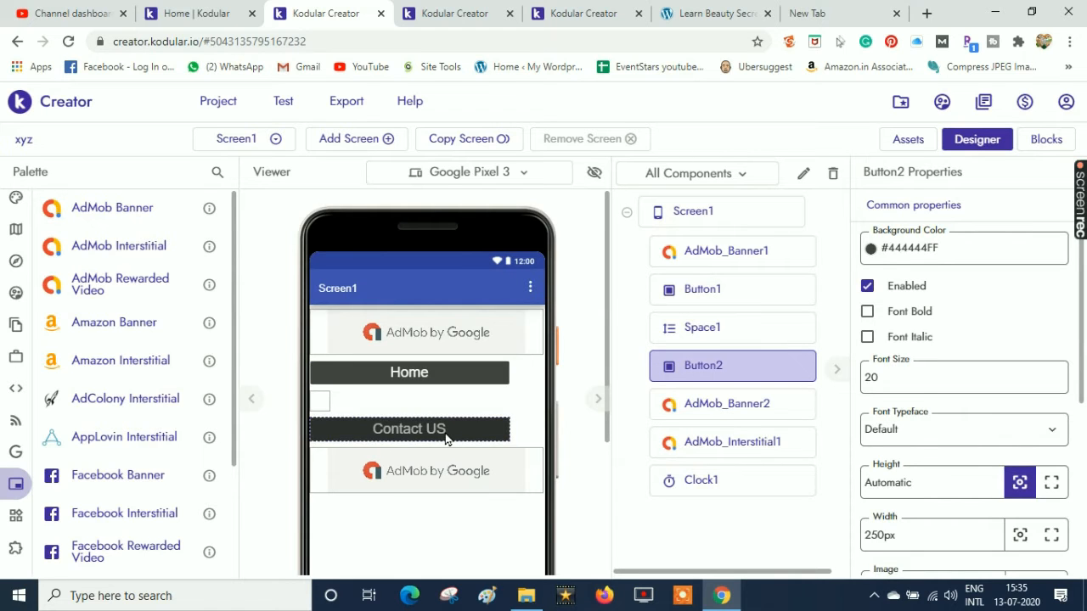
pyautogui.click(401, 382)
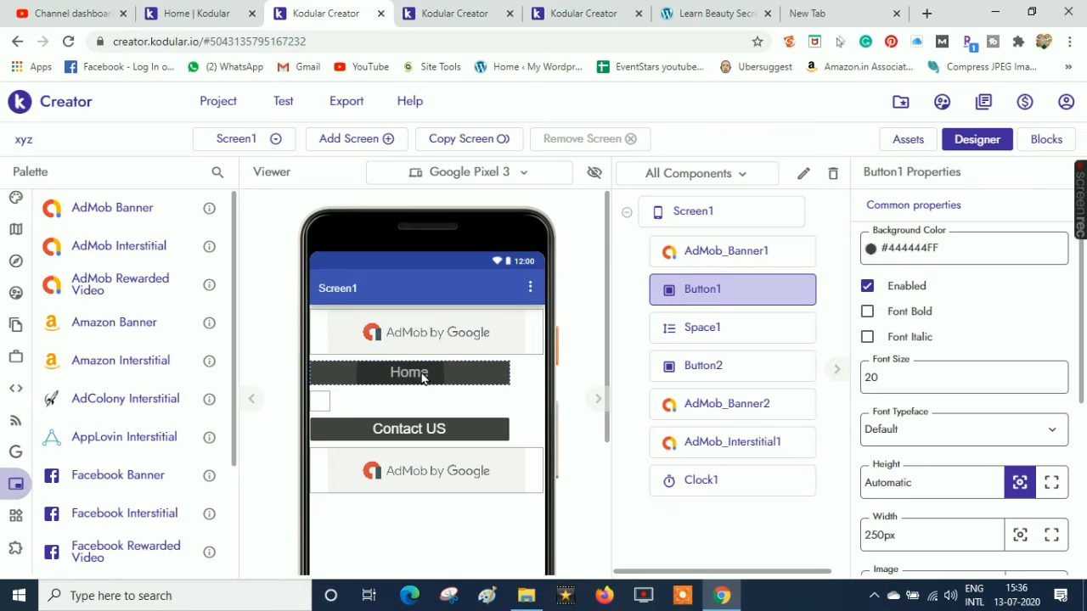
pyautogui.click(454, 432)
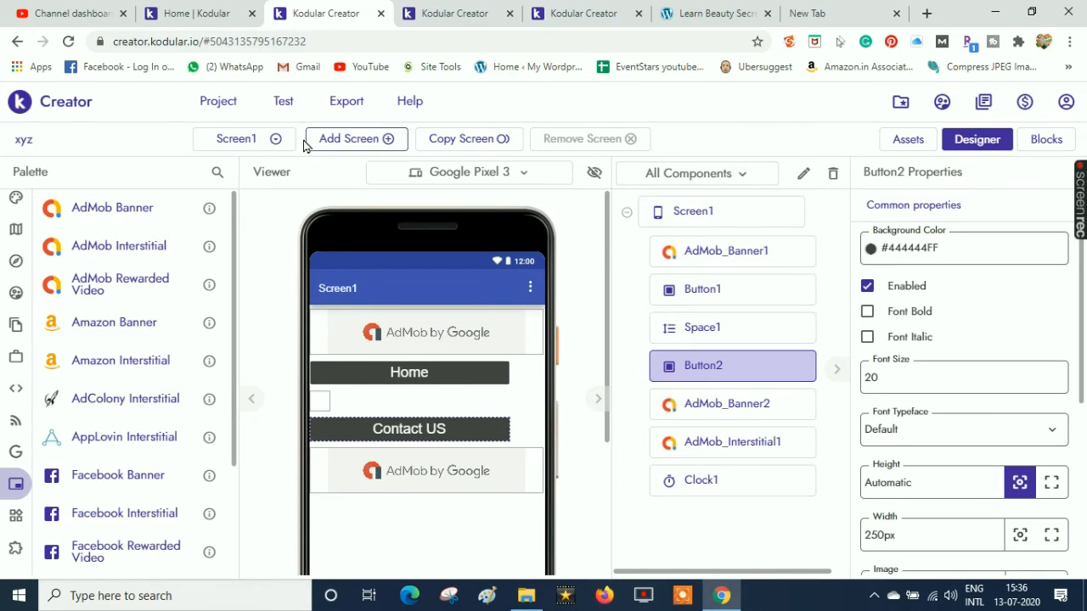
pyautogui.click(275, 141)
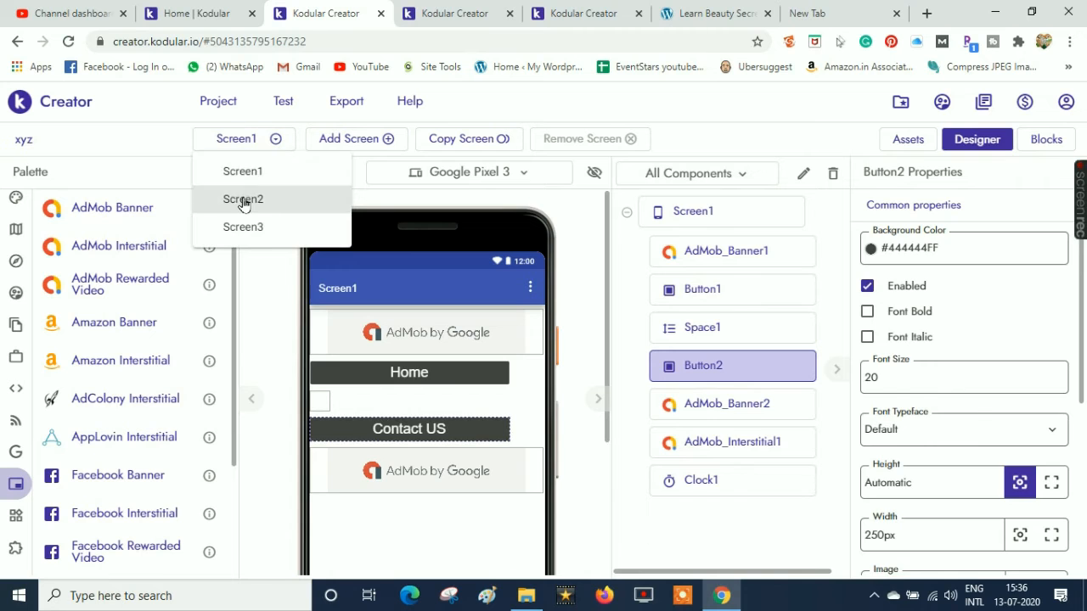
pyautogui.click(244, 199)
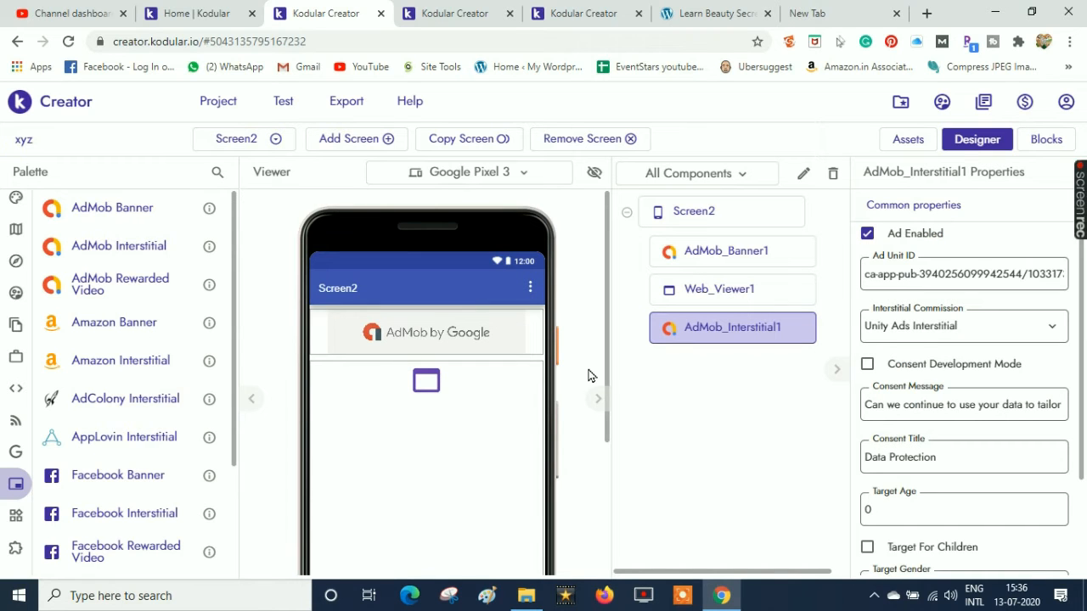
pyautogui.click(708, 286)
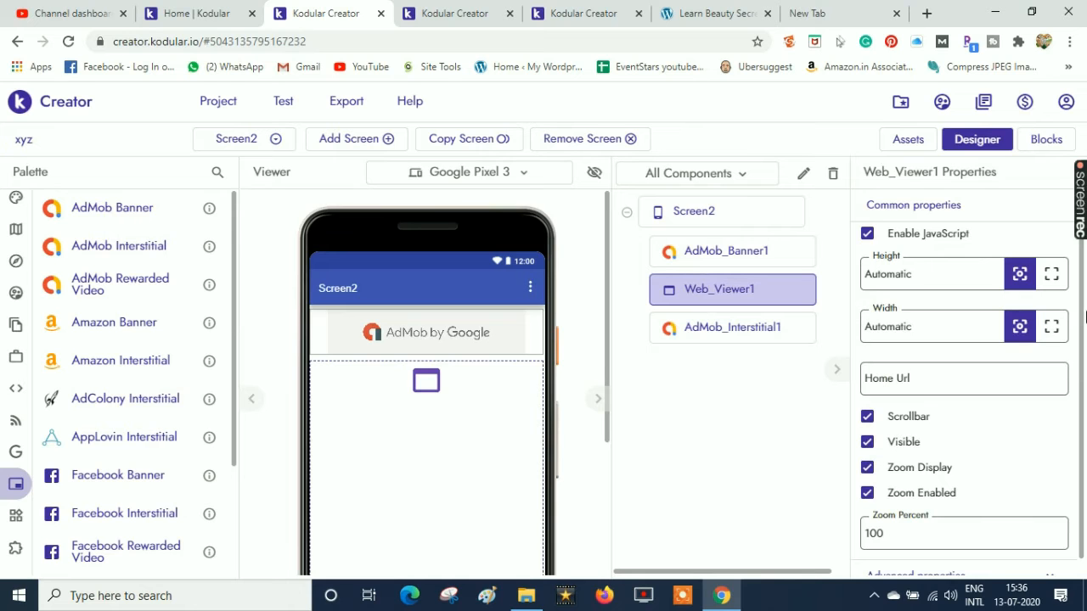
pyautogui.moveTo(1082, 319); pyautogui.dragTo(1082, 425)
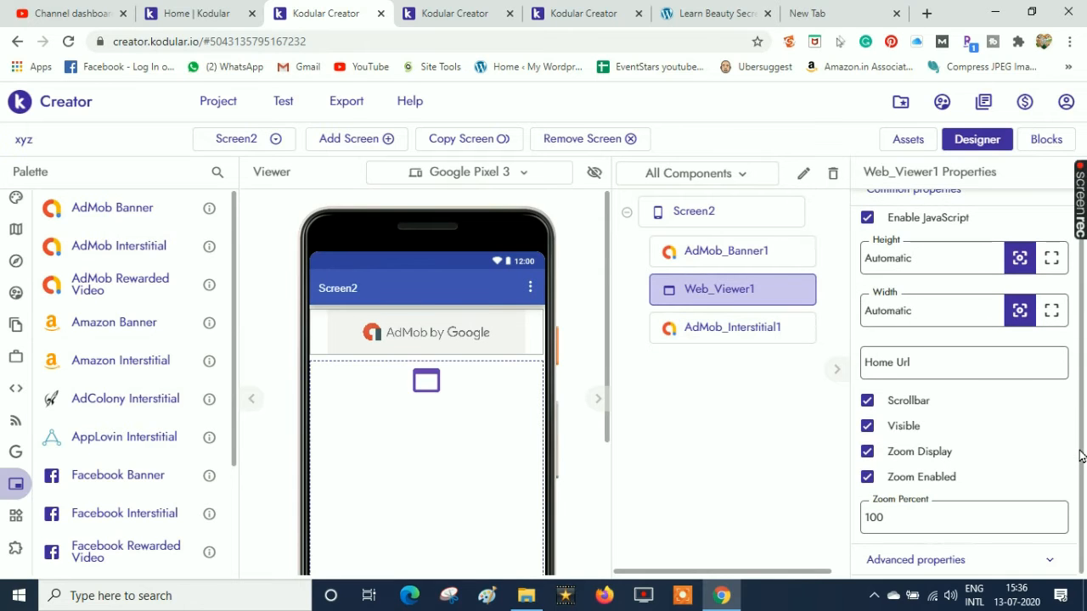
pyautogui.click(949, 358)
pyautogui.click(715, 4)
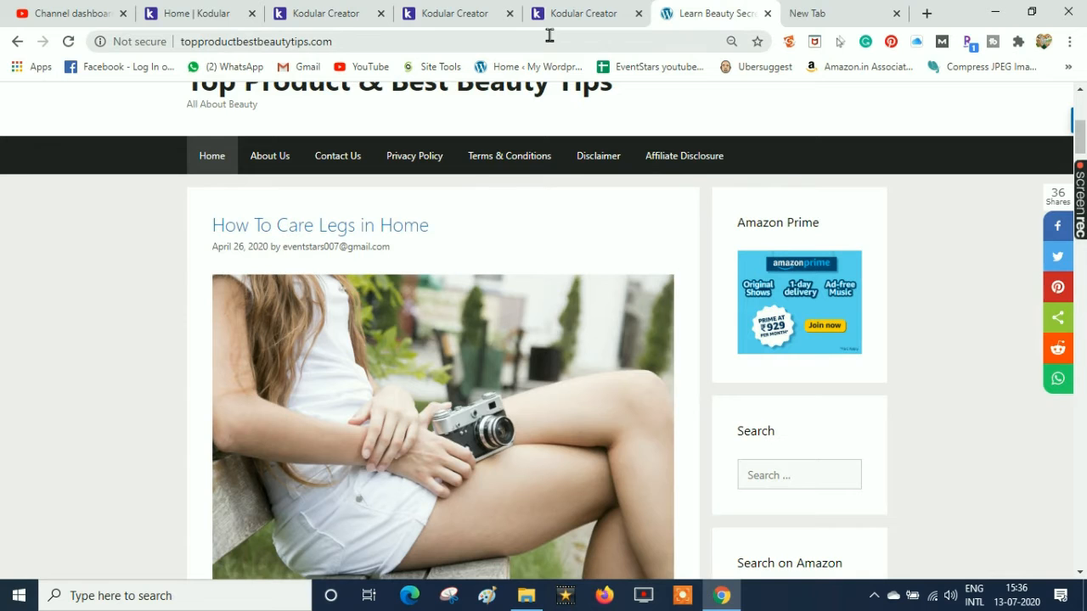
pyautogui.click(550, 35)
pyautogui.hotkey('ctrl', 'c')
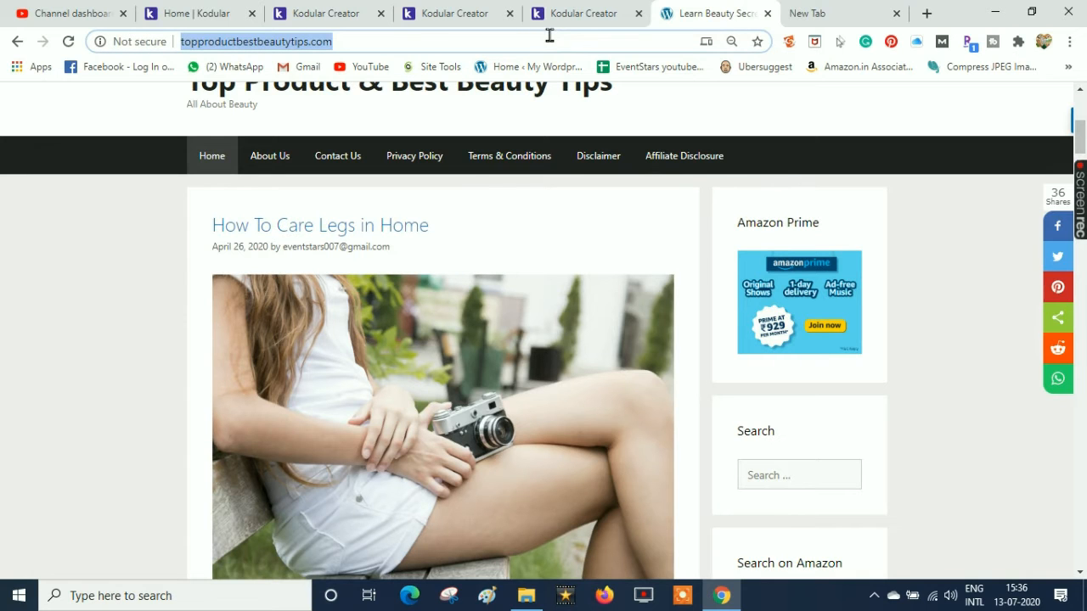
pyautogui.click(320, 8)
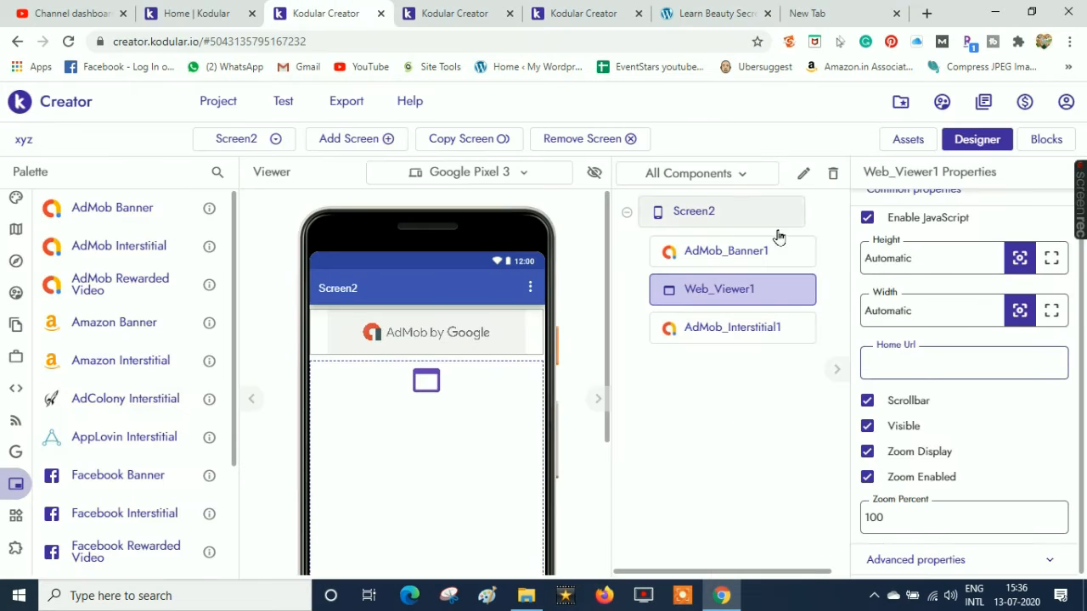
pyautogui.hotkey('ctrl', 'v')
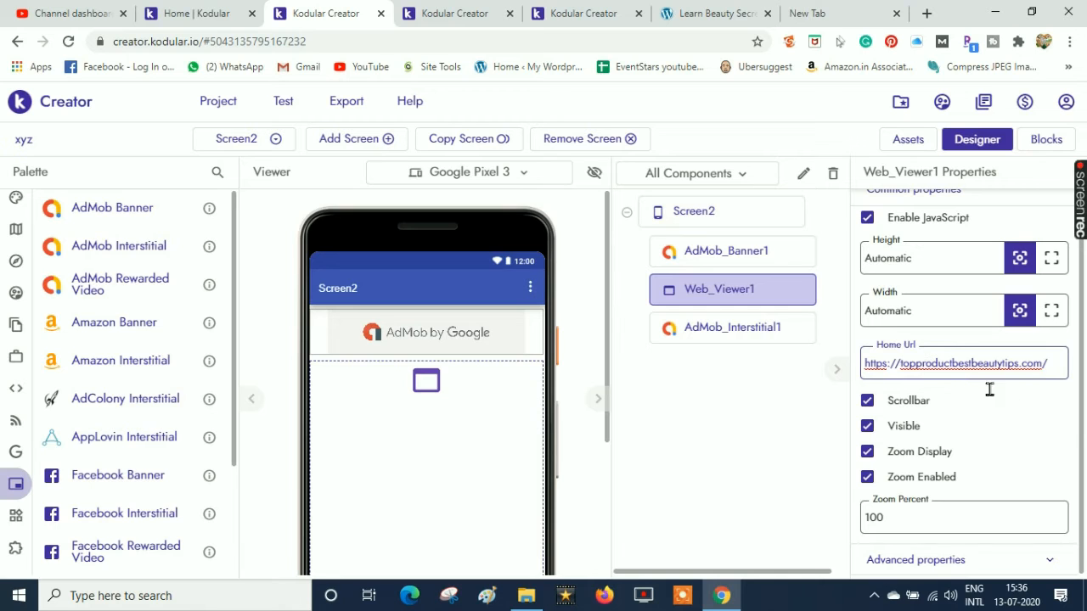
pyautogui.click(1084, 454)
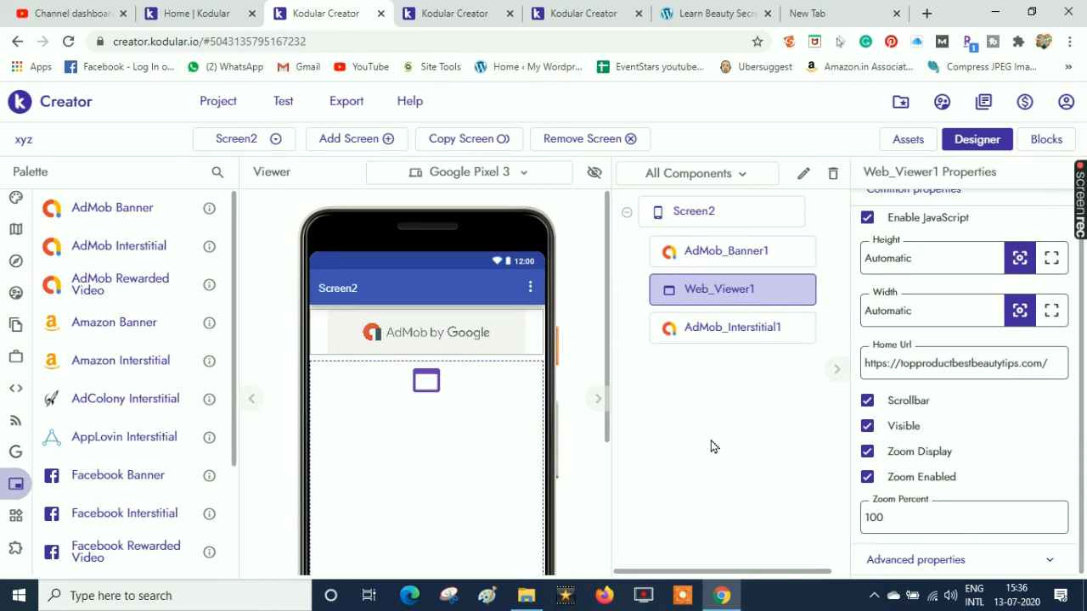
# - Open the beauty tips website's Contact Us page and copy its address
pyautogui.click(719, 13)
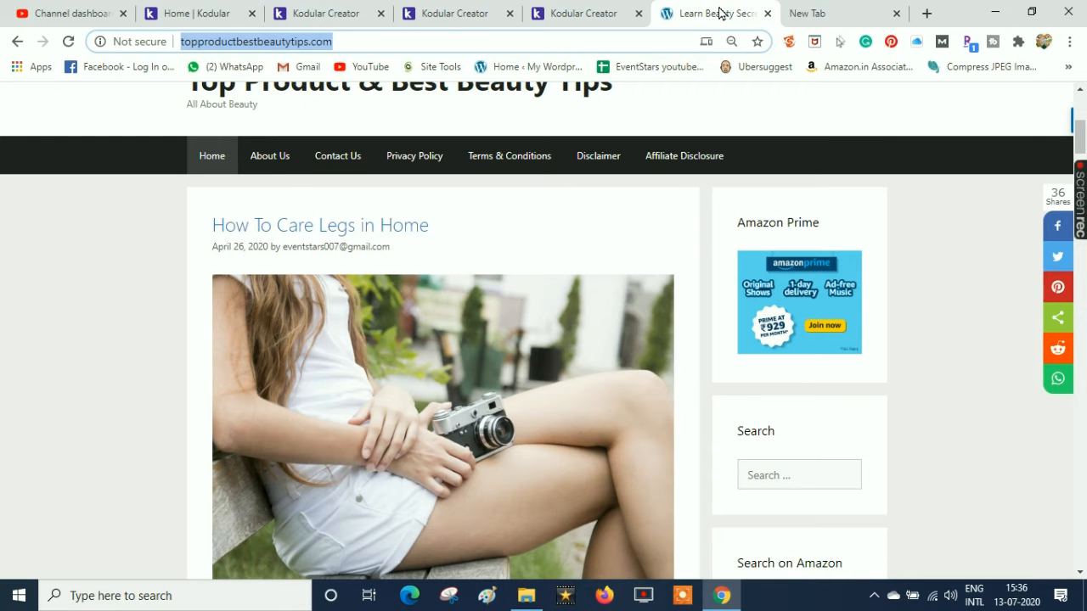
pyautogui.click(328, 163)
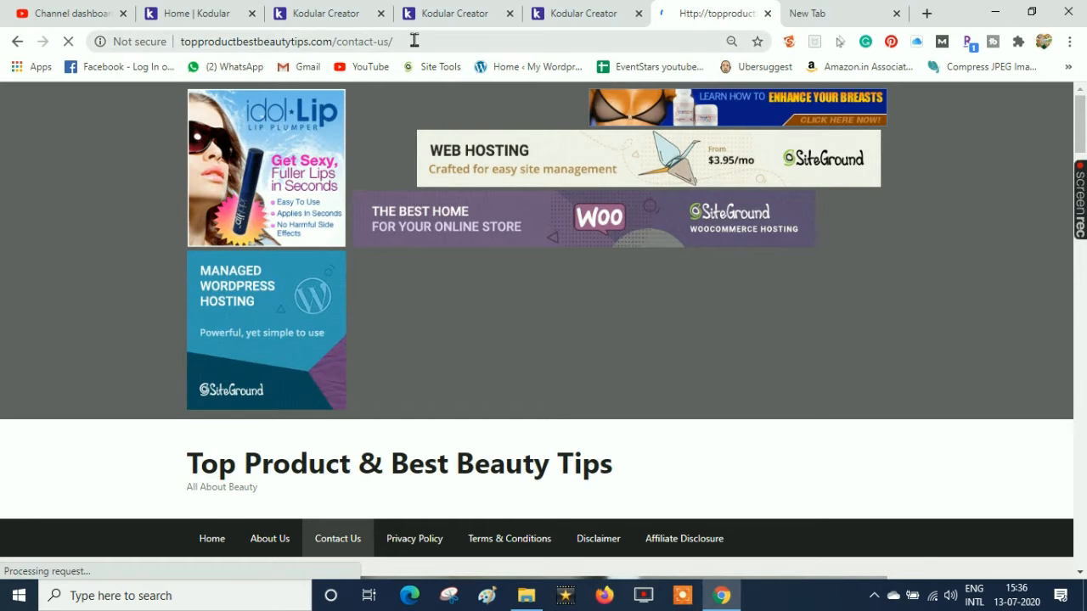
pyautogui.click(413, 41)
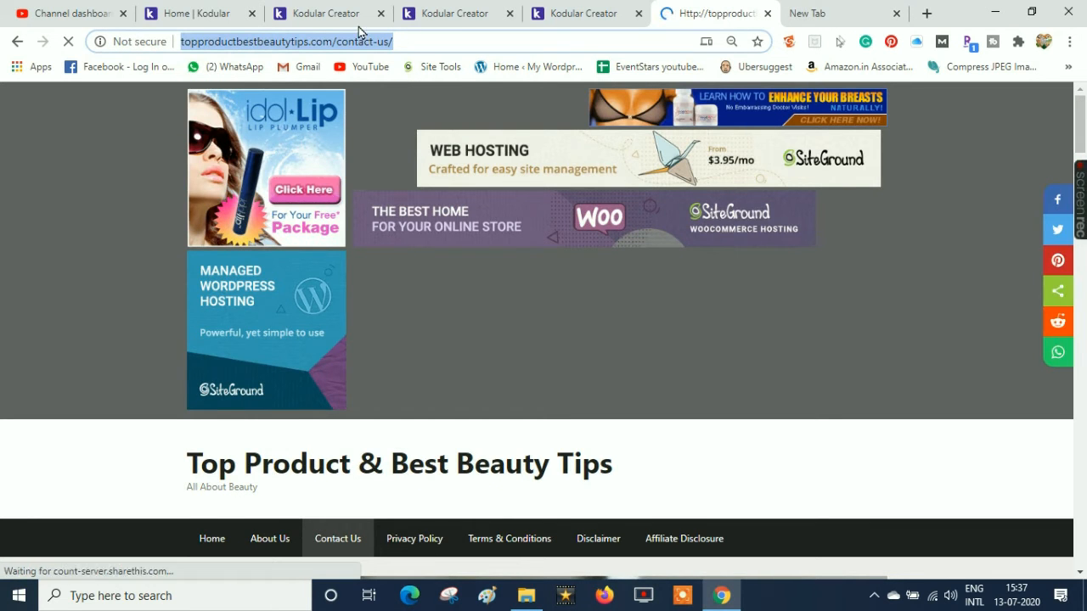
pyautogui.click(321, 17)
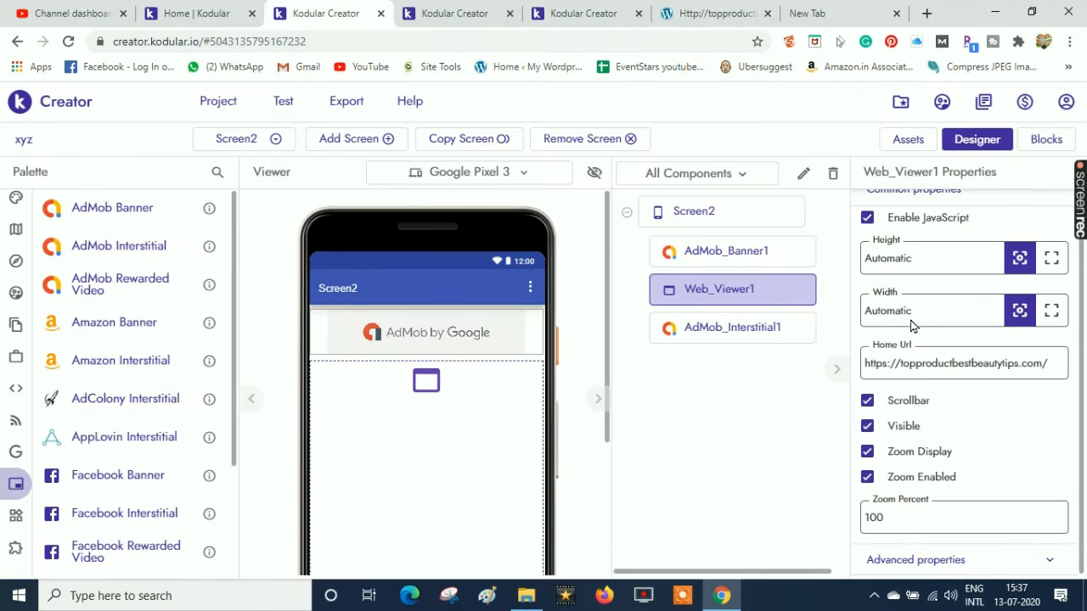
pyautogui.click(278, 140)
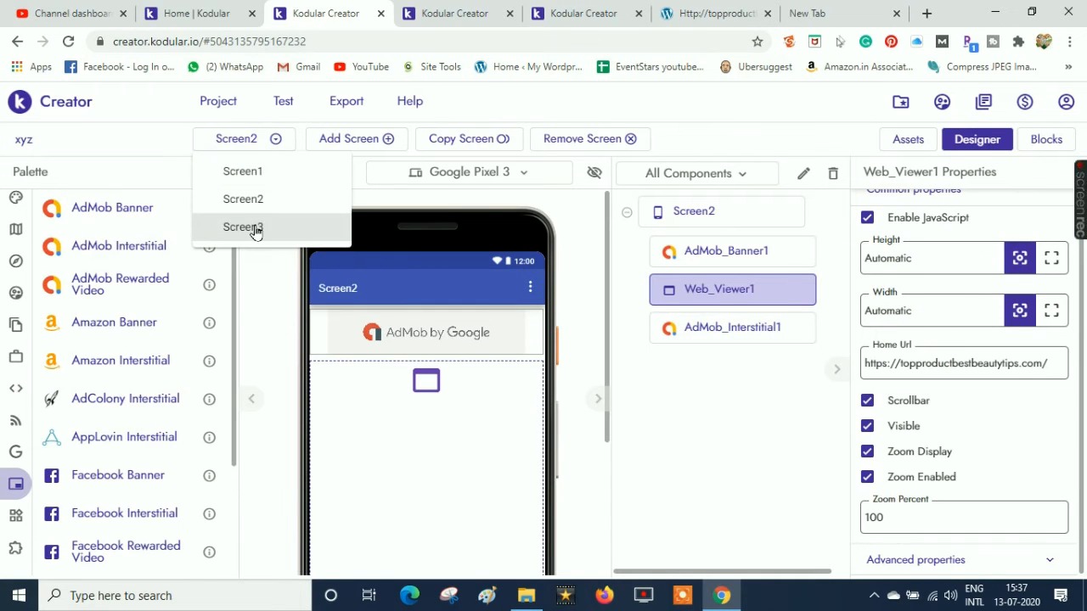
pyautogui.click(256, 228)
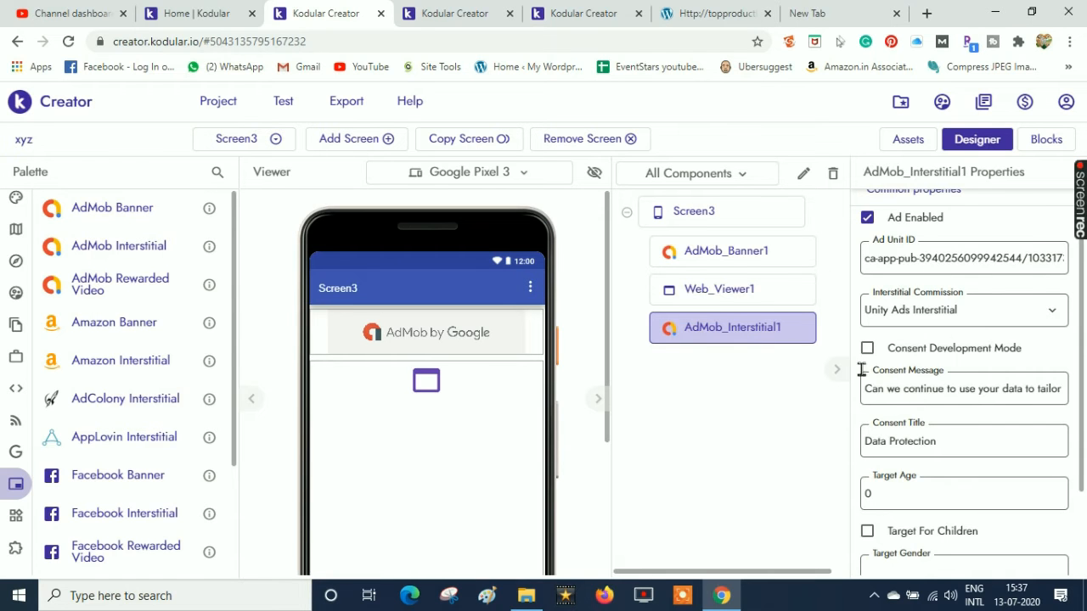
pyautogui.click(752, 289)
pyautogui.click(930, 366)
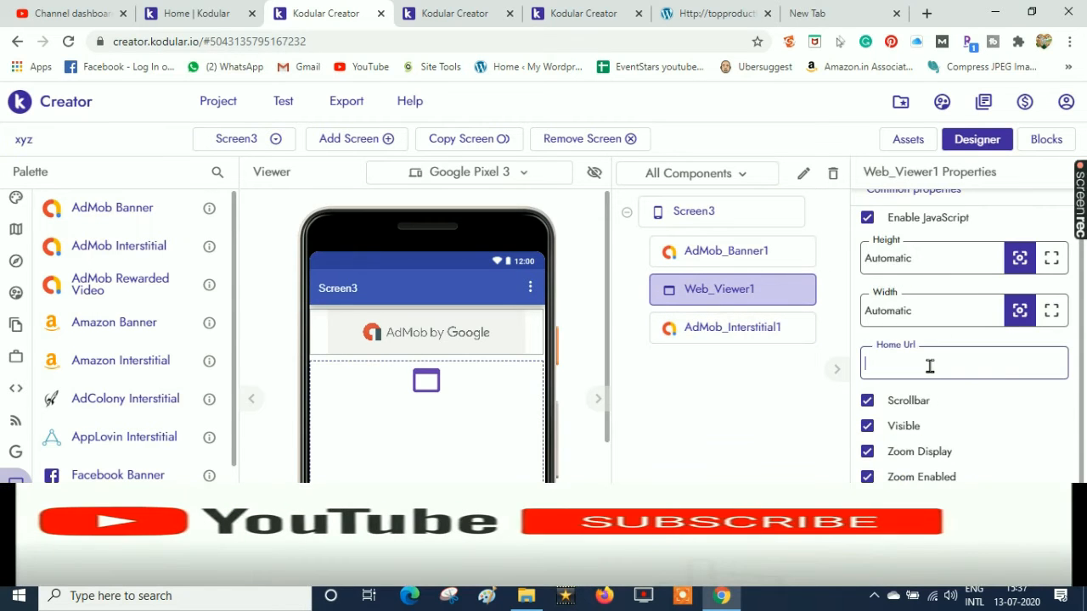
pyautogui.hotkey('ctrl', 'v')
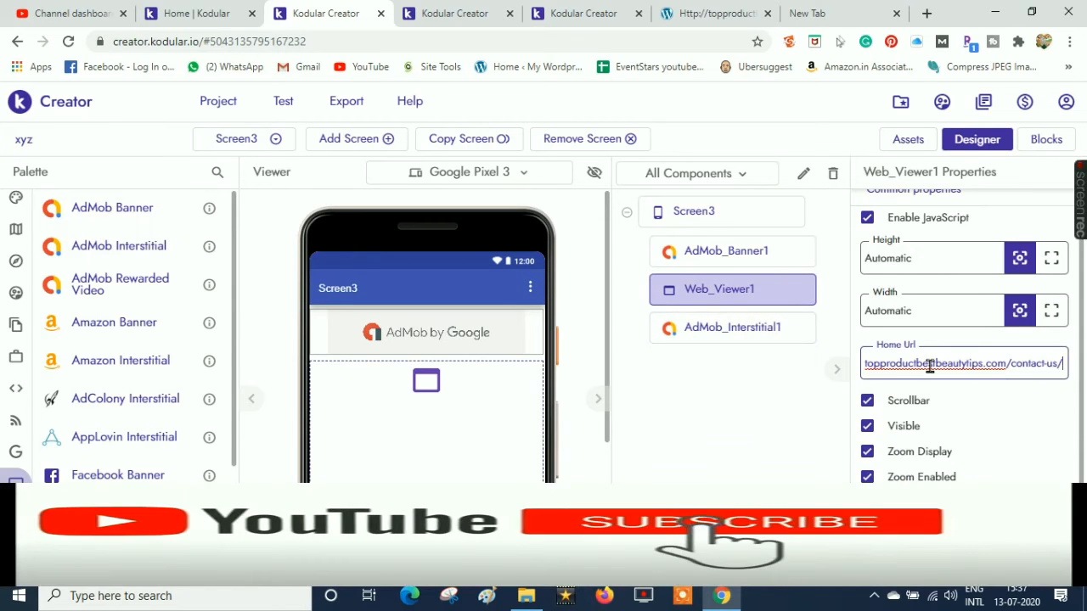
pyautogui.click(778, 455)
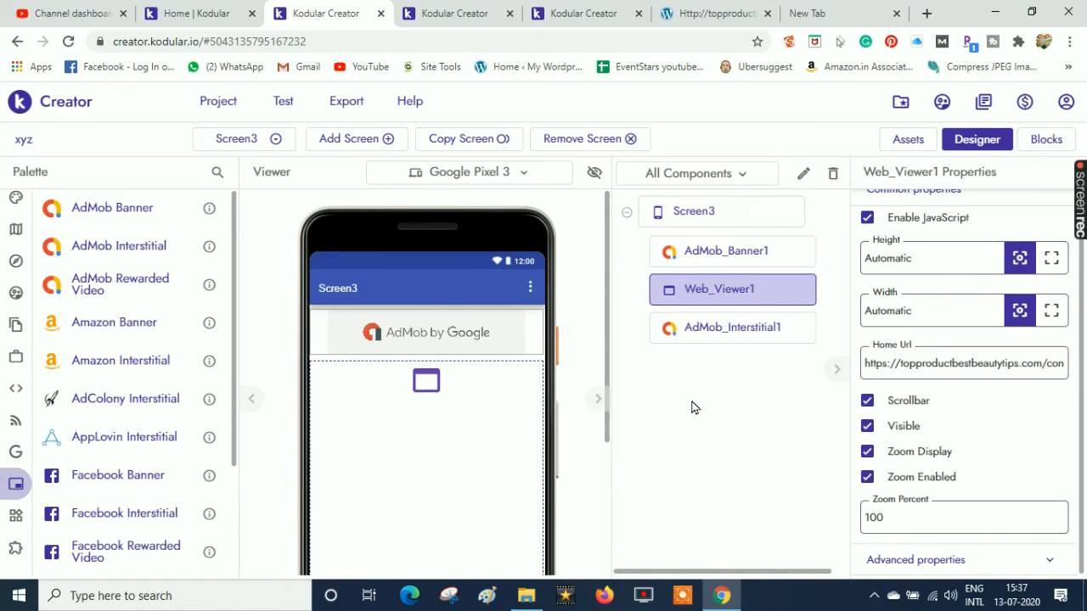
# - Switch to Screen1's blocks and add a when Screen1.Initialize event beside the button click events
pyautogui.click(253, 142)
pyautogui.click(247, 172)
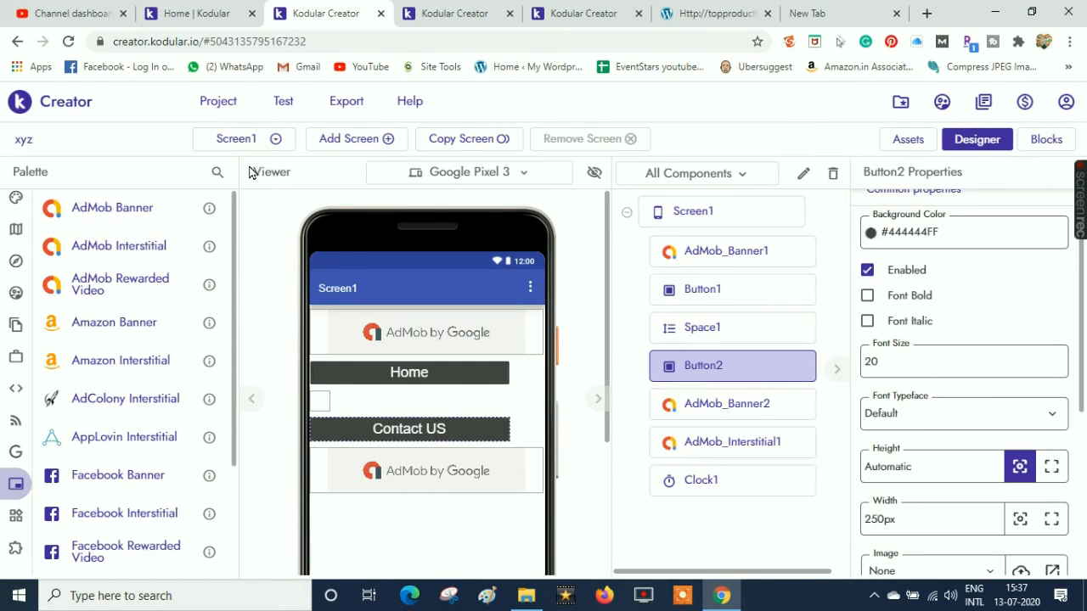
pyautogui.click(1044, 143)
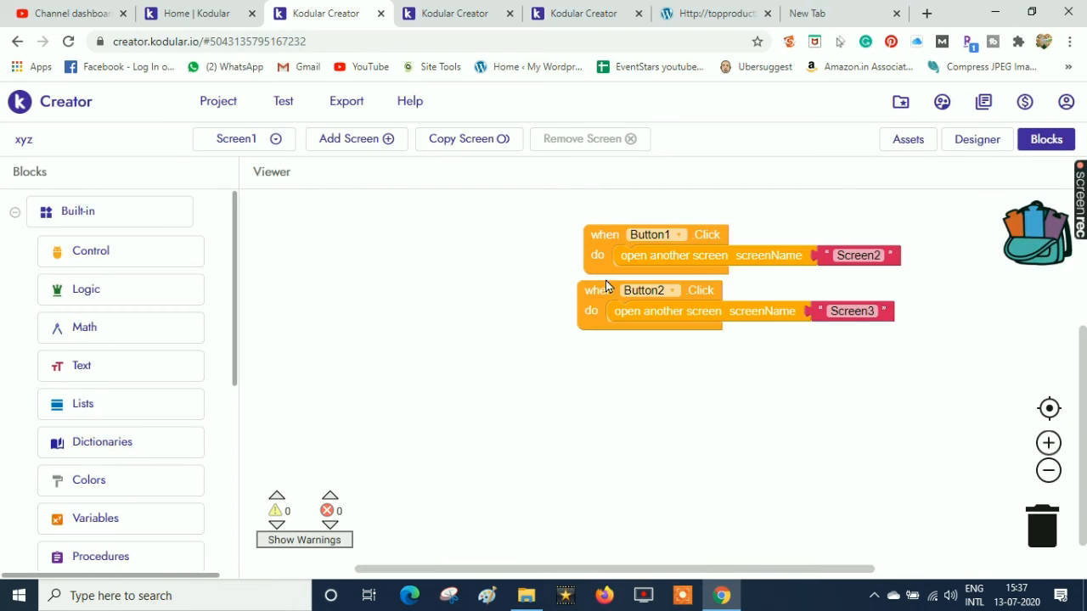
pyautogui.moveTo(233, 259); pyautogui.dragTo(235, 366)
pyautogui.click(100, 393)
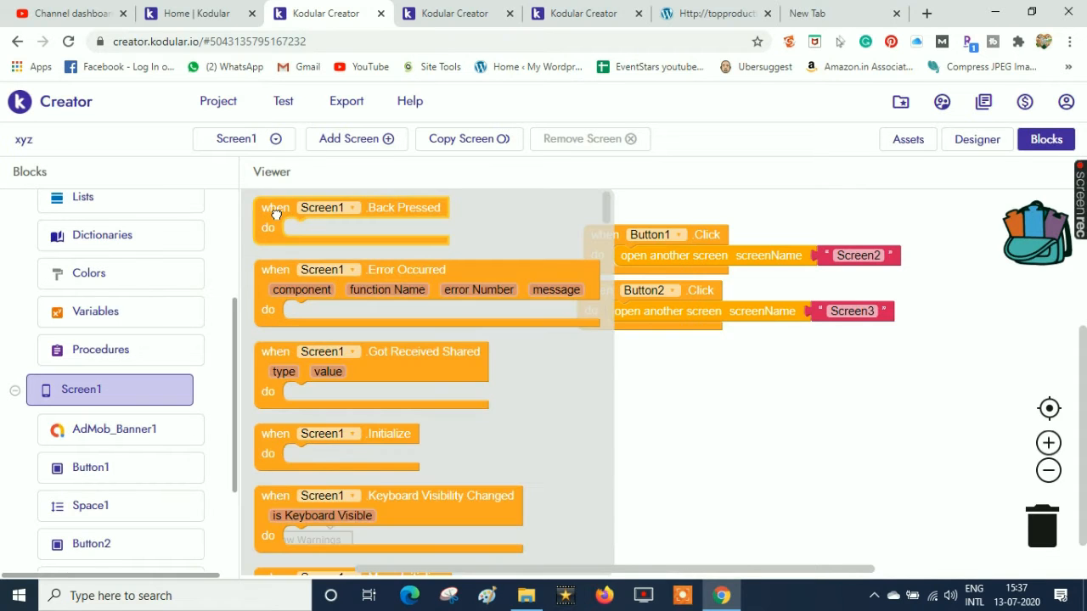
pyautogui.moveTo(274, 213); pyautogui.dragTo(283, 219)
pyautogui.press('Delete')
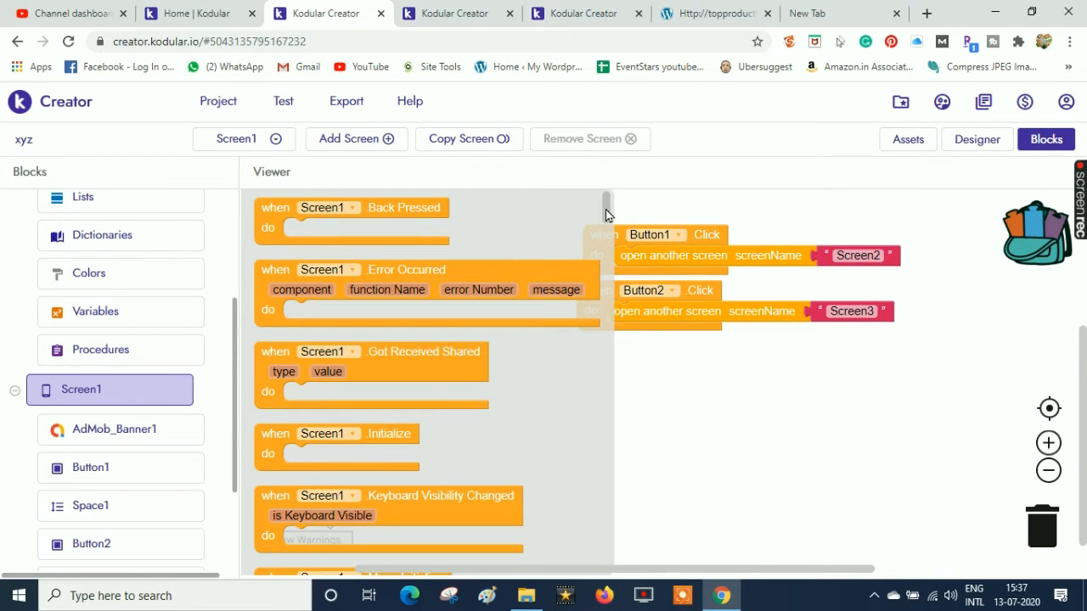
pyautogui.moveTo(404, 444); pyautogui.dragTo(450, 222)
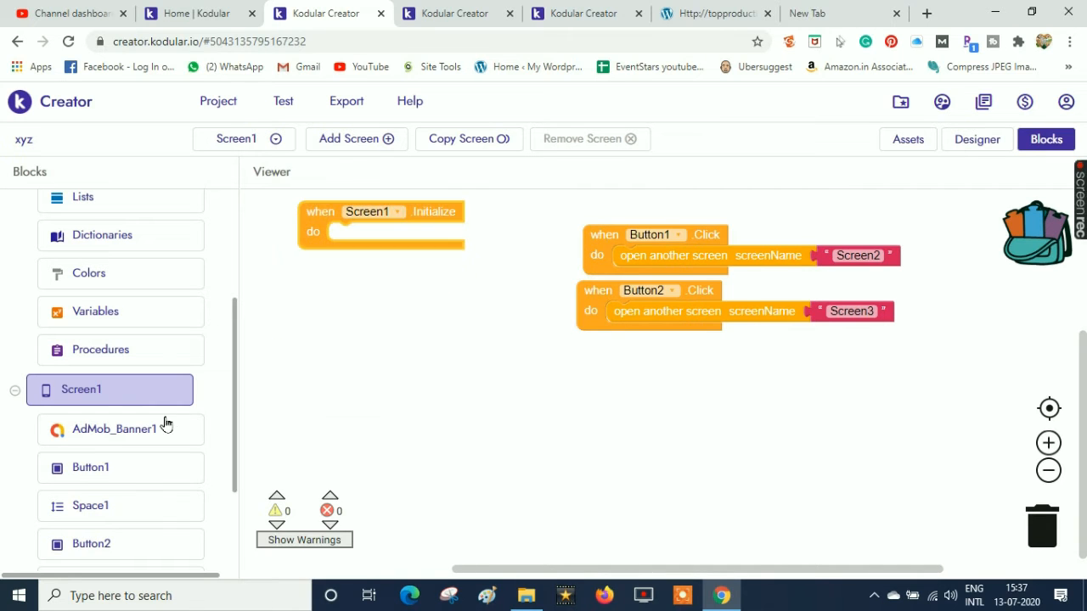
# - Put a call AdMob_Banner1.Load Ad block inside the Screen1.Initialize event
pyautogui.click(128, 435)
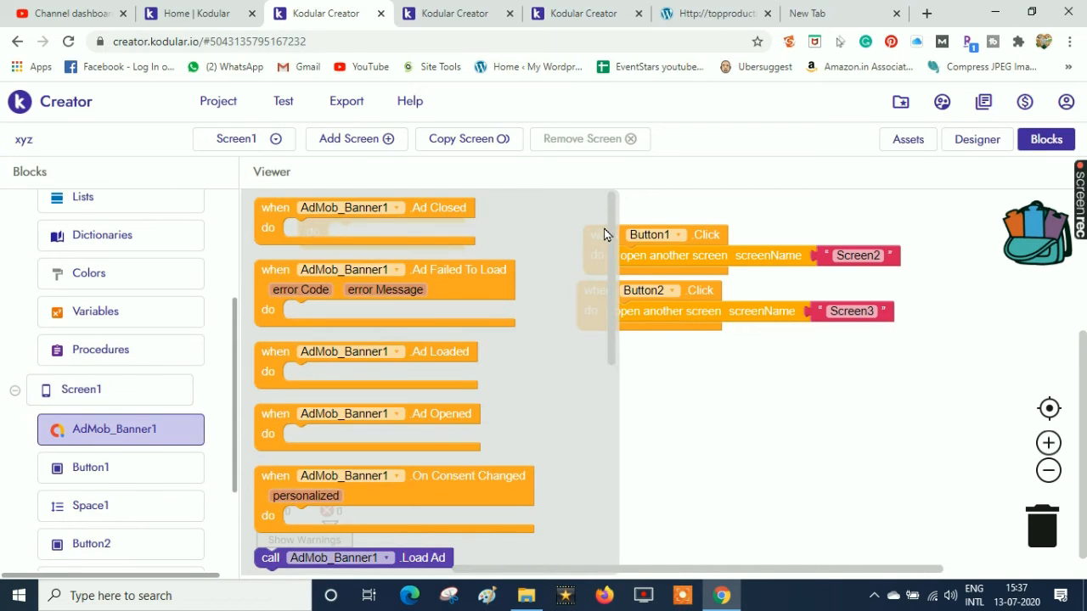
pyautogui.moveTo(610, 232); pyautogui.dragTo(608, 314)
pyautogui.moveTo(433, 381); pyautogui.dragTo(499, 236)
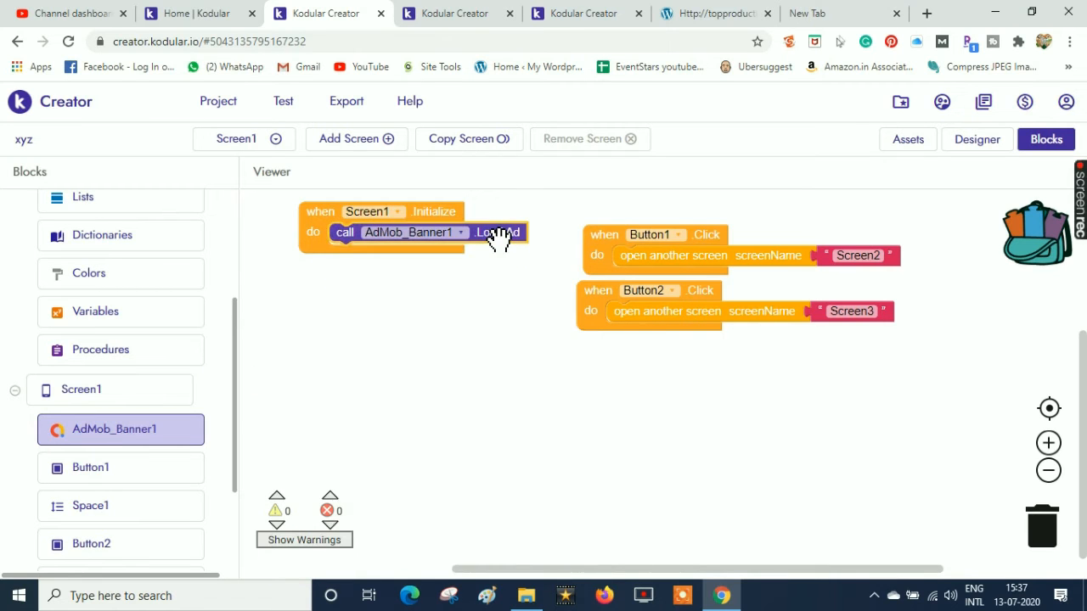
# - Duplicate the Load Ad call, attach the copy below the original and assign it to AdMob_Banner2
pyautogui.rightClick(500, 236)
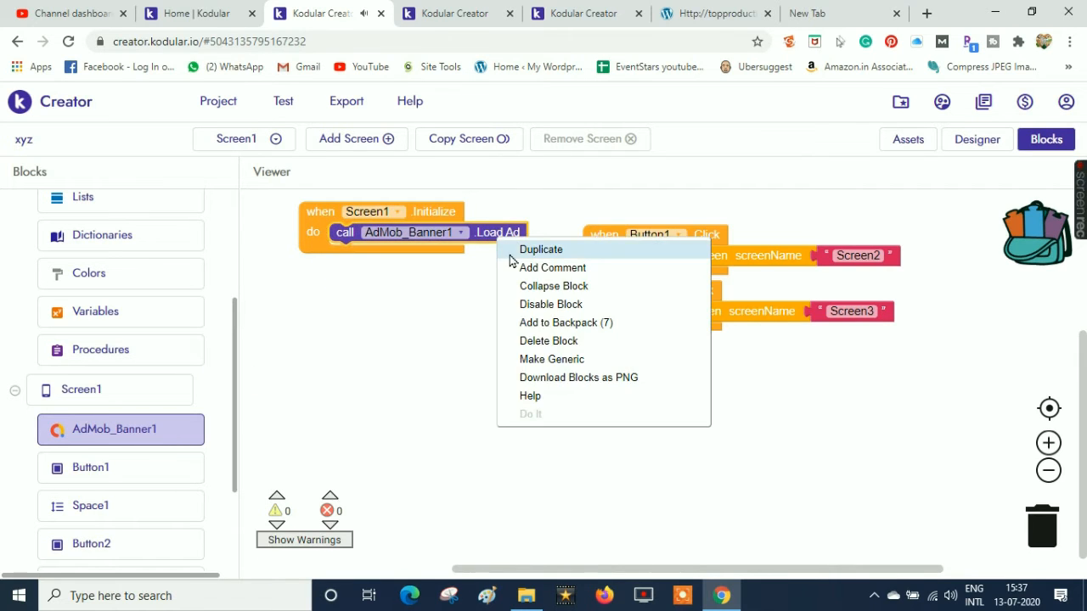
pyautogui.click(515, 251)
pyautogui.moveTo(512, 277); pyautogui.dragTo(492, 260)
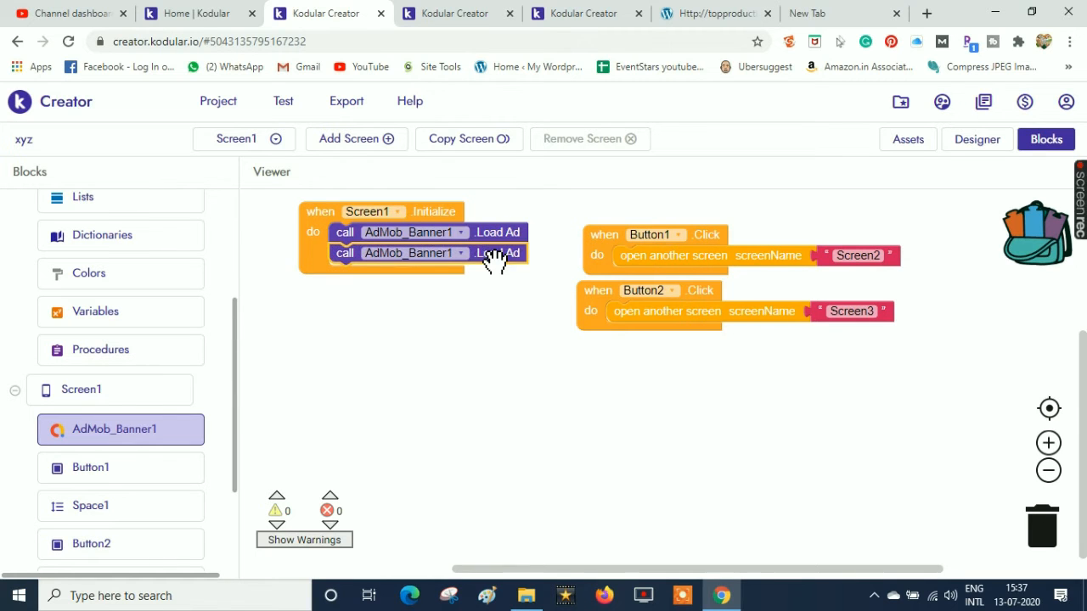
pyautogui.click(460, 254)
pyautogui.click(444, 289)
# - Add a call AdMob_Interstitial1.Load Ad block below the two banner calls in the Screen1.Initialize event
pyautogui.moveTo(236, 356); pyautogui.dragTo(228, 486)
pyautogui.click(146, 480)
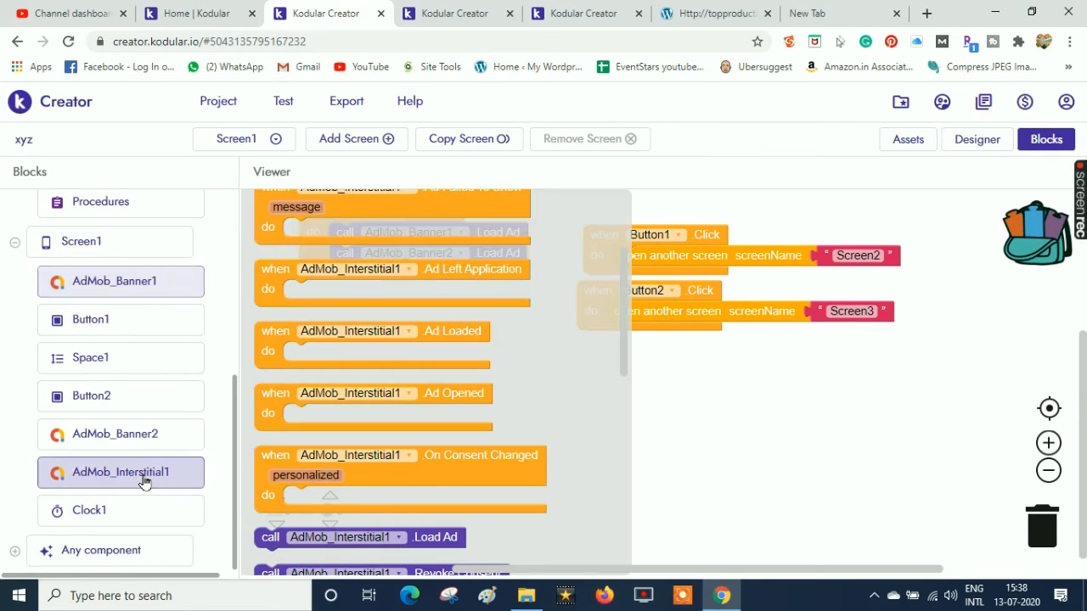
pyautogui.moveTo(424, 536); pyautogui.dragTo(498, 272)
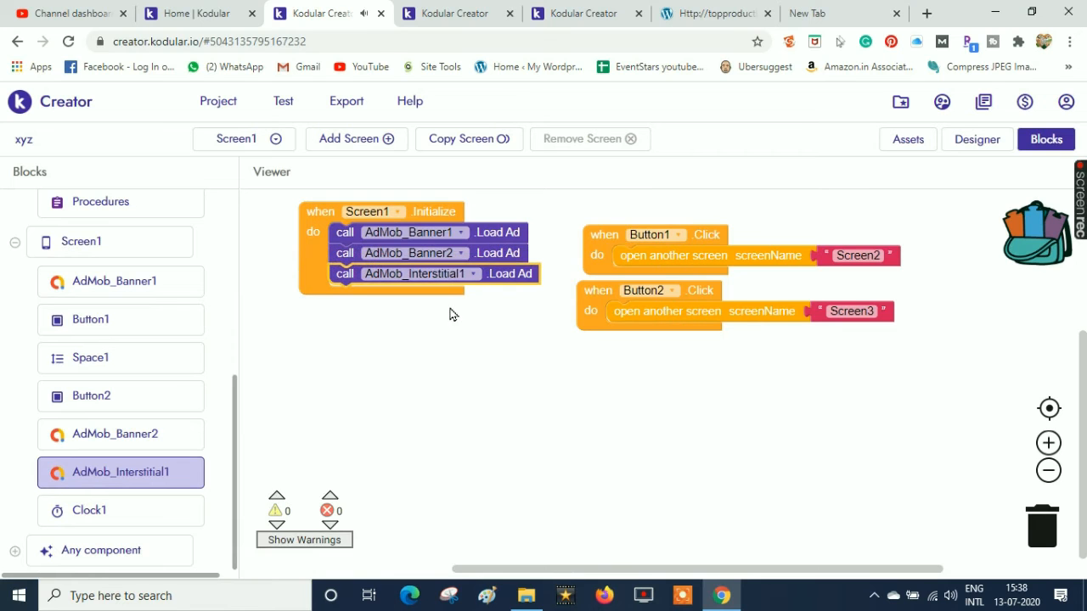
# - Add a when AdMob_Banner1.Ad Loaded event below the Screen1.Initialize event
pyautogui.click(98, 288)
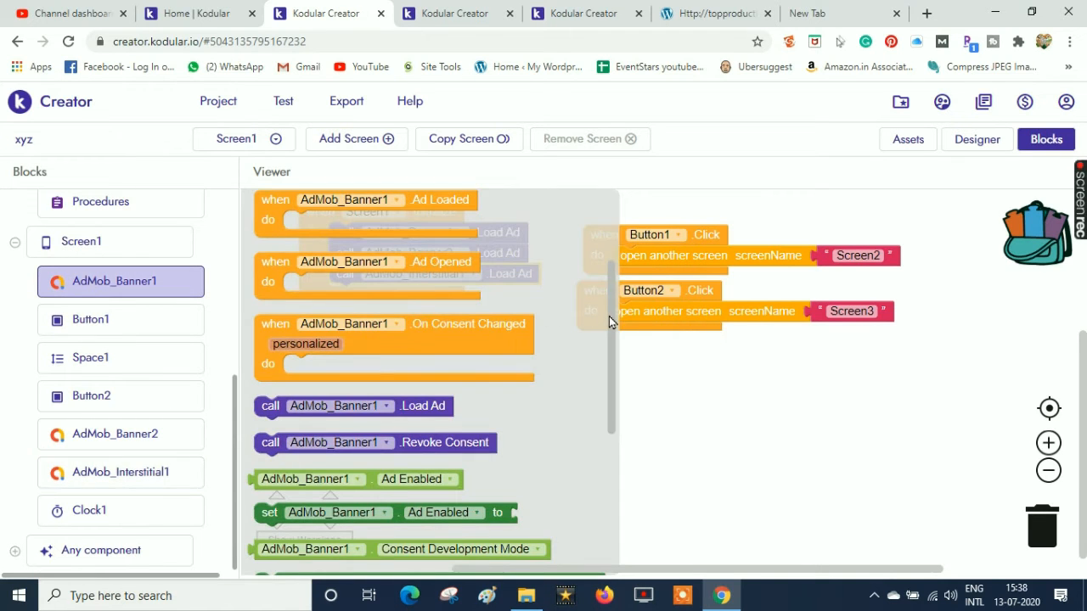
pyautogui.moveTo(610, 309); pyautogui.dragTo(609, 275)
pyautogui.moveTo(432, 295); pyautogui.dragTo(417, 337)
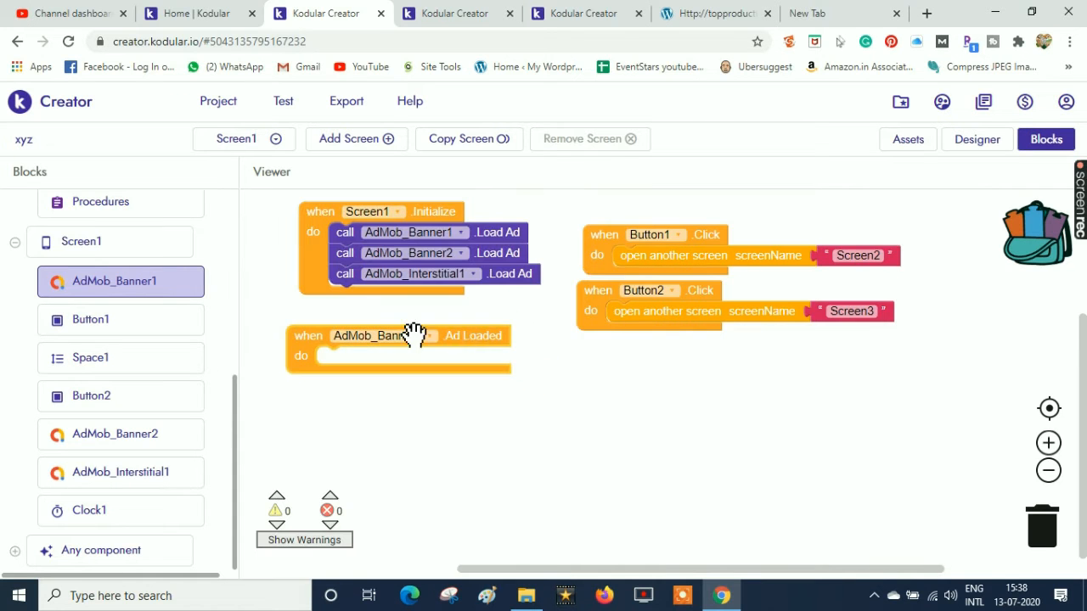
# - Inside the Ad Loaded event, set AdMob_Banner1's Ad Enabled to true
pyautogui.click(145, 286)
pyautogui.moveTo(613, 286); pyautogui.dragTo(607, 401)
pyautogui.moveTo(500, 339); pyautogui.dragTo(594, 360)
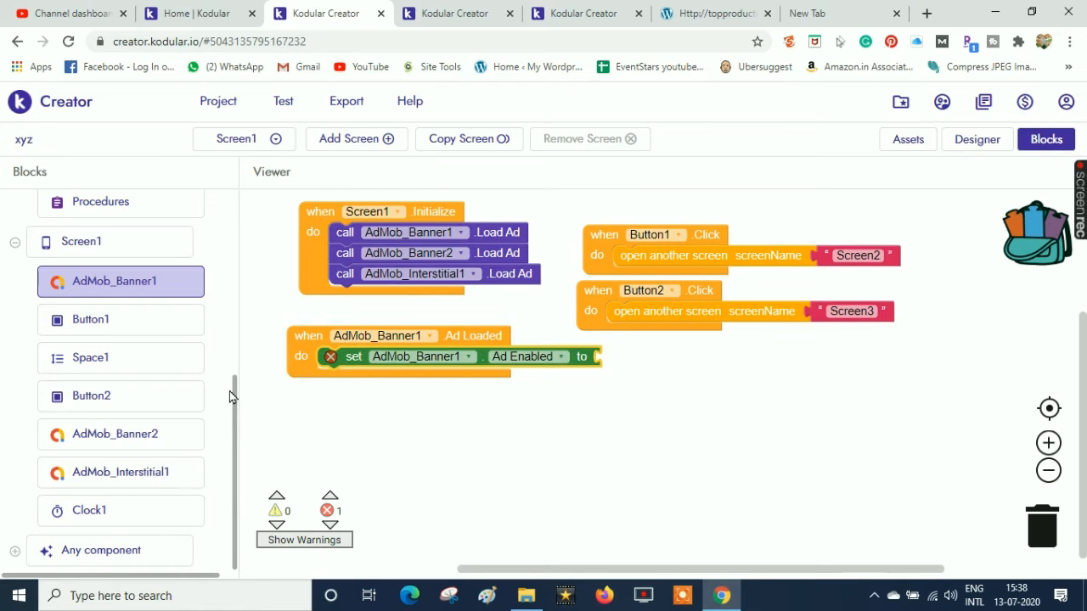
pyautogui.moveTo(232, 394); pyautogui.dragTo(213, 209)
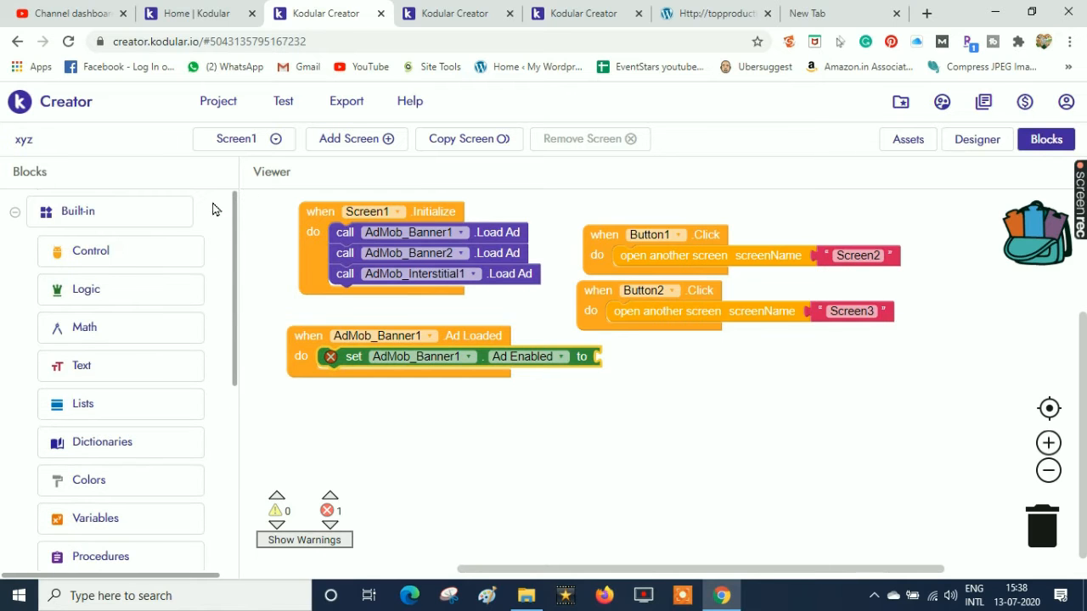
pyautogui.click(103, 293)
pyautogui.moveTo(526, 259); pyautogui.dragTo(613, 357)
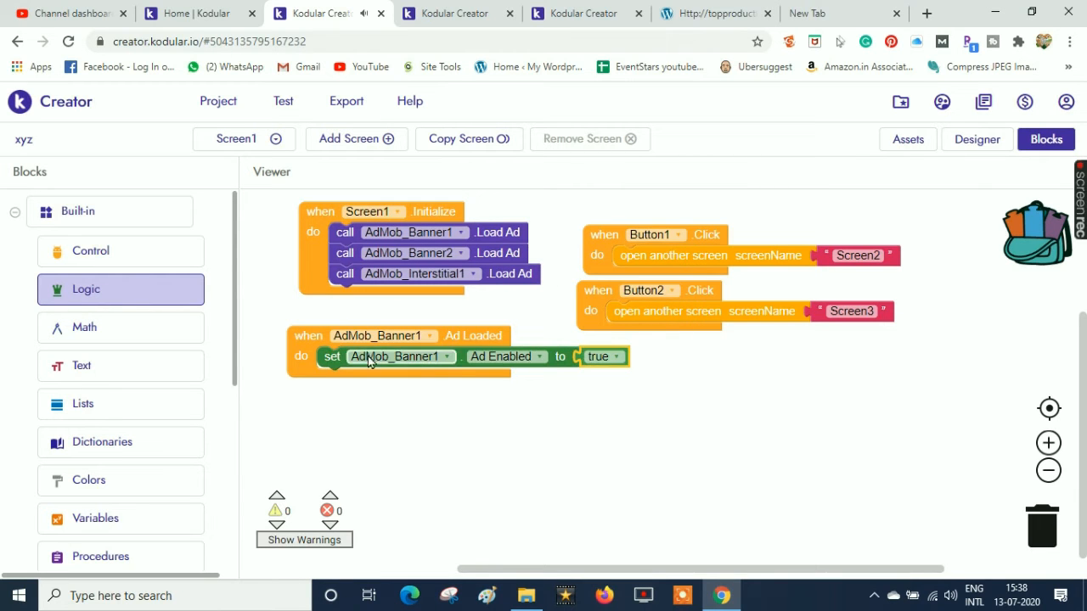
# - Duplicate the Ad Loaded event, place the copy below and assign both its event and Ad Enabled setter to AdMob_Banner2
pyautogui.rightClick(321, 356)
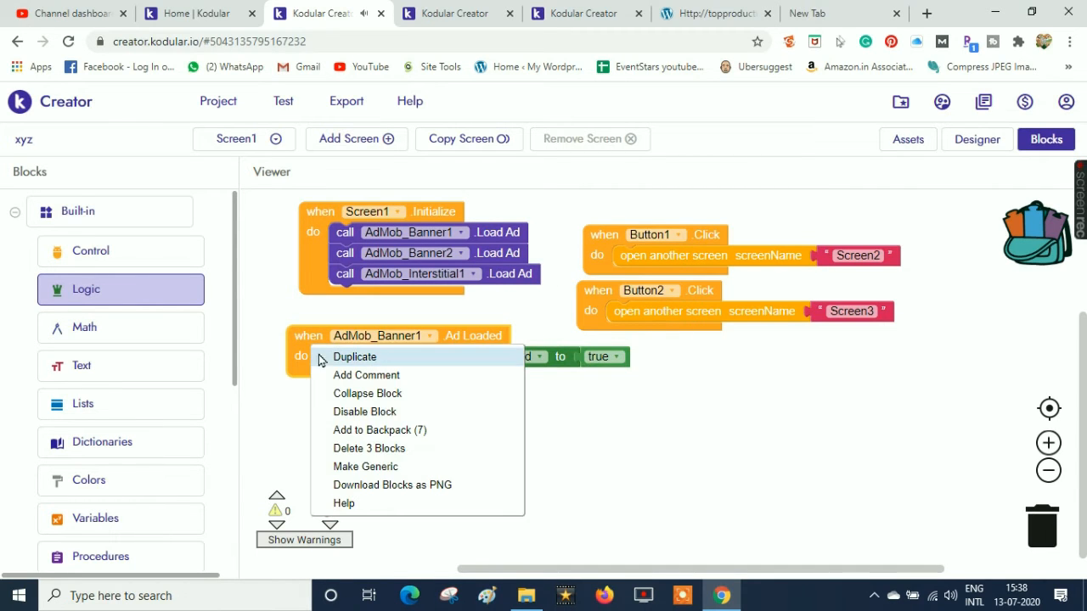
pyautogui.click(323, 358)
pyautogui.moveTo(359, 400); pyautogui.dragTo(383, 396)
pyautogui.click(395, 395)
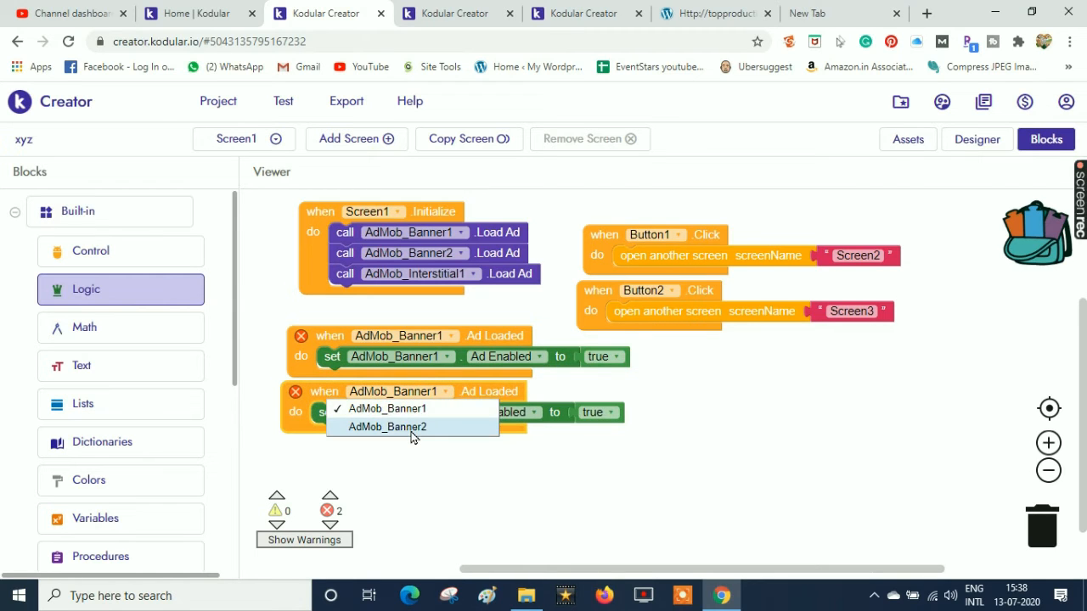
pyautogui.click(413, 432)
pyautogui.click(419, 415)
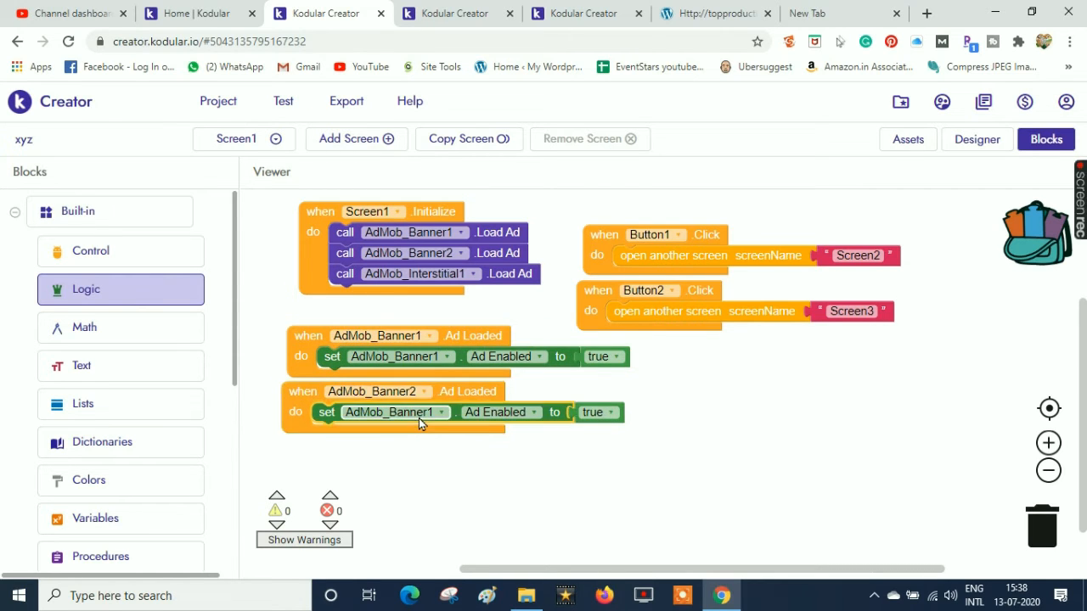
pyautogui.click(412, 450)
pyautogui.click(387, 462)
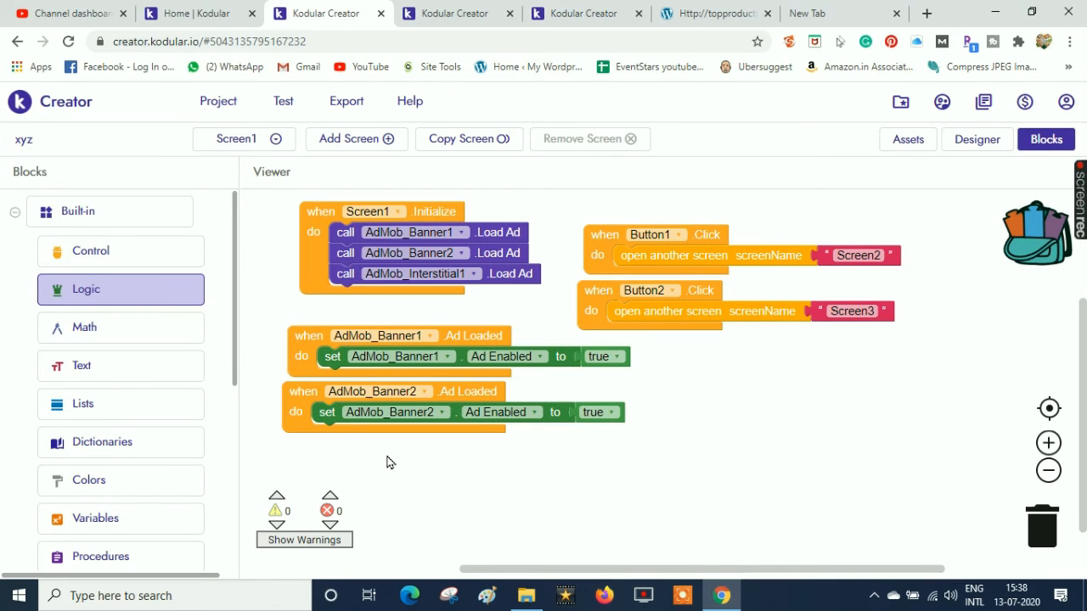
# - Return to the Designer and delete the AdMob_Interstitial1 component from Screen1
pyautogui.click(975, 139)
pyautogui.click(747, 446)
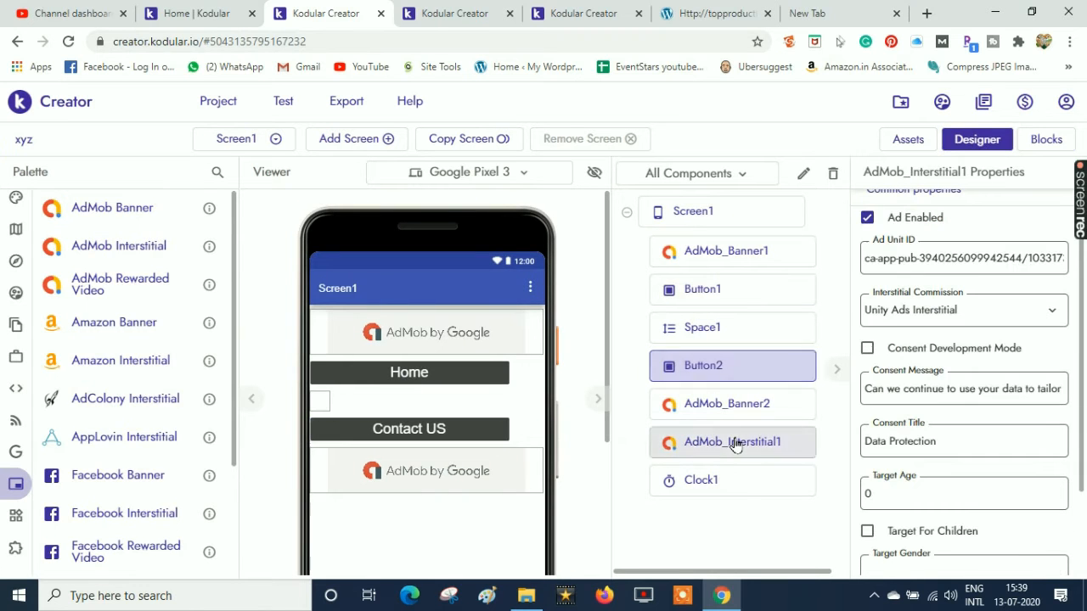
pyautogui.press('Delete')
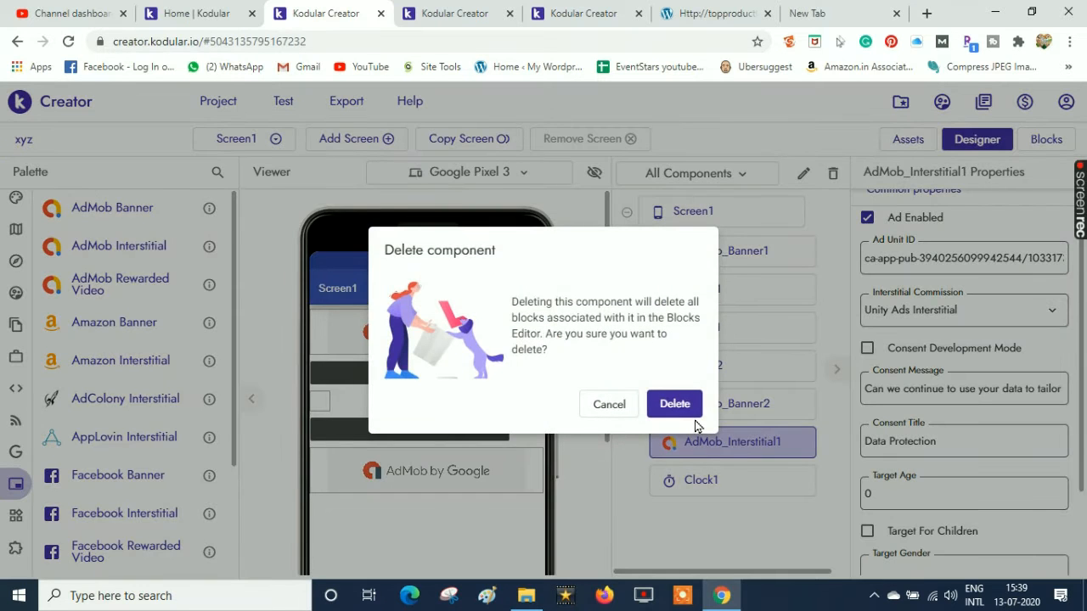
pyautogui.click(675, 402)
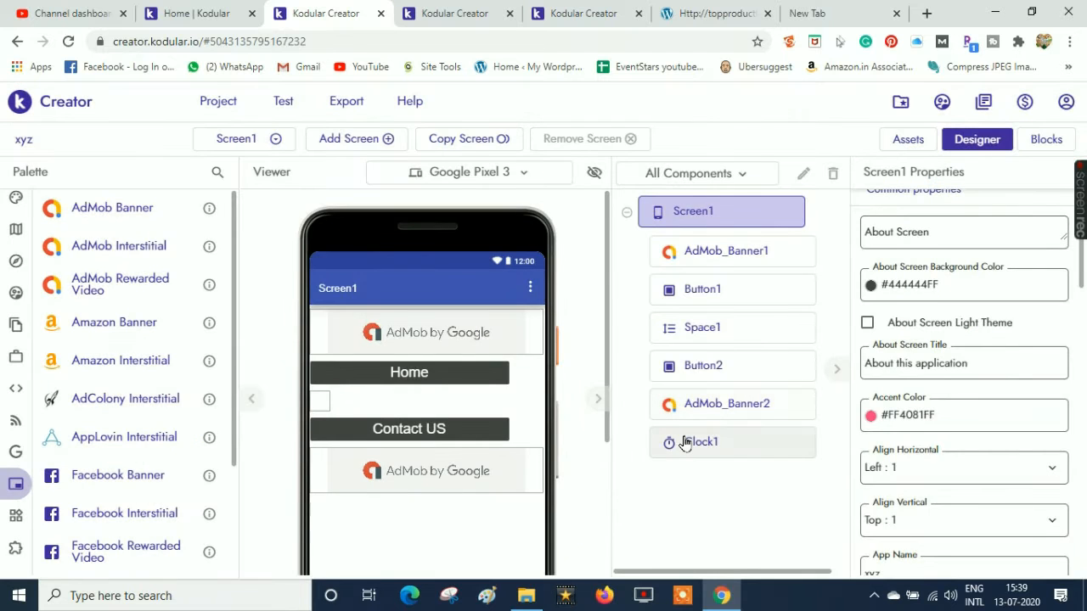
# - Delete the Clock1 component from Screen1
pyautogui.click(684, 442)
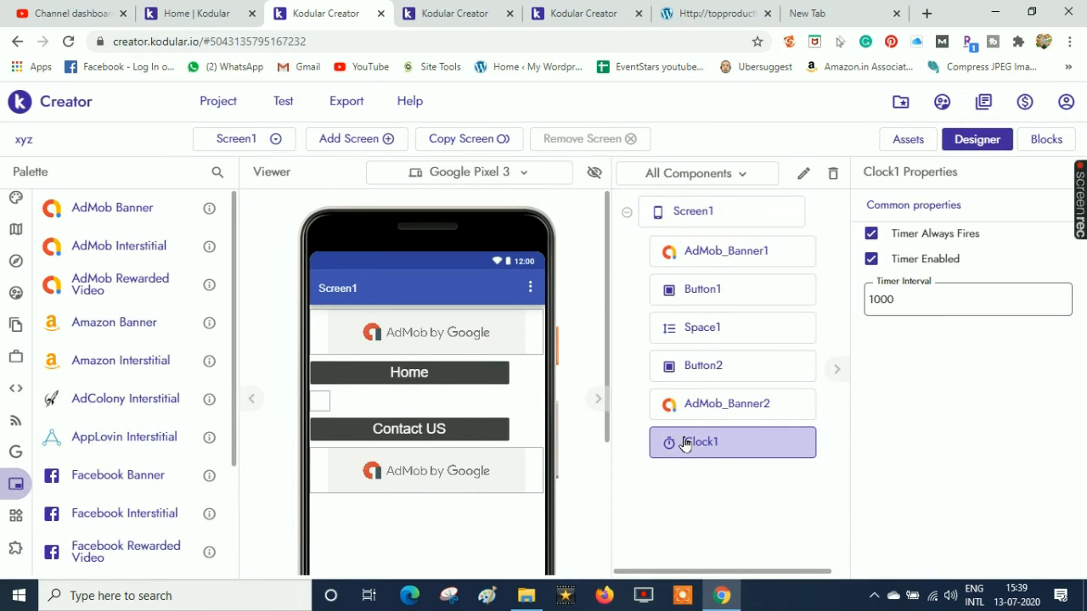
pyautogui.press('Delete')
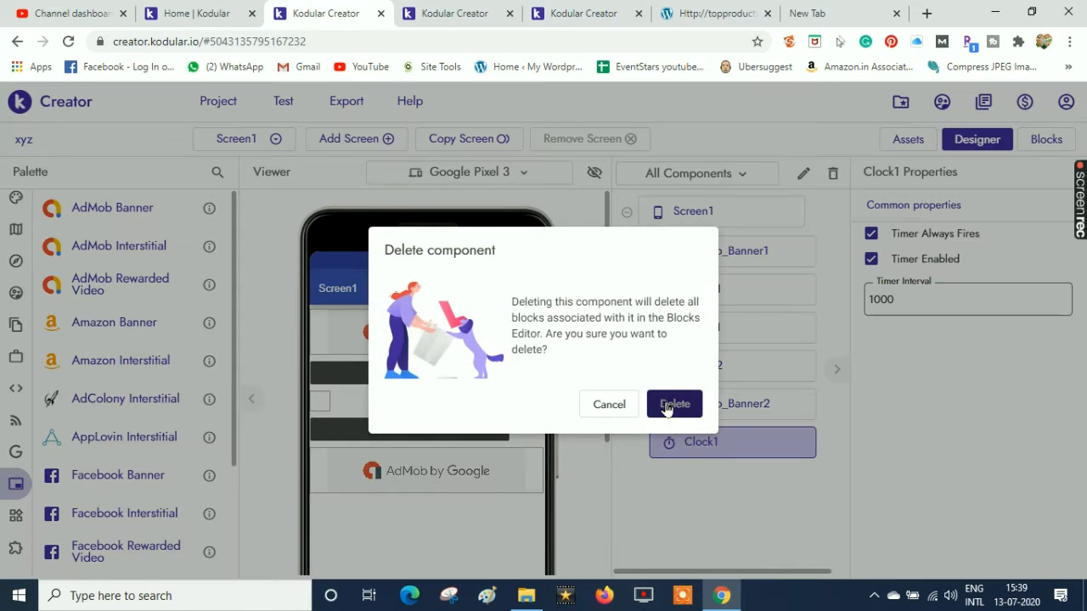
pyautogui.click(668, 406)
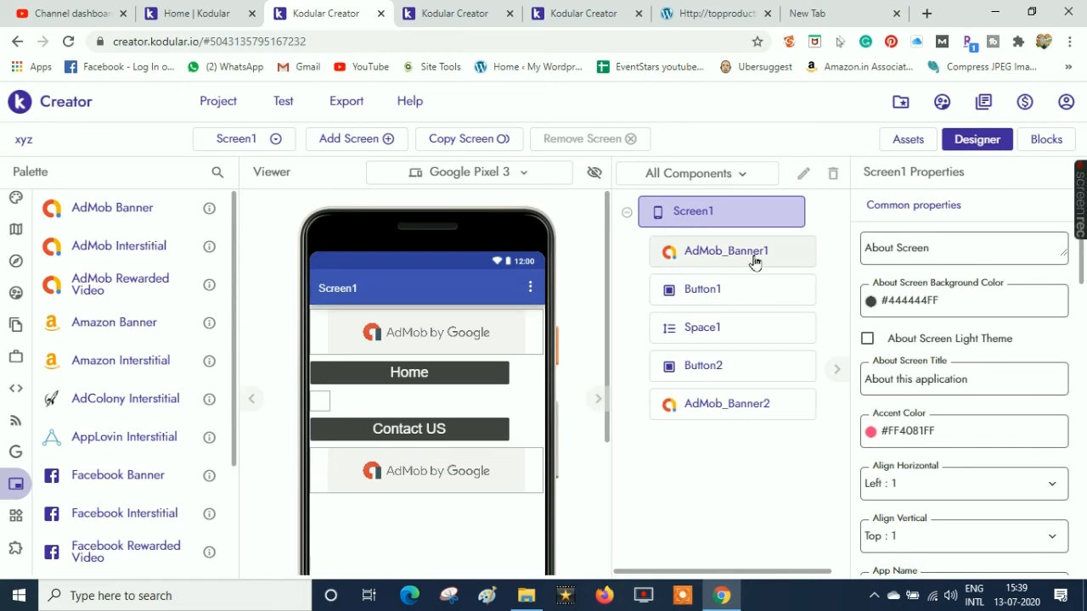
# - Switch from Screen1 to Screen2 and open the blocks editor of Screen2
pyautogui.click(1043, 143)
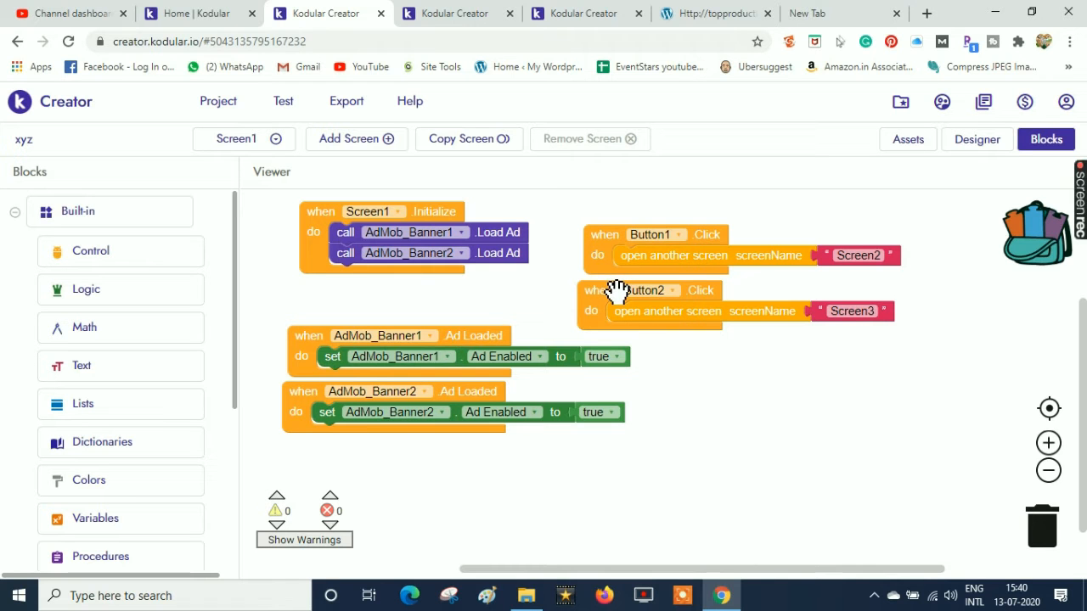
pyautogui.click(272, 140)
pyautogui.click(288, 198)
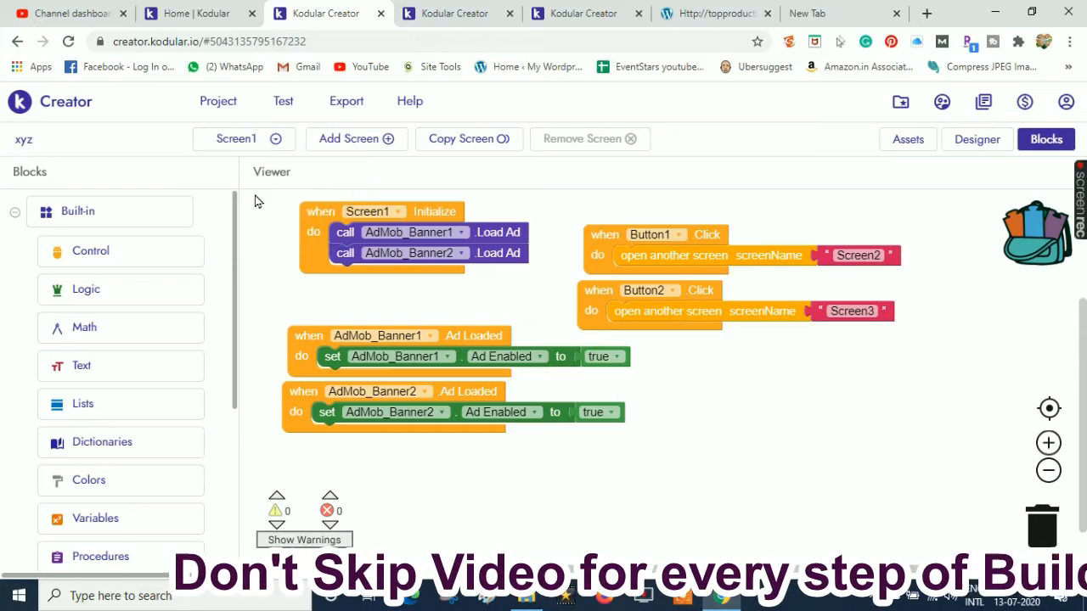
pyautogui.click(975, 141)
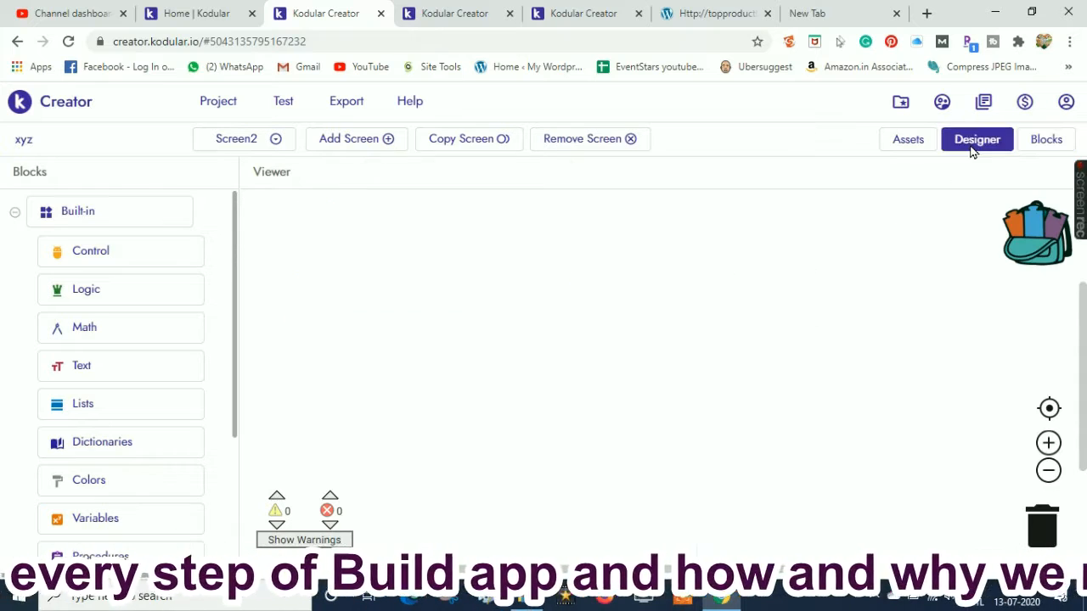
pyautogui.click(709, 257)
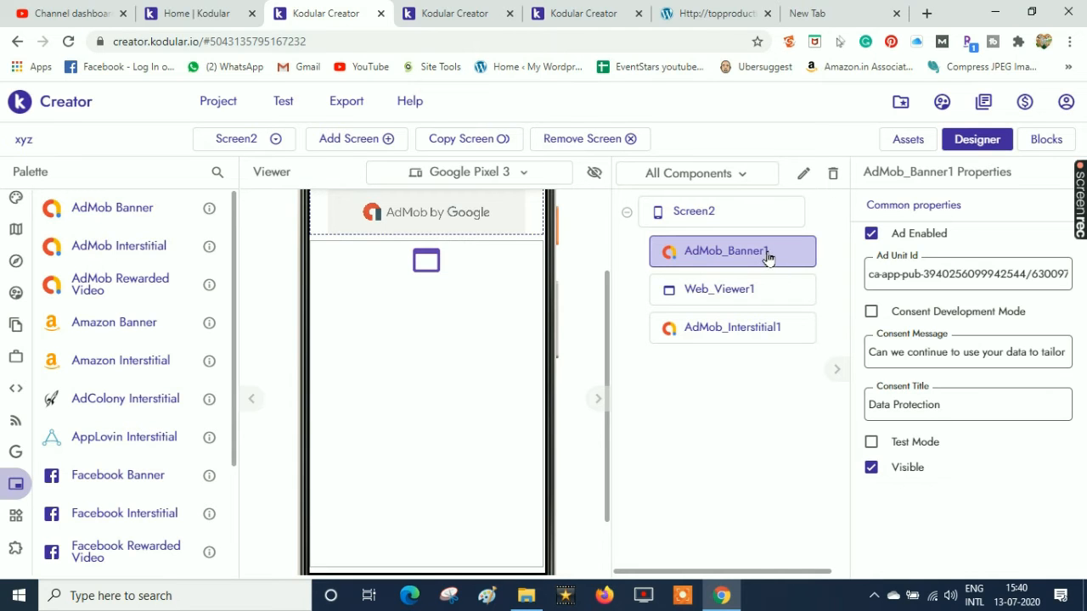
pyautogui.click(1054, 143)
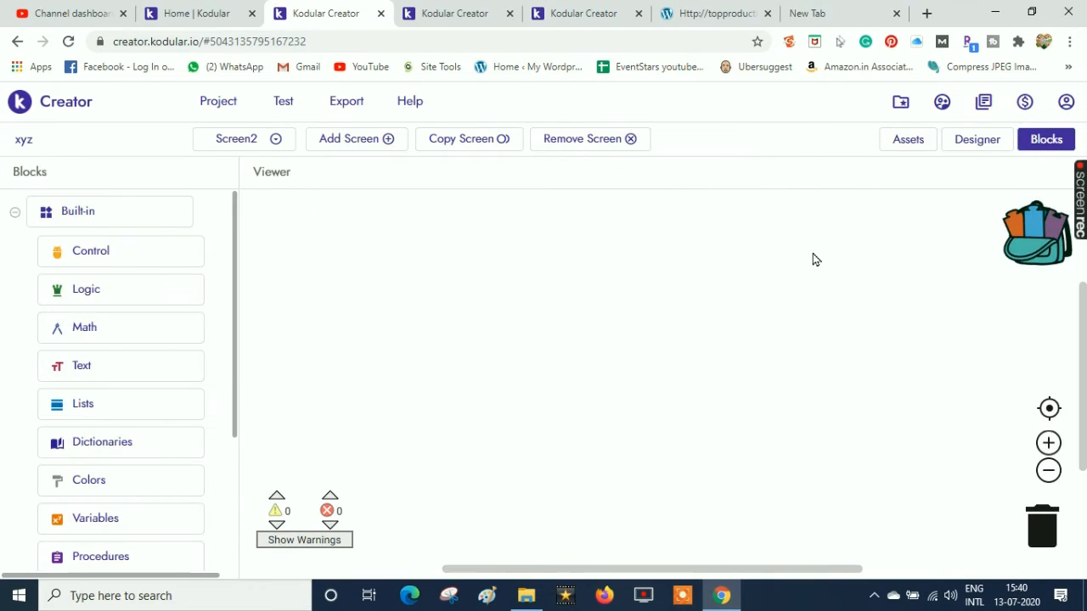
# - Add a Screen2 Initialize event and place an AdMob_Banner1 Load Ad call inside it
pyautogui.moveTo(235, 257); pyautogui.dragTo(229, 441)
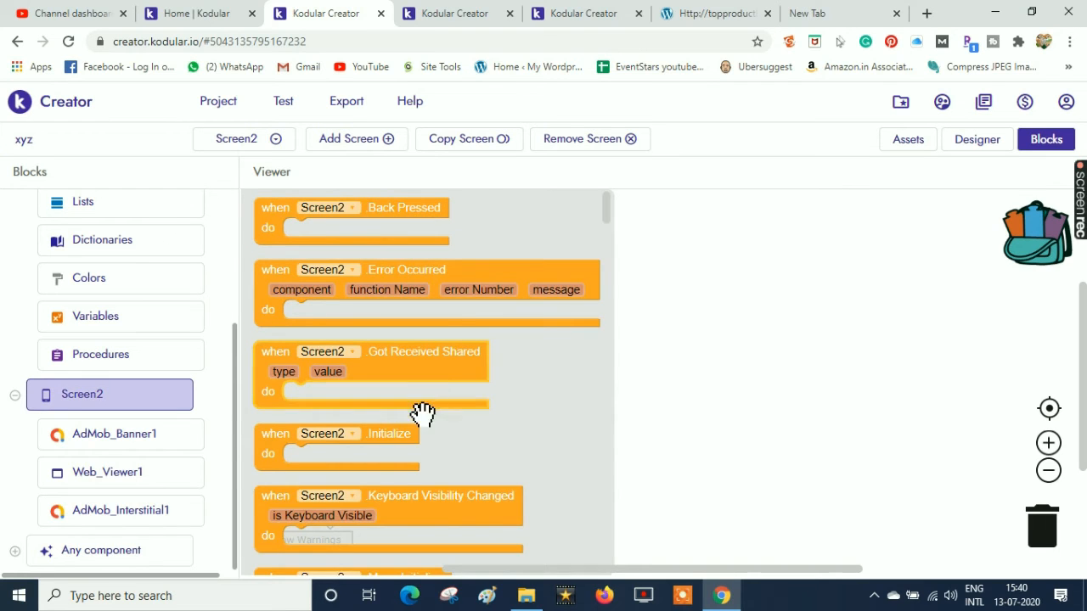
pyautogui.click(402, 433)
pyautogui.moveTo(400, 439); pyautogui.dragTo(461, 248)
pyautogui.click(166, 433)
pyautogui.moveTo(423, 558); pyautogui.dragTo(513, 263)
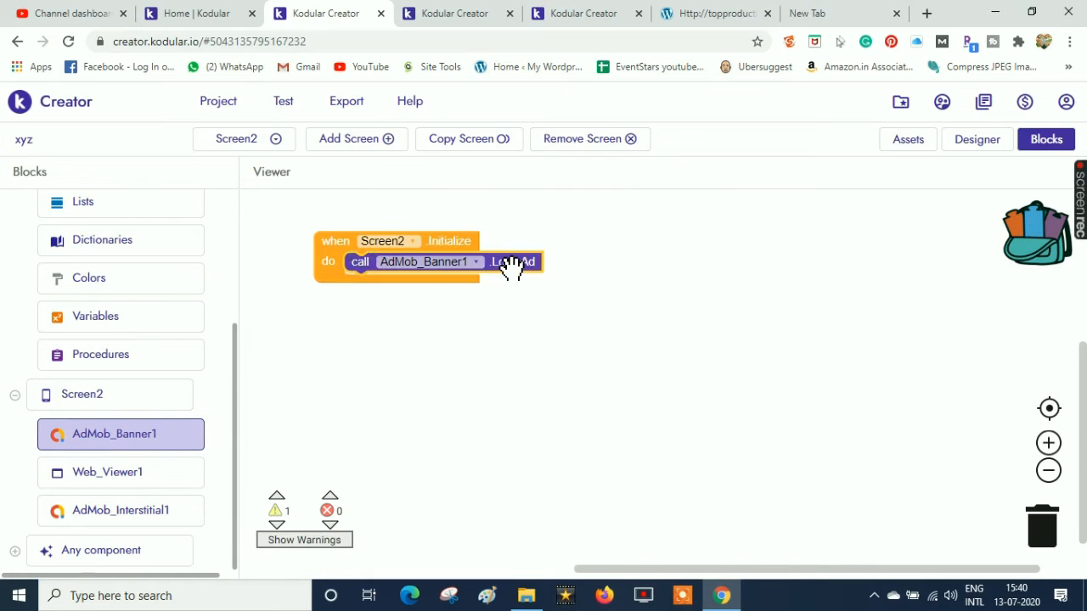
# - Add an AdMob_Interstitial1 Load Ad call below the banner call and move the Initialize event higher in the workspace
pyautogui.click(125, 513)
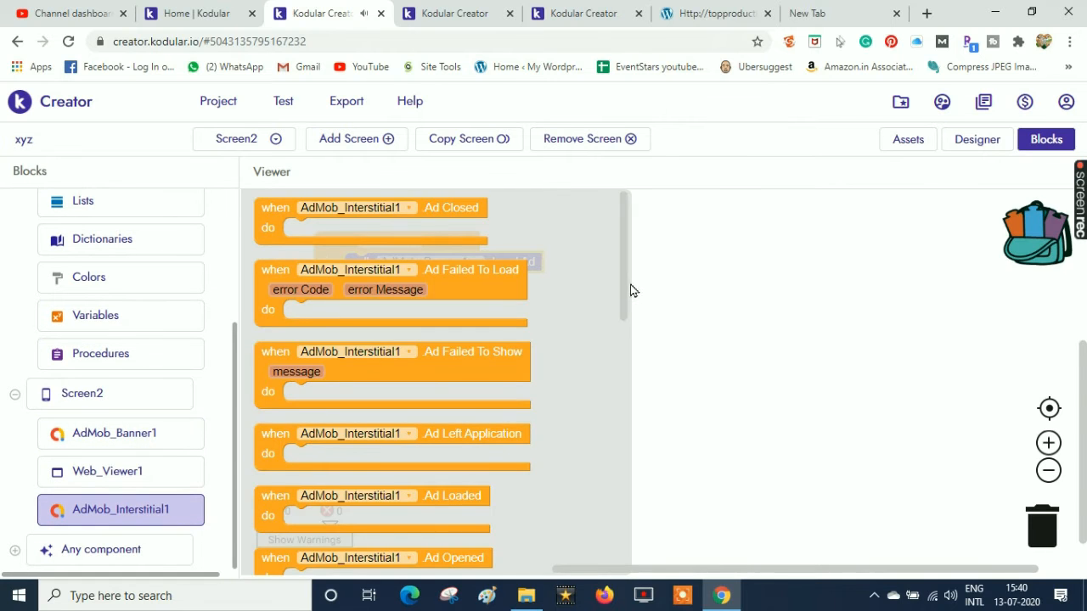
pyautogui.scroll(-4, 622, 357)
pyautogui.click(436, 344)
pyautogui.moveTo(436, 344); pyautogui.dragTo(516, 283)
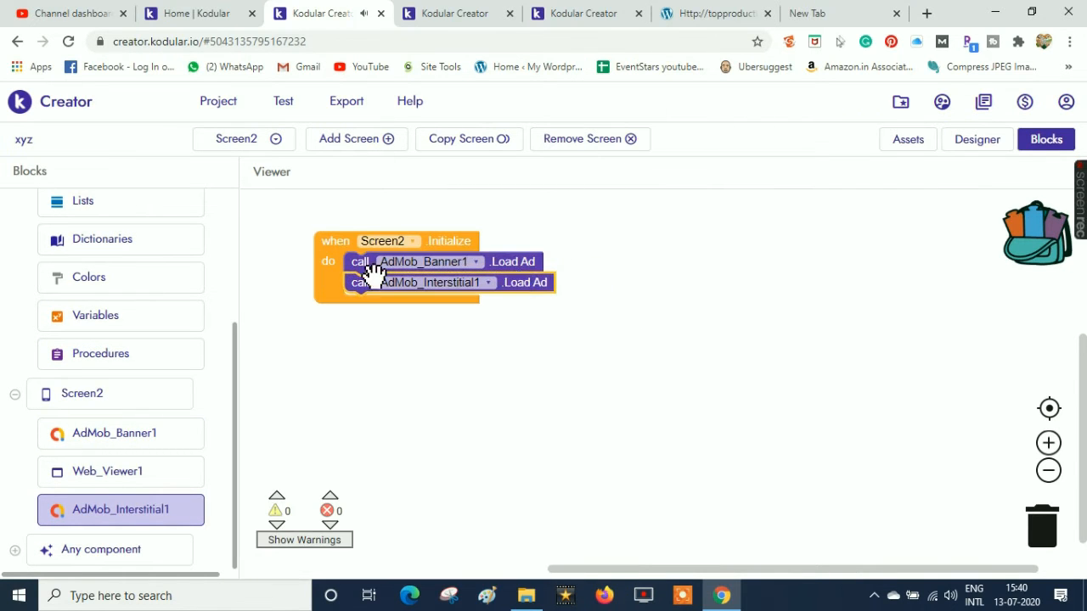
pyautogui.moveTo(335, 247); pyautogui.dragTo(322, 212)
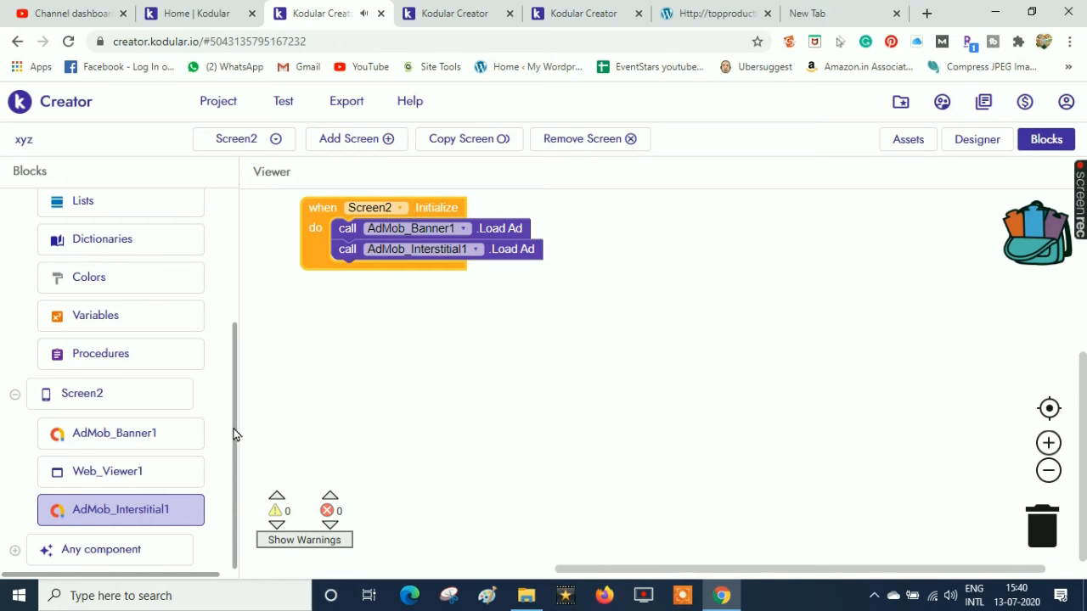
# - Add an AdMob_Banner1 Ad Loaded event below the Screen2 Initialize event
pyautogui.click(116, 437)
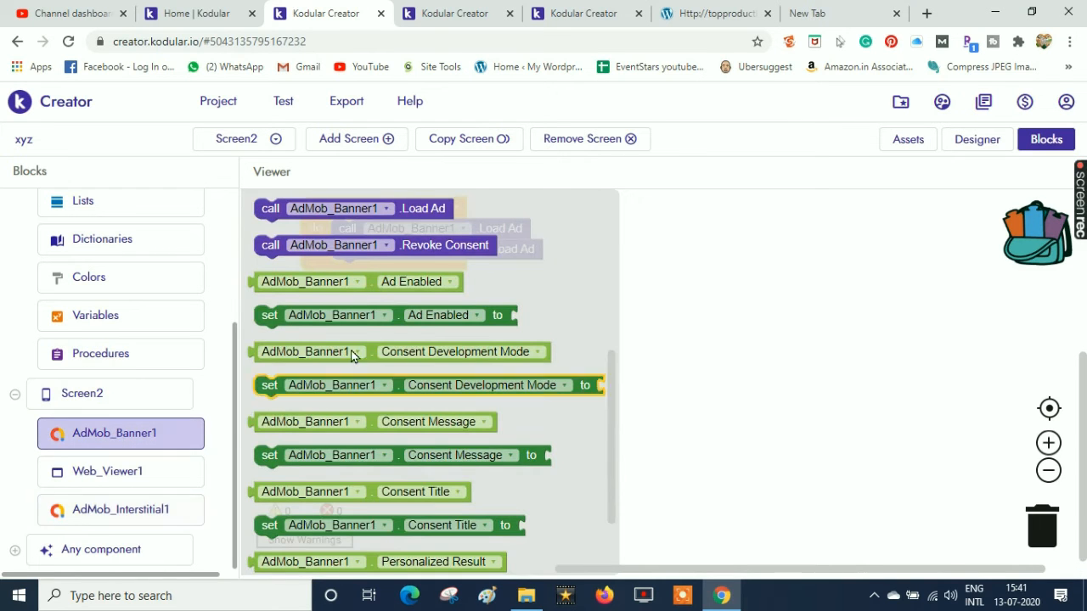
pyautogui.click(609, 313)
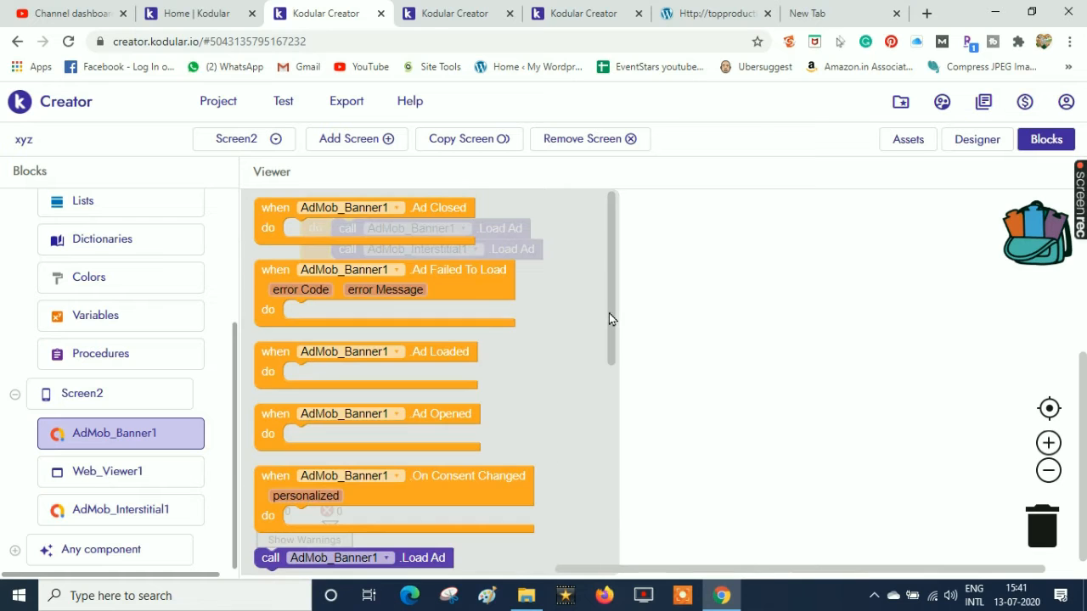
pyautogui.moveTo(450, 362); pyautogui.dragTo(496, 321)
# - Inside the AdMob_Banner1 Ad Loaded event, set AdMob_Banner1's Ad Enabled to true
pyautogui.click(158, 437)
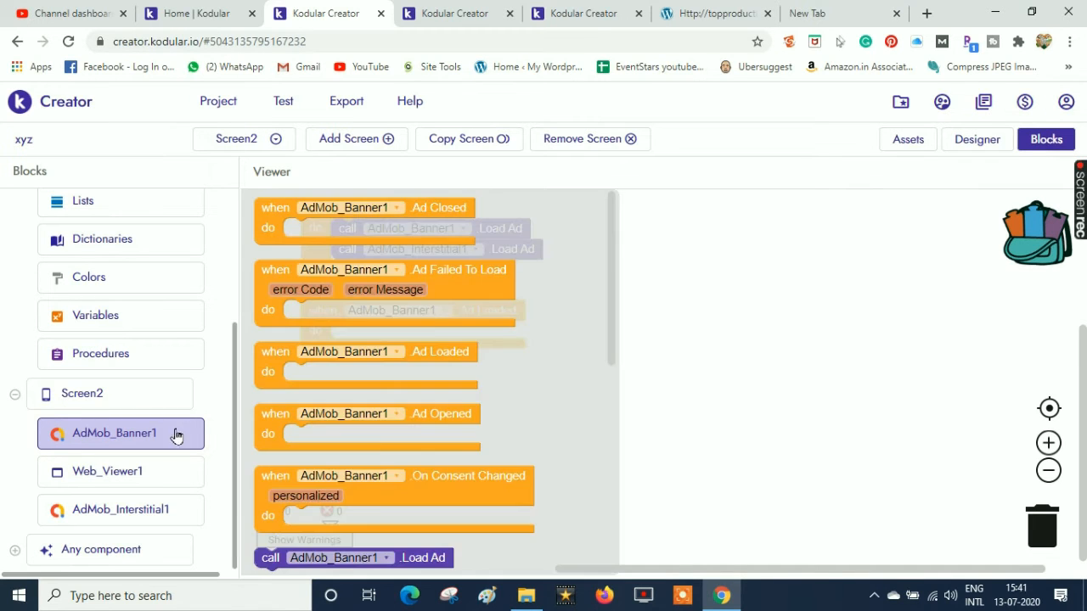
pyautogui.moveTo(610, 309); pyautogui.dragTo(612, 441)
pyautogui.moveTo(517, 390); pyautogui.dragTo(605, 337)
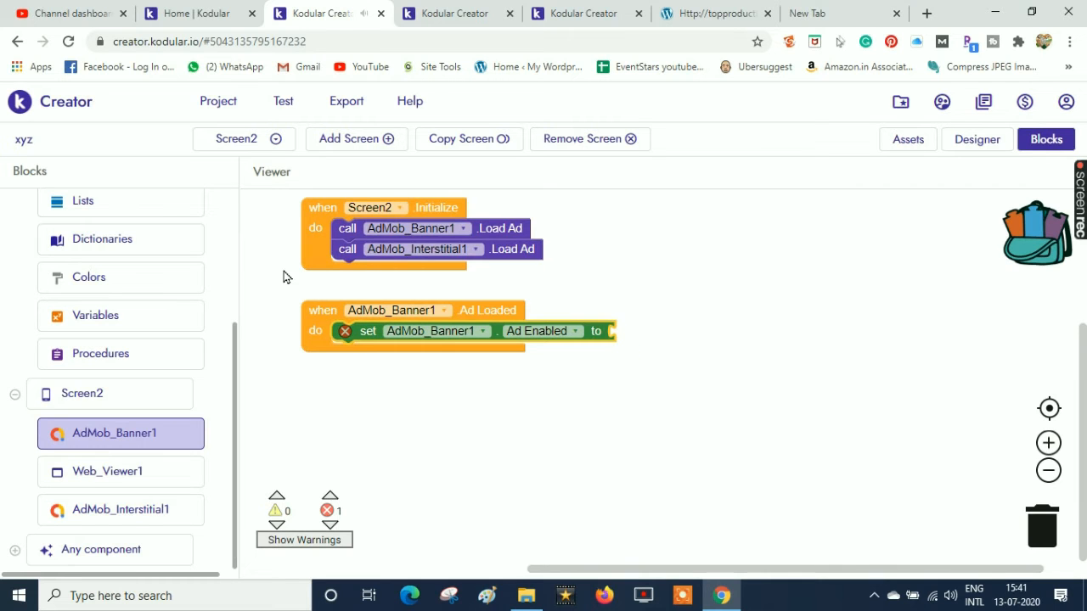
pyautogui.scroll(3, 236, 256)
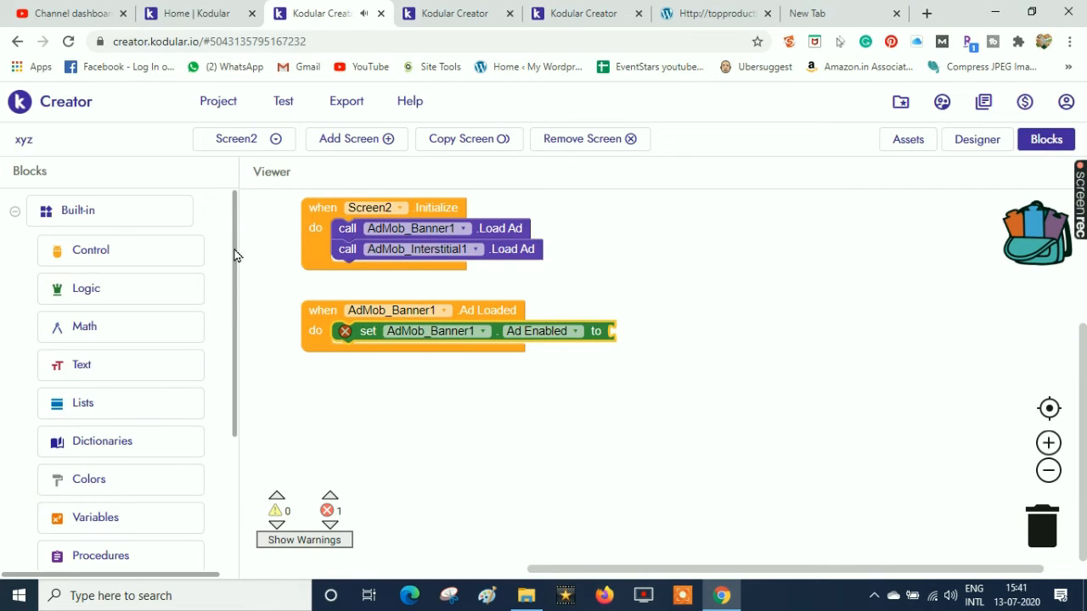
pyautogui.click(95, 290)
pyautogui.moveTo(263, 209)
pyautogui.mouseDown()
pyautogui.moveTo(483, 235)
pyautogui.moveTo(621, 337)
pyautogui.mouseUp()
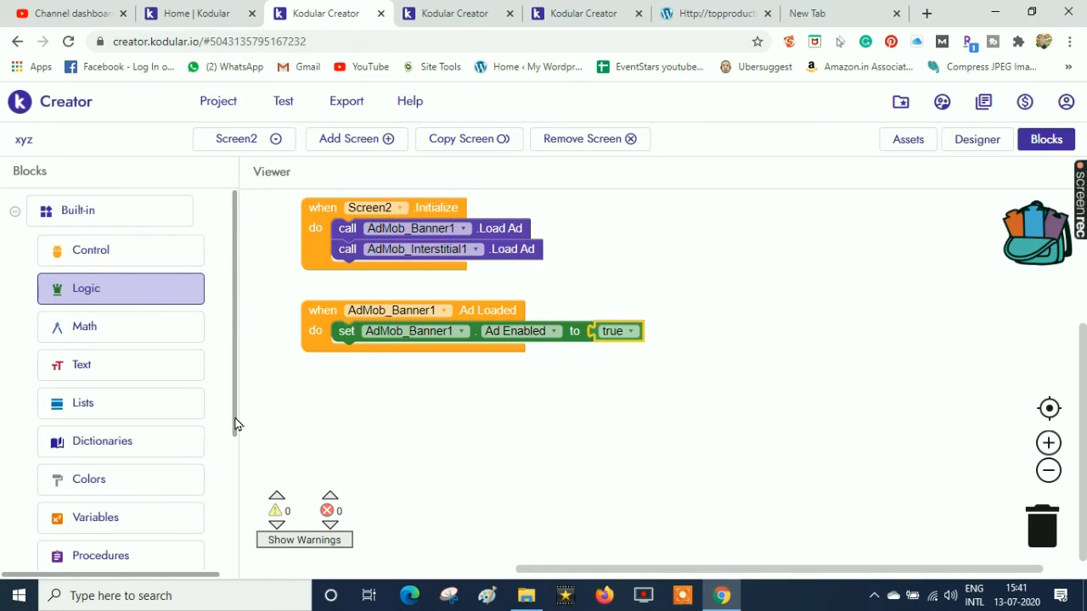
# - Add an AdMob_Interstitial1 Ad Loaded event that calls AdMob_Interstitial1 Show Interstitial Ad
pyautogui.moveTo(235, 411); pyautogui.dragTo(213, 552)
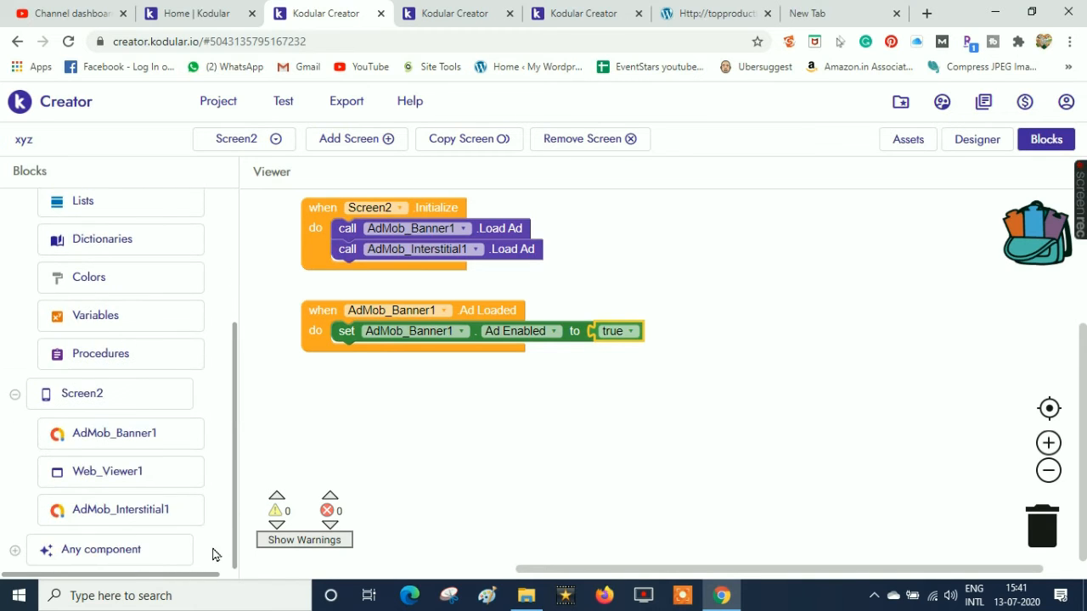
pyautogui.click(146, 515)
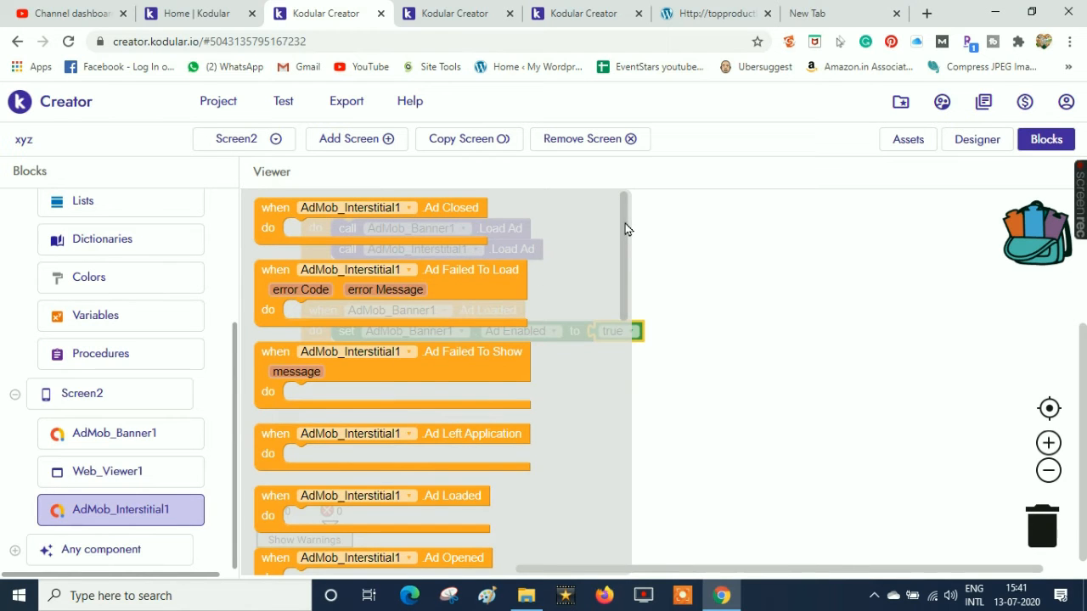
pyautogui.moveTo(625, 229); pyautogui.dragTo(623, 281)
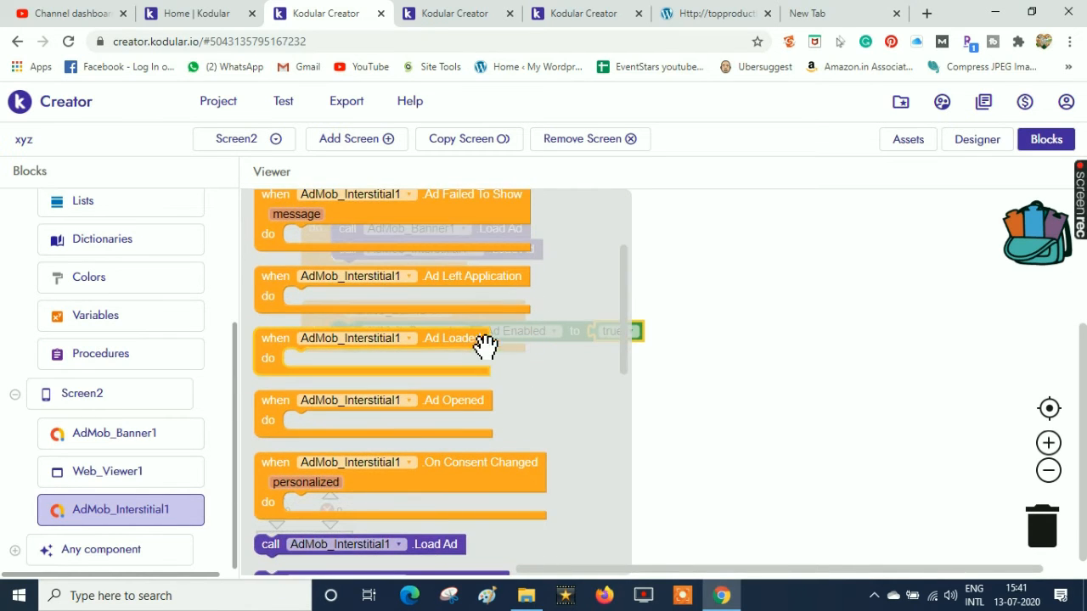
pyautogui.moveTo(469, 343); pyautogui.dragTo(511, 396)
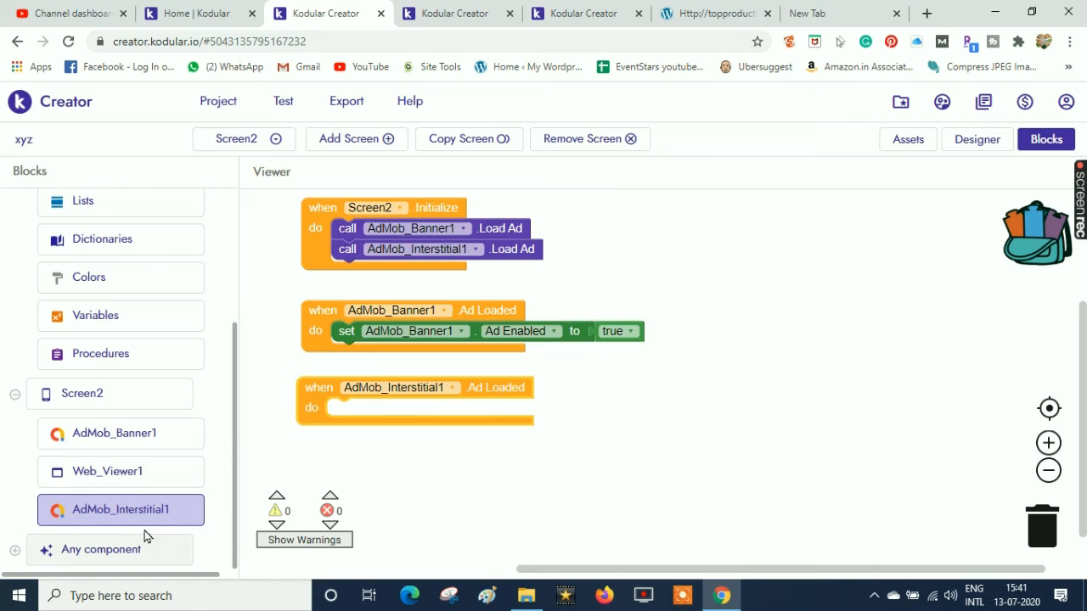
pyautogui.click(134, 515)
pyautogui.moveTo(621, 325); pyautogui.dragTo(630, 413)
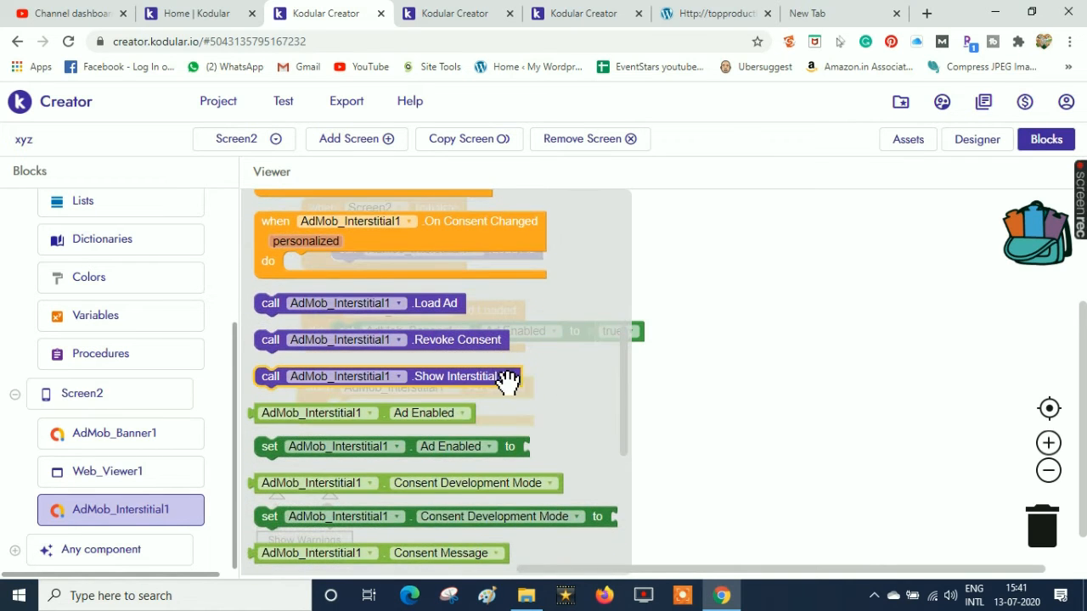
pyautogui.moveTo(504, 379); pyautogui.dragTo(578, 405)
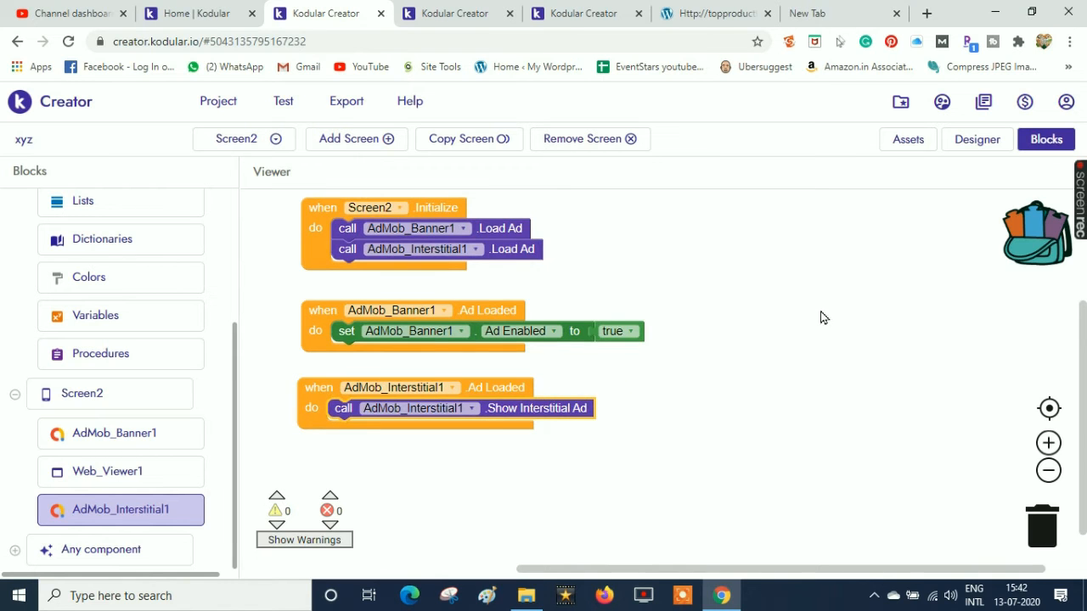
# - In the Designer, add a Clock sensor to Screen2 and set its Timer Interval to 3000
pyautogui.click(969, 146)
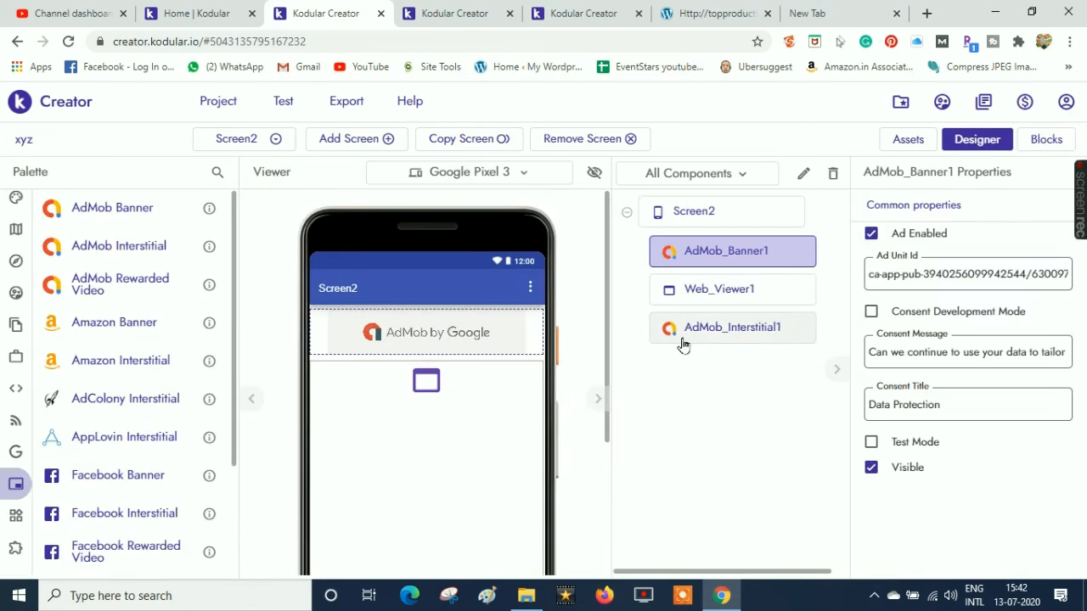
pyautogui.click(20, 204)
pyautogui.click(26, 259)
pyautogui.moveTo(87, 284); pyautogui.dragTo(476, 480)
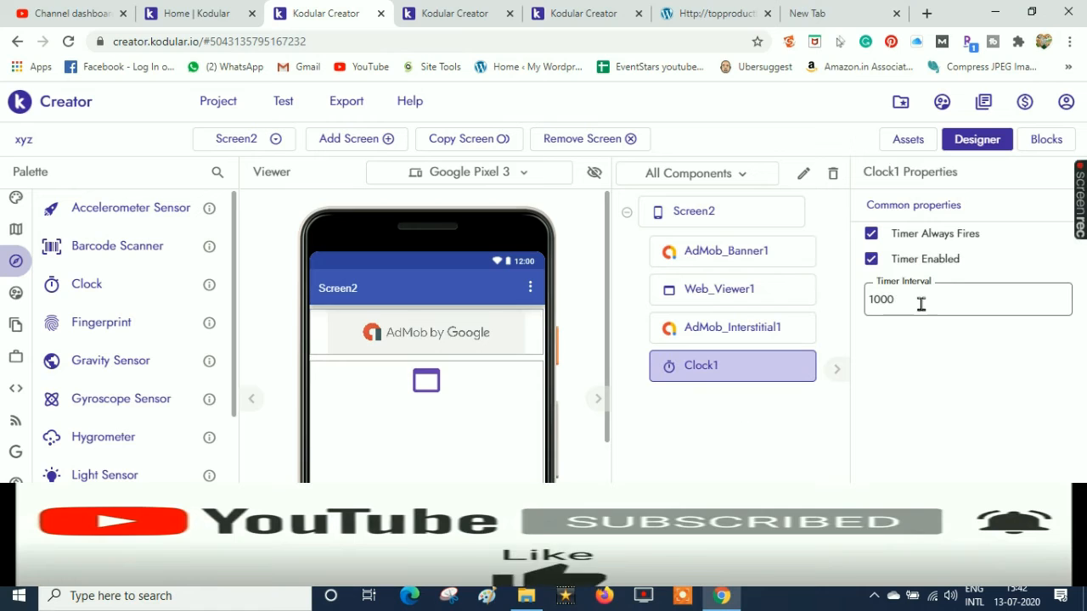
pyautogui.moveTo(927, 299); pyautogui.dragTo(856, 309)
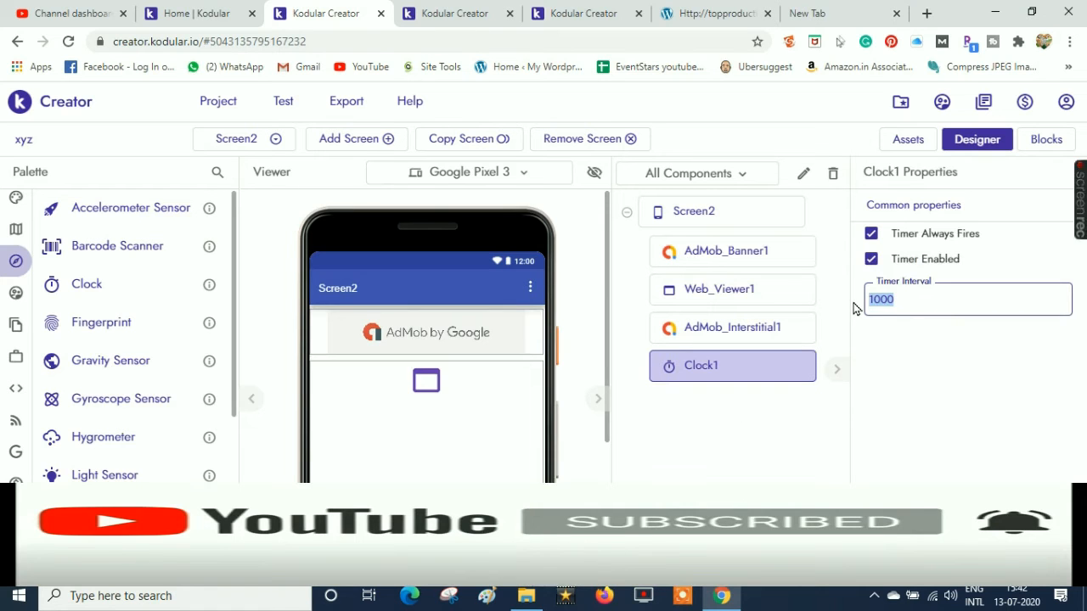
pyautogui.write('30')
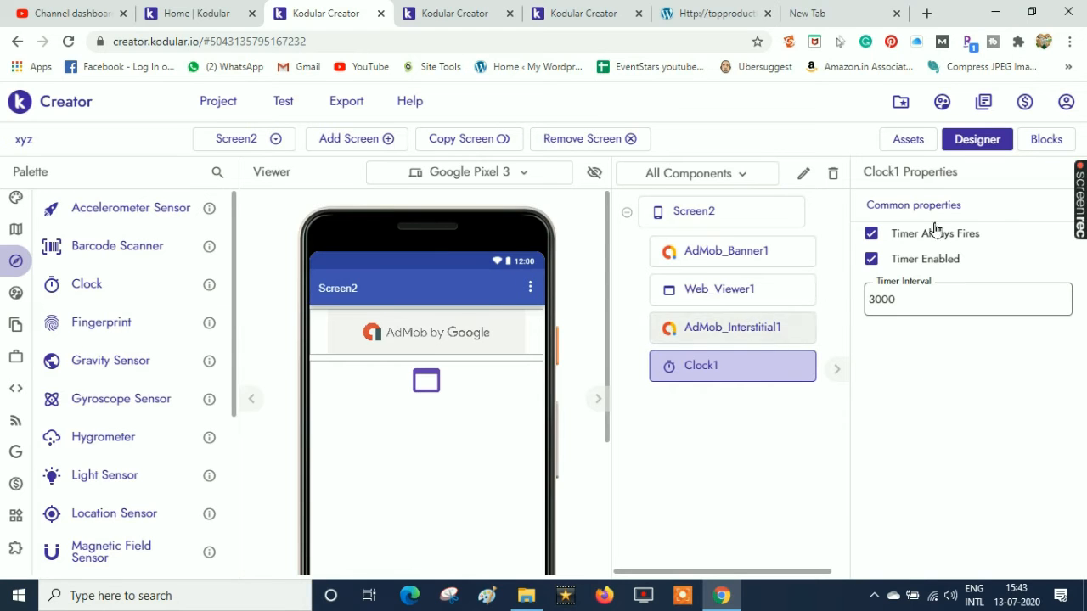
# - Back in the blocks editor, insert a Web_Viewer1 Go To URL call between the two Load Ad calls of Screen2 Initialize
pyautogui.click(1036, 146)
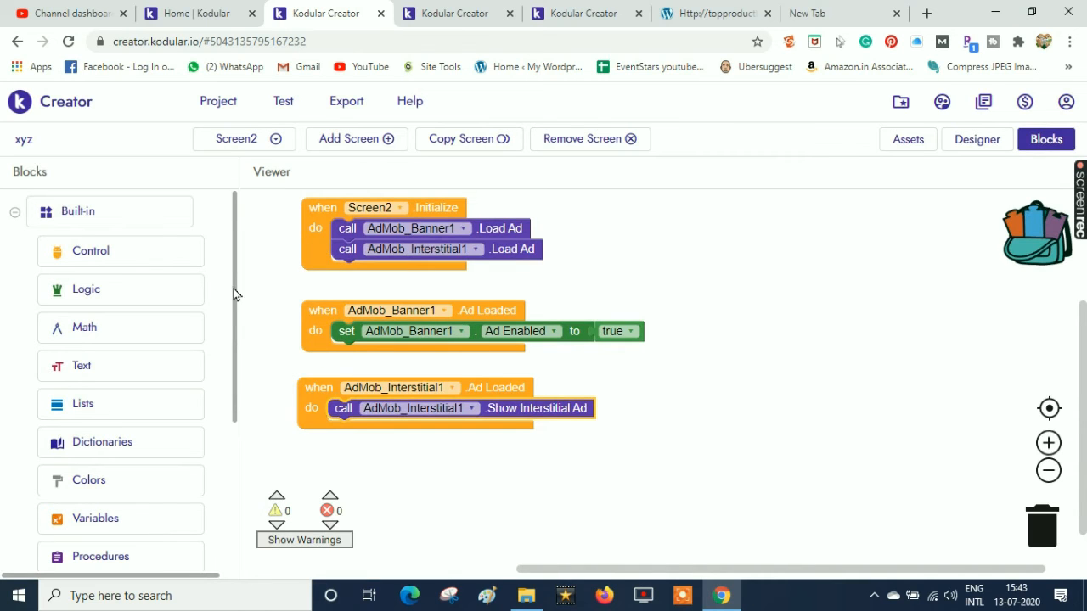
pyautogui.scroll(-3, 238, 293)
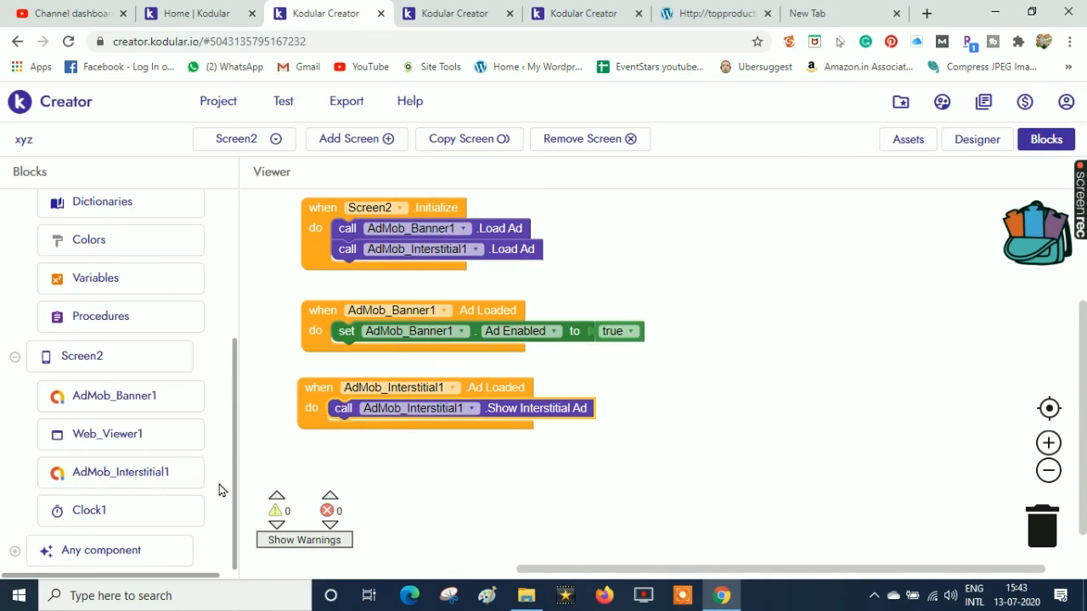
pyautogui.click(113, 436)
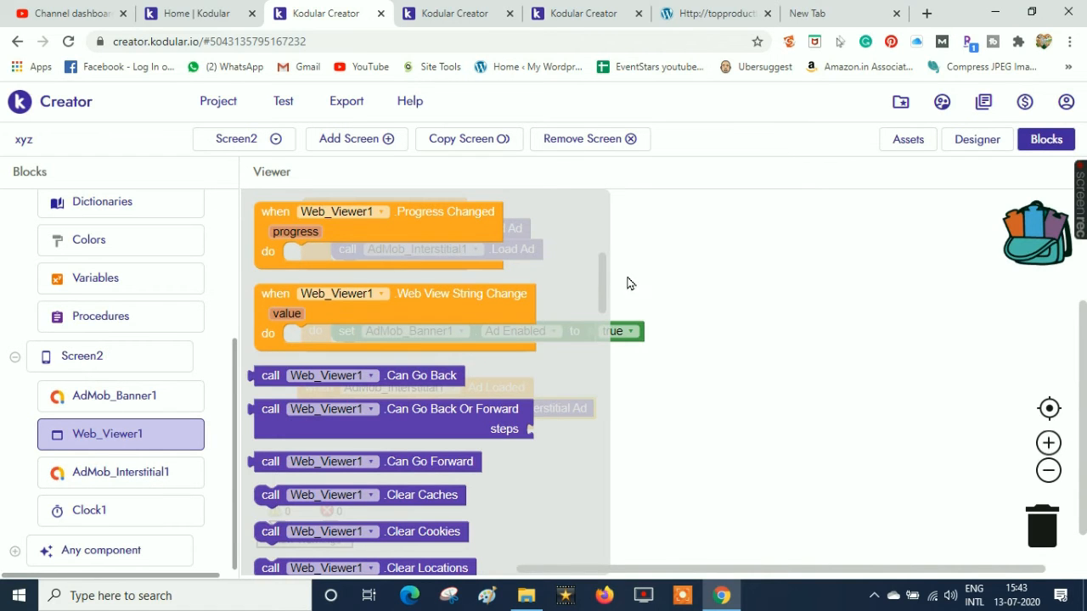
pyautogui.moveTo(603, 283); pyautogui.dragTo(594, 357)
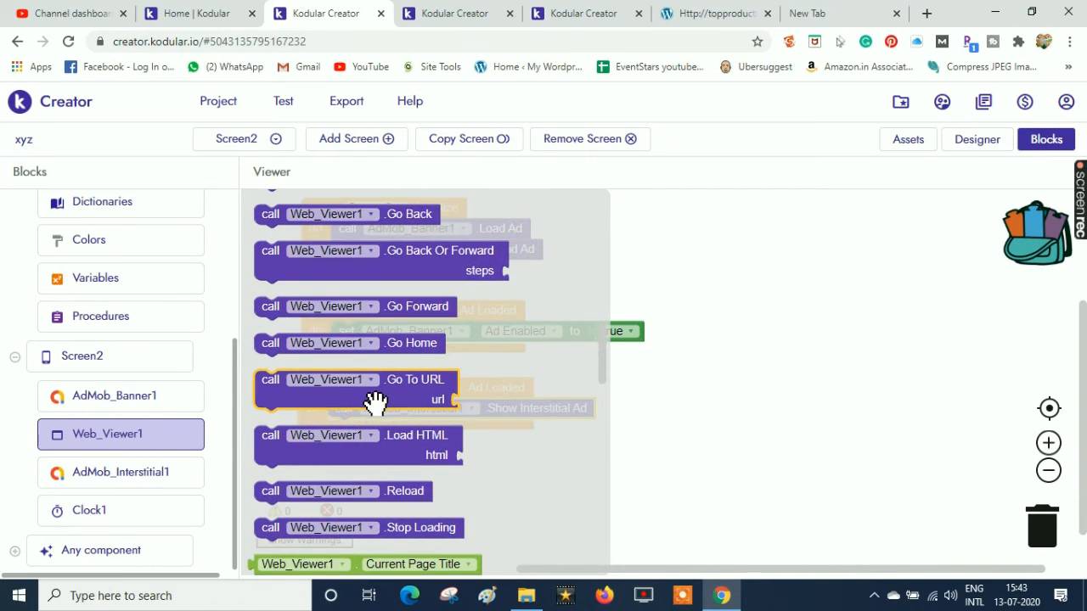
pyautogui.click(402, 402)
pyautogui.moveTo(402, 401); pyautogui.dragTo(502, 272)
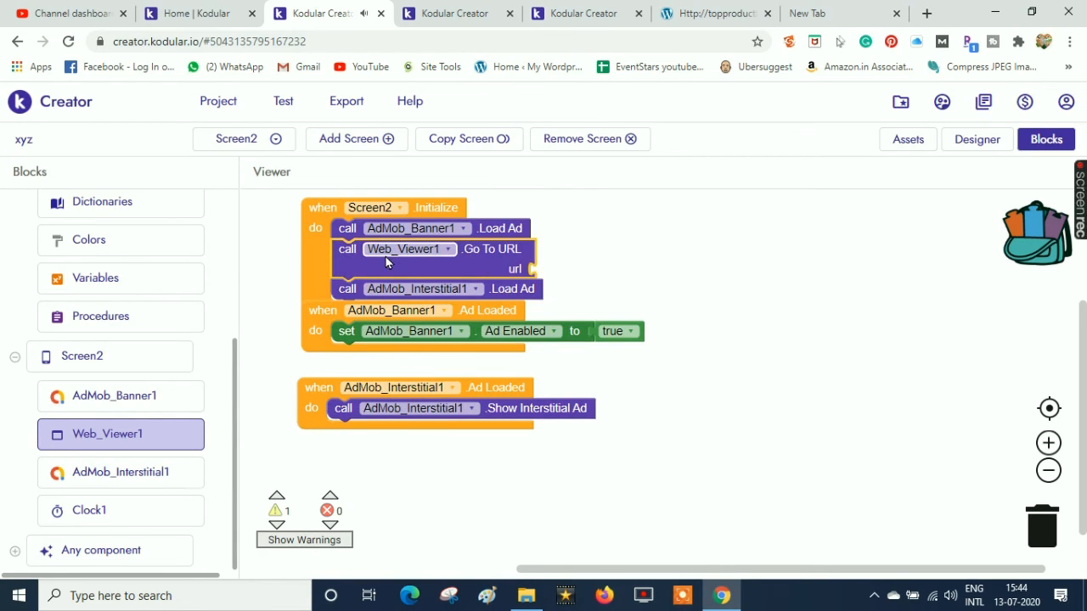
# - Move the Screen2 Initialize event to free workspace beside the AdMob_Banner1 Ad Loaded event, so they do not overlap
pyautogui.click(316, 217)
pyautogui.moveTo(315, 217); pyautogui.dragTo(668, 231)
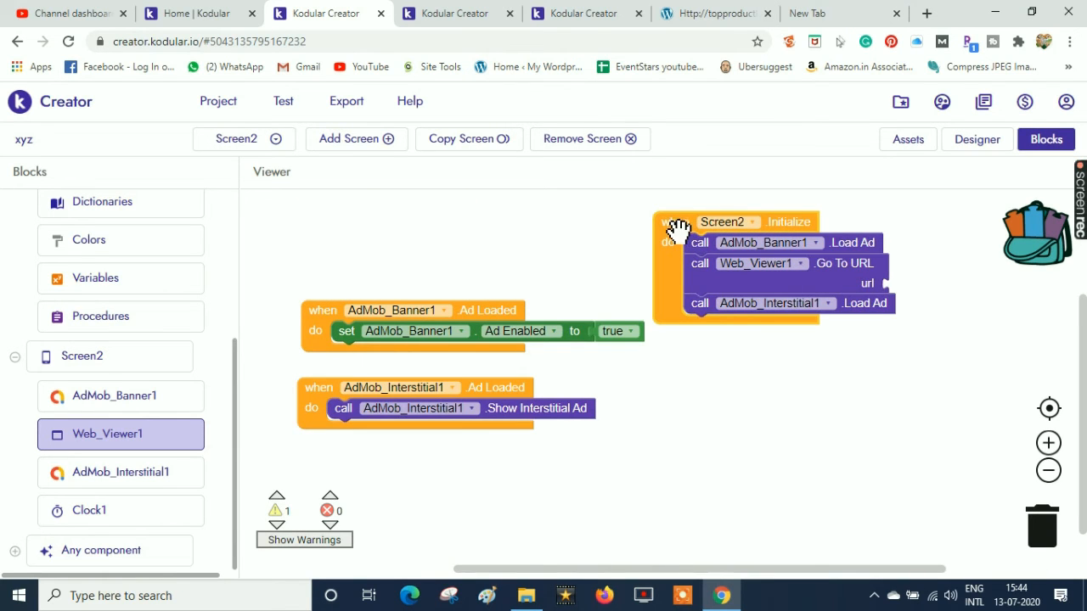
pyautogui.moveTo(665, 220); pyautogui.dragTo(636, 204)
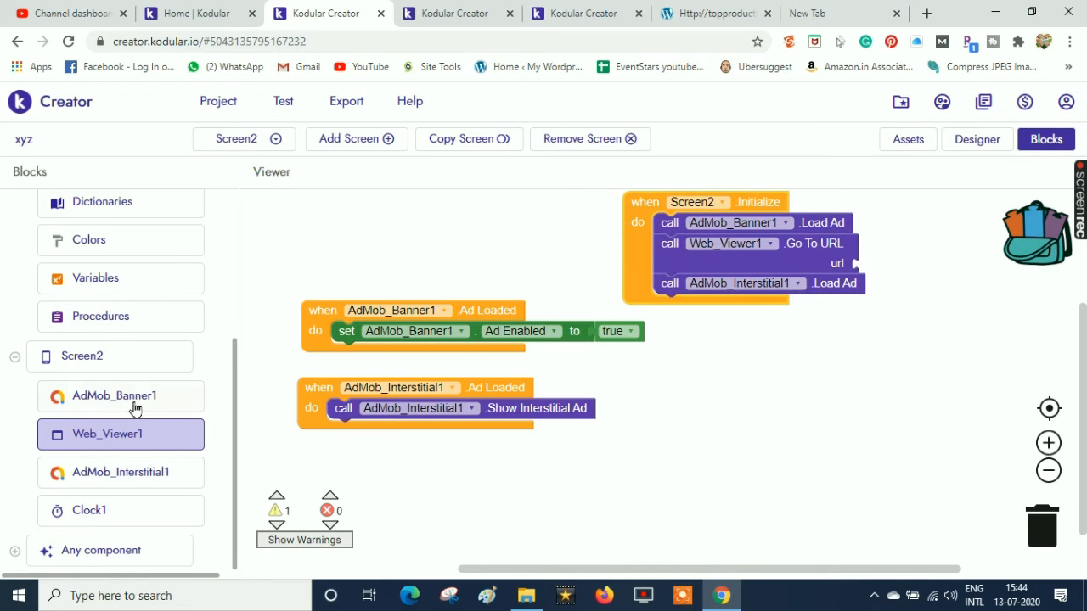
# - Plug a Web_Viewer1 Home Url getter into the url input of the Go To URL call and reposition the Screen2 Initialize event
pyautogui.scroll(-3, 367, 402)
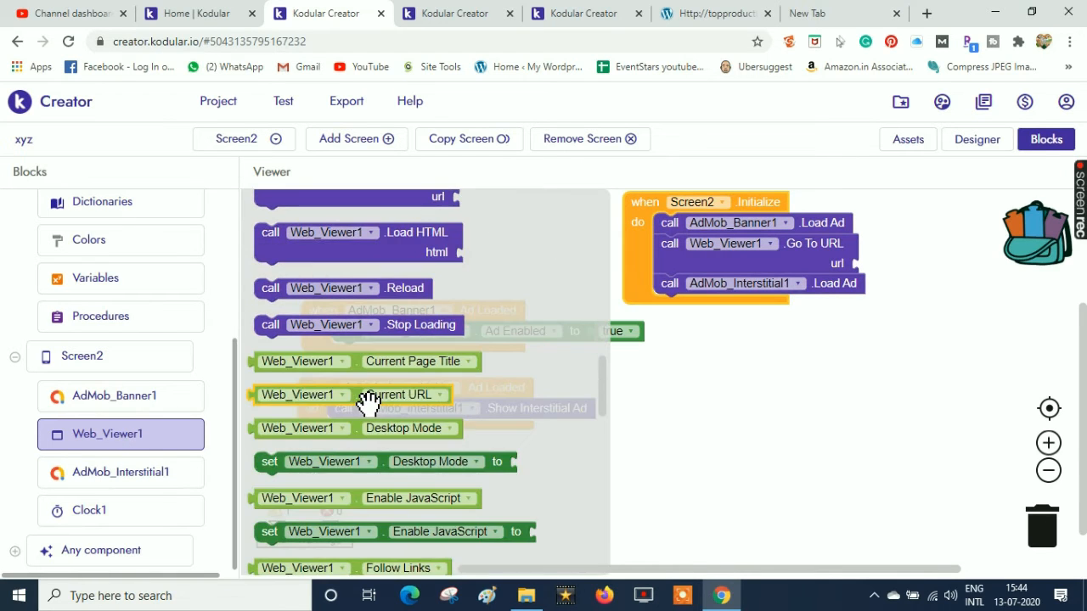
pyautogui.moveTo(366, 402); pyautogui.dragTo(974, 273)
pyautogui.moveTo(650, 214); pyautogui.dragTo(510, 195)
pyautogui.click(907, 248)
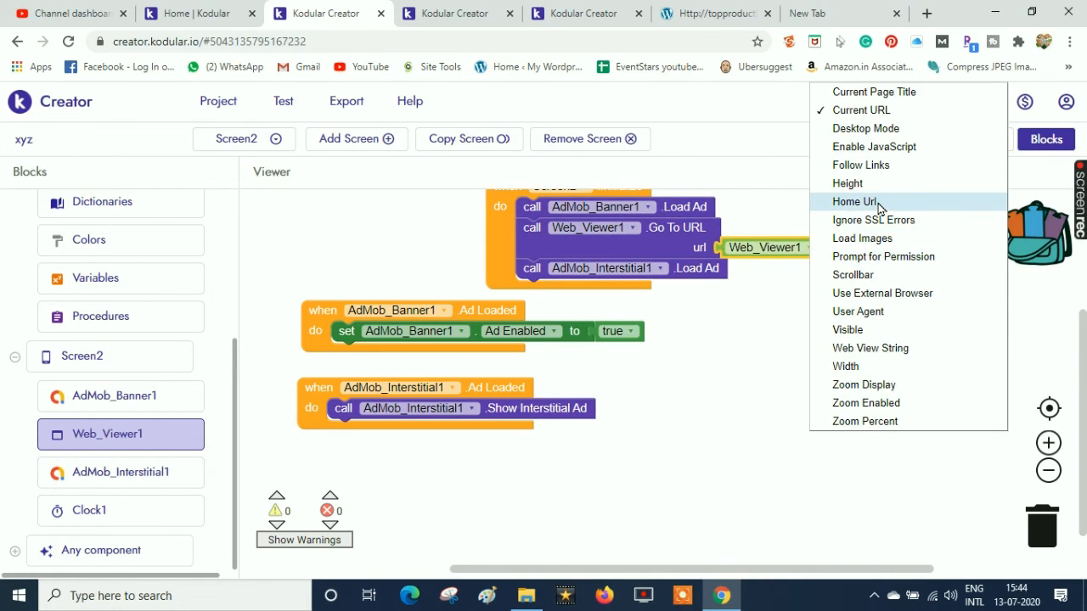
pyautogui.click(879, 209)
pyautogui.moveTo(500, 206); pyautogui.dragTo(550, 231)
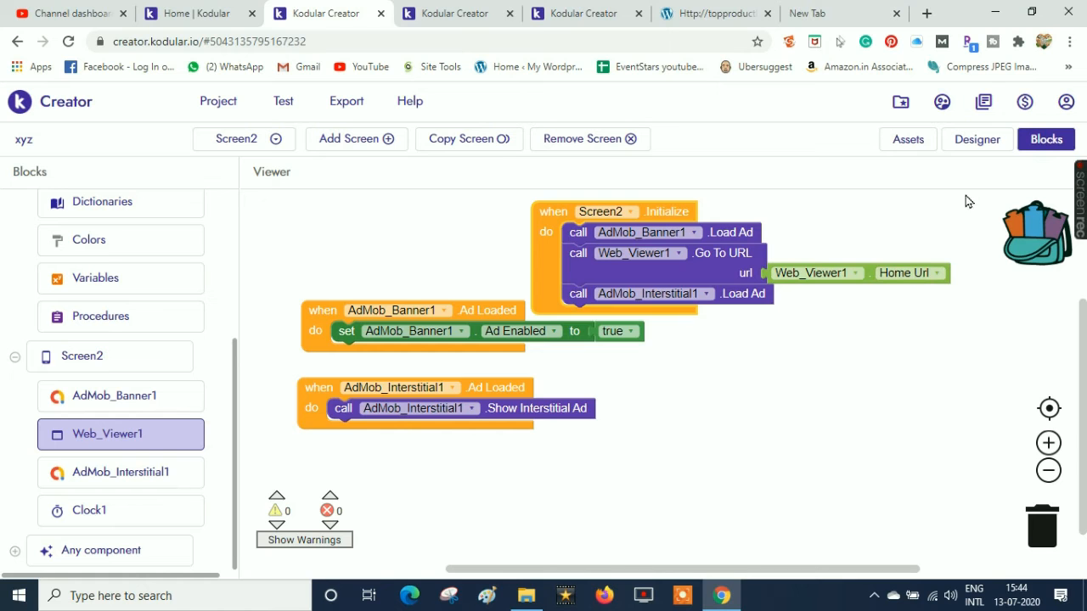
# - Check the Home Url property of Screen2's Web_Viewer1 in the Designer and return to the blocks editor
pyautogui.click(976, 140)
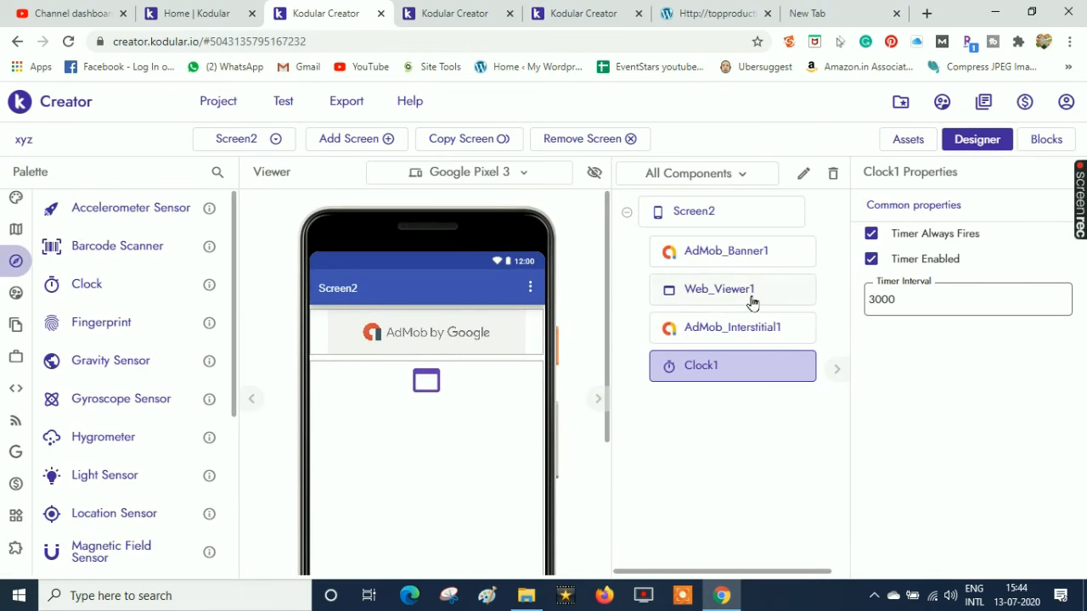
pyautogui.click(732, 291)
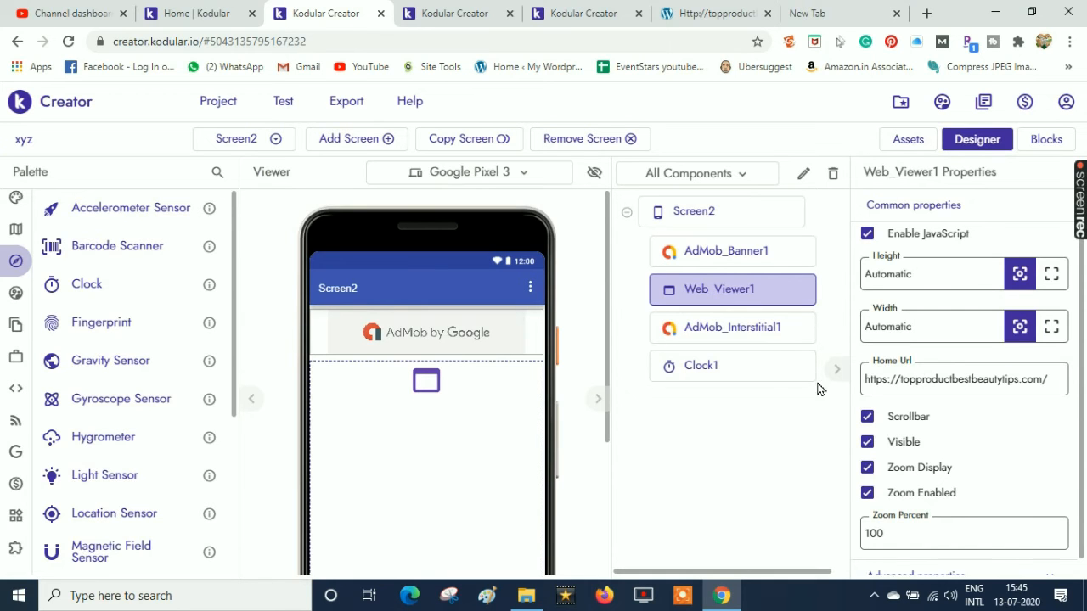
pyautogui.click(1043, 139)
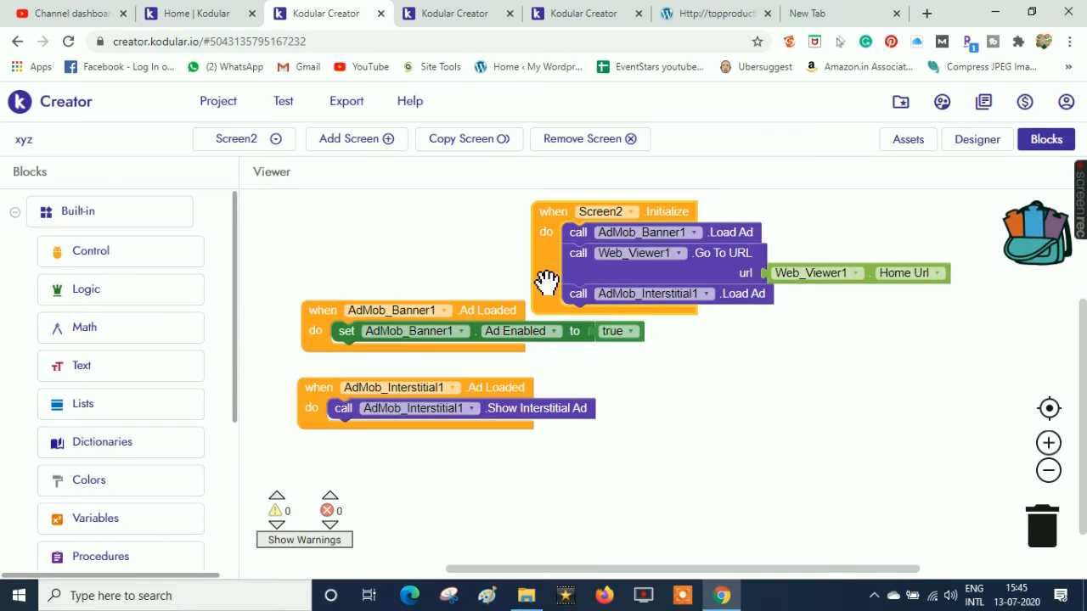
# - Insert a block setting Clock1 Timer Enabled to true between the AdMob_Banner1 Load Ad and Web_Viewer1 Go To URL calls of Screen2 Initialize
pyautogui.moveTo(232, 349); pyautogui.dragTo(222, 487)
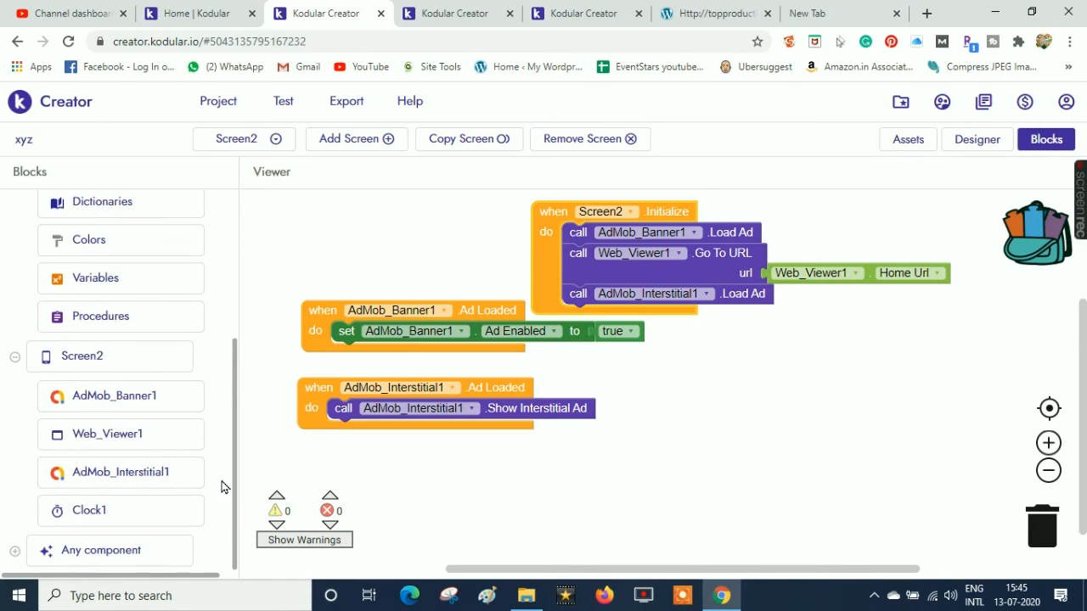
pyautogui.click(93, 510)
pyautogui.moveTo(629, 338); pyautogui.dragTo(631, 538)
pyautogui.click(282, 467)
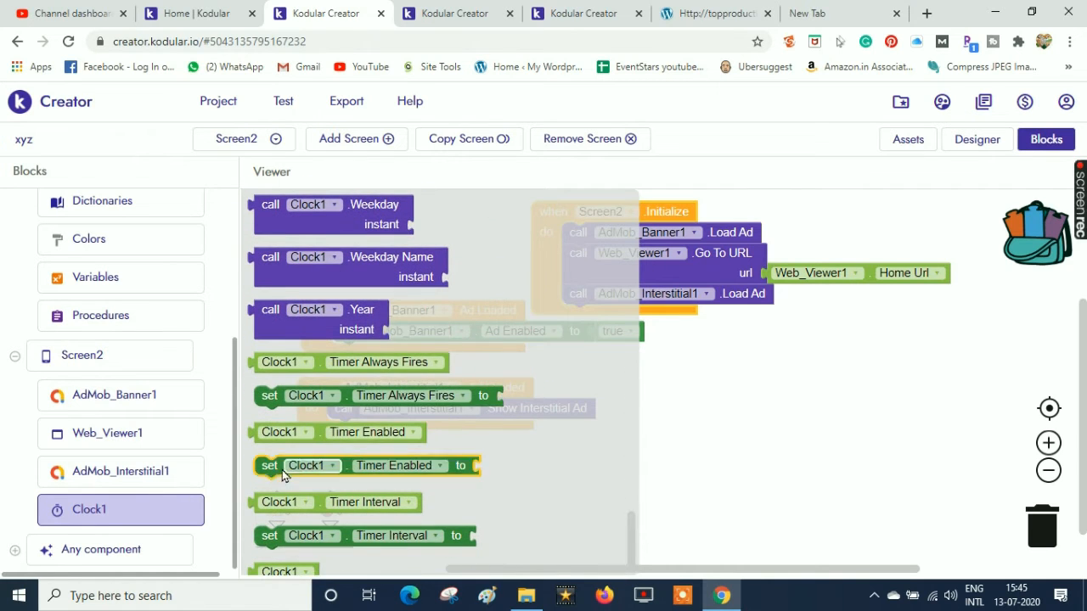
pyautogui.moveTo(271, 468); pyautogui.dragTo(600, 262)
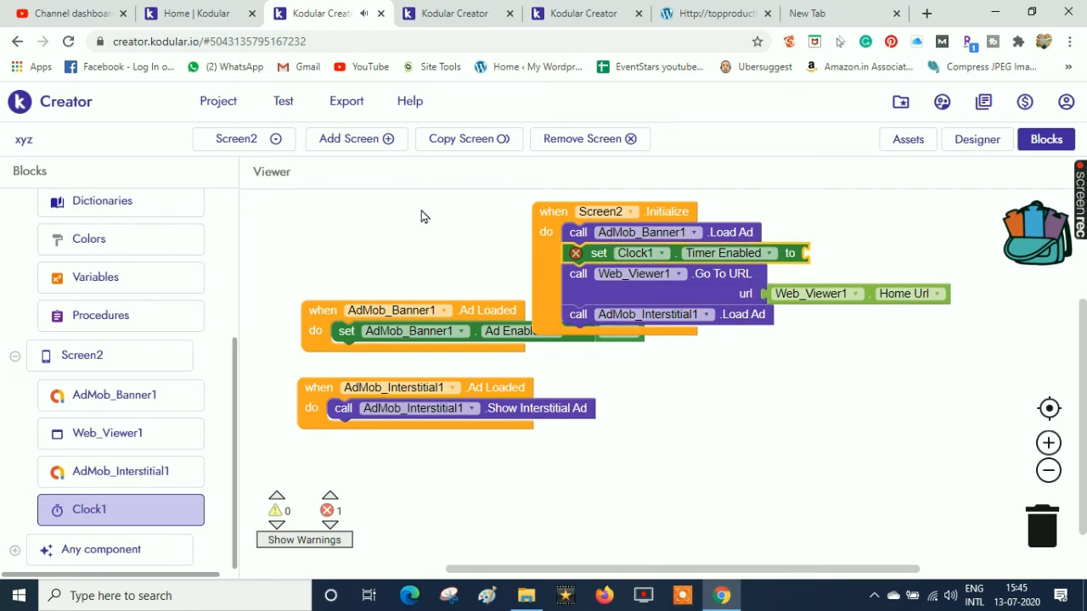
pyautogui.scroll(3, 237, 253)
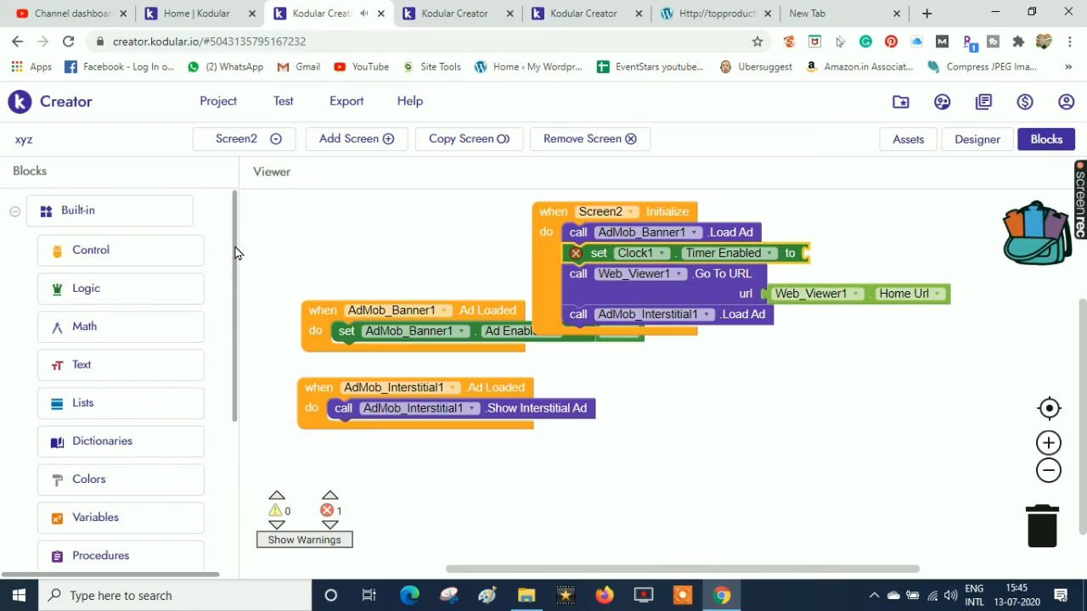
pyautogui.click(116, 292)
pyautogui.moveTo(262, 209); pyautogui.dragTo(826, 264)
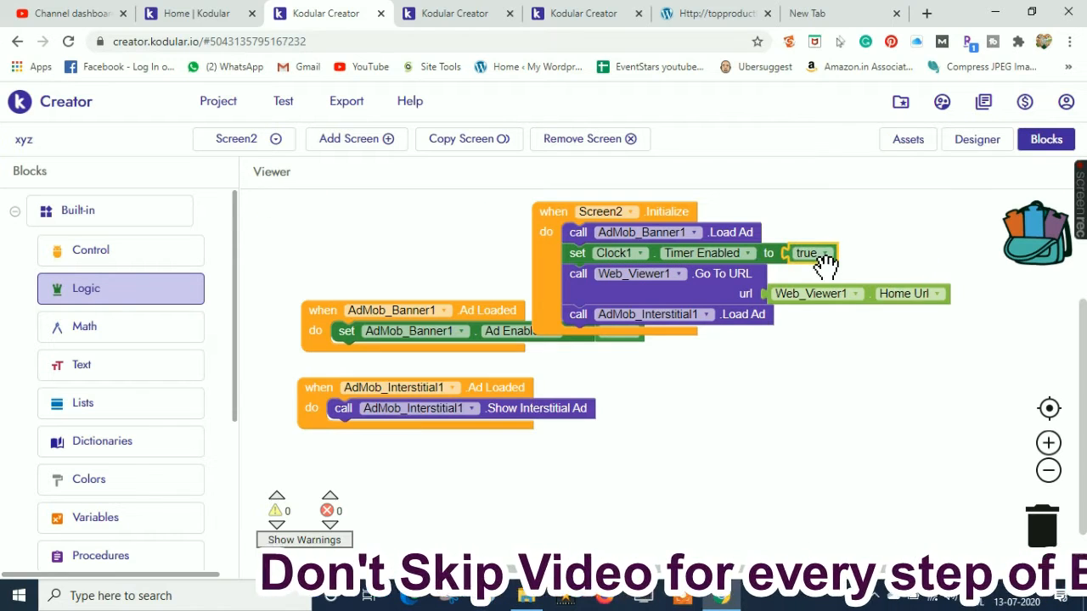
# - Rearrange the Screen2 Initialize, AdMob_Banner1 Ad Loaded and AdMob_Interstitial1 Ad Loaded events one below another without overlap
pyautogui.moveTo(320, 322); pyautogui.dragTo(310, 347)
pyautogui.moveTo(529, 256); pyautogui.dragTo(354, 244)
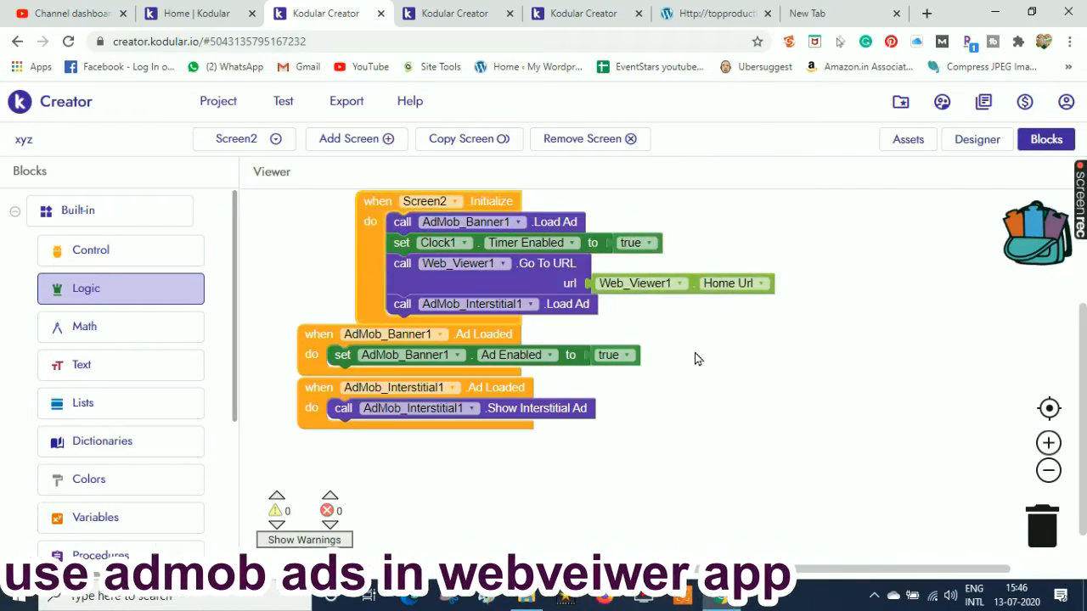
pyautogui.moveTo(311, 400); pyautogui.dragTo(306, 431)
pyautogui.moveTo(317, 351); pyautogui.dragTo(312, 368)
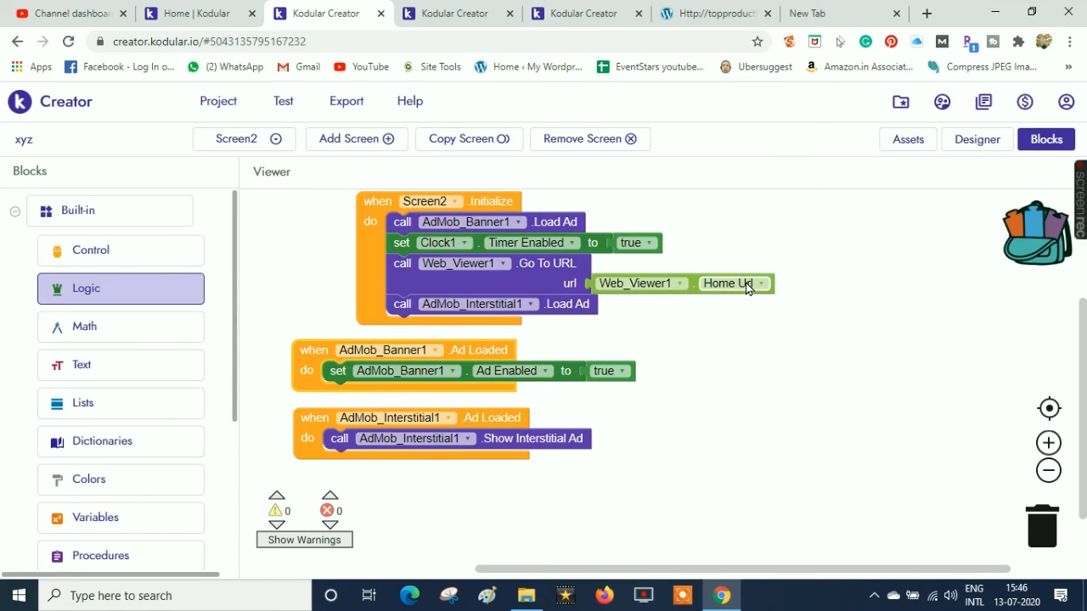
# - In the Designer, open Screen3 and delete it from the project, entering Screen3 as the confirmation text
pyautogui.click(968, 145)
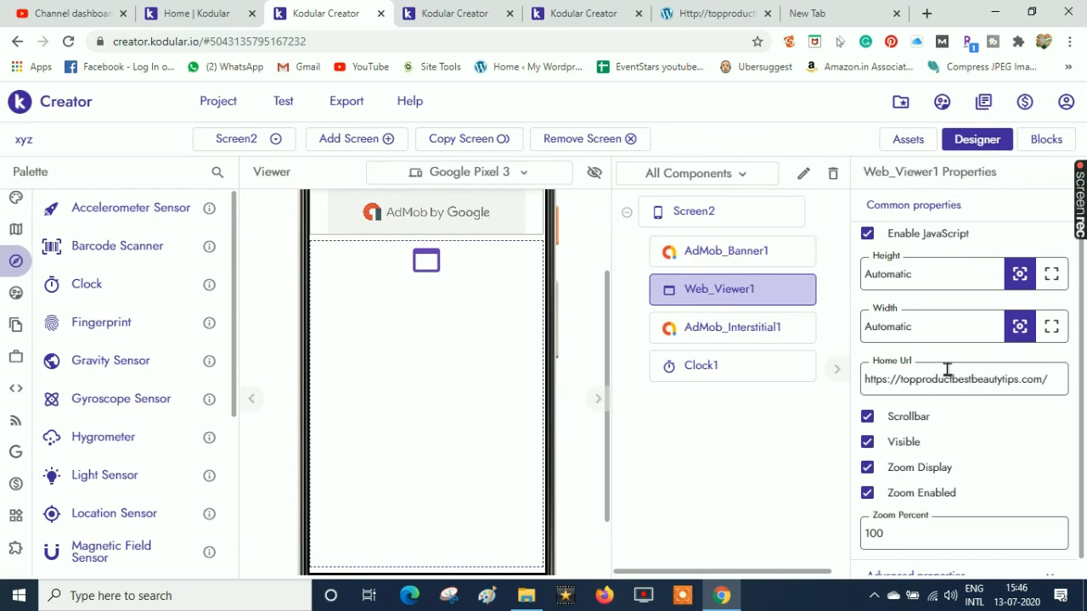
pyautogui.click(709, 375)
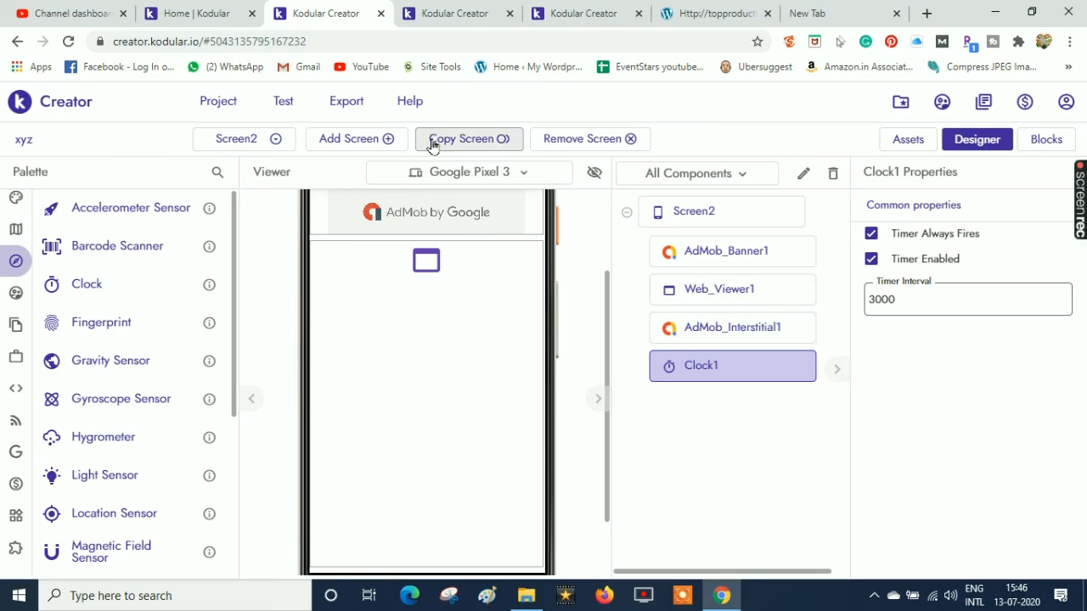
pyautogui.click(274, 140)
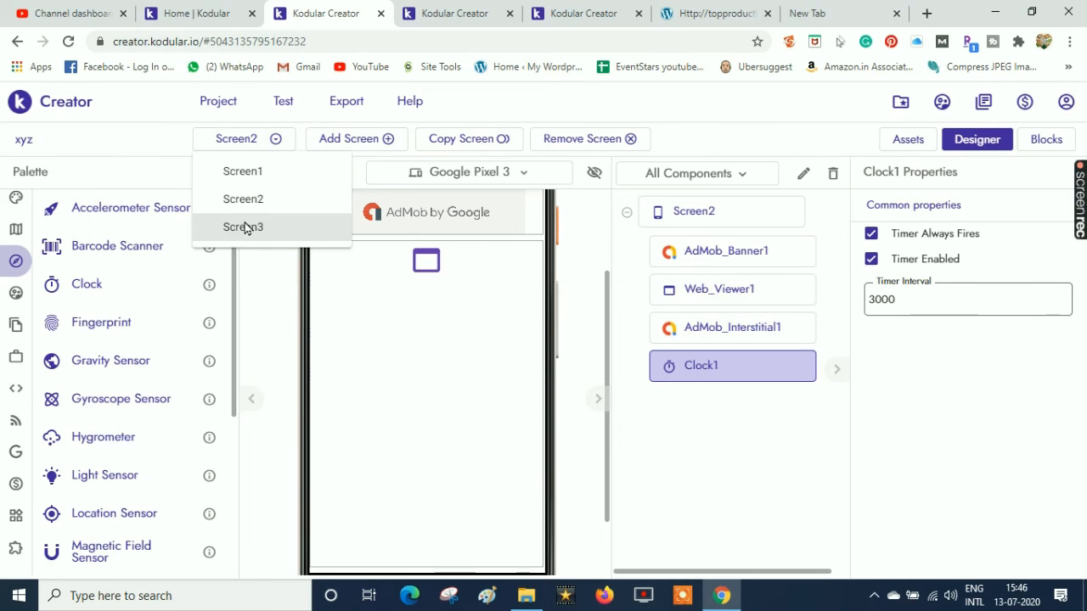
pyautogui.click(246, 227)
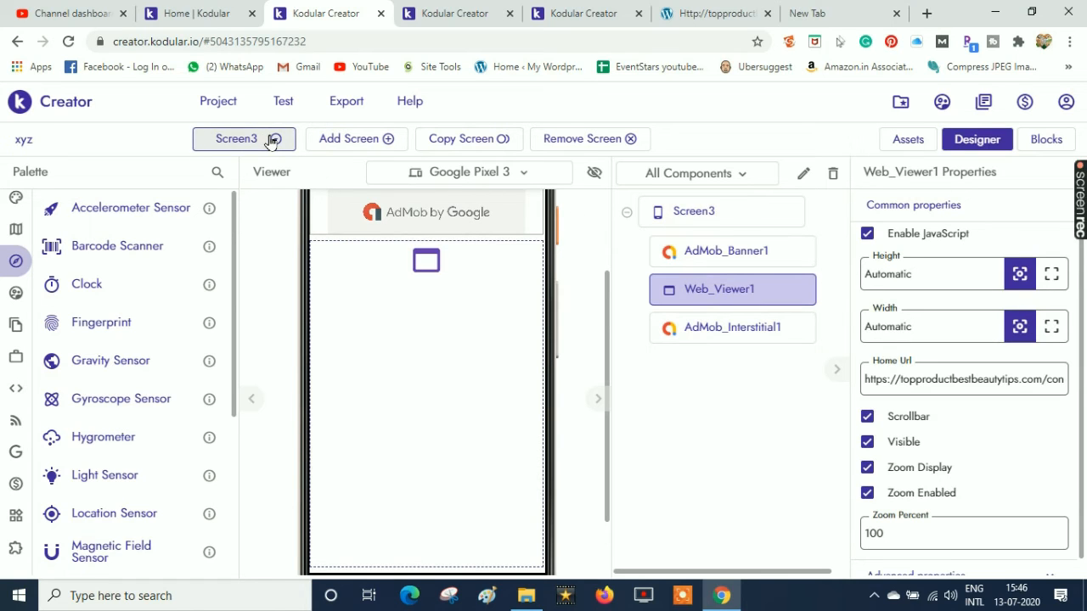
pyautogui.click(612, 141)
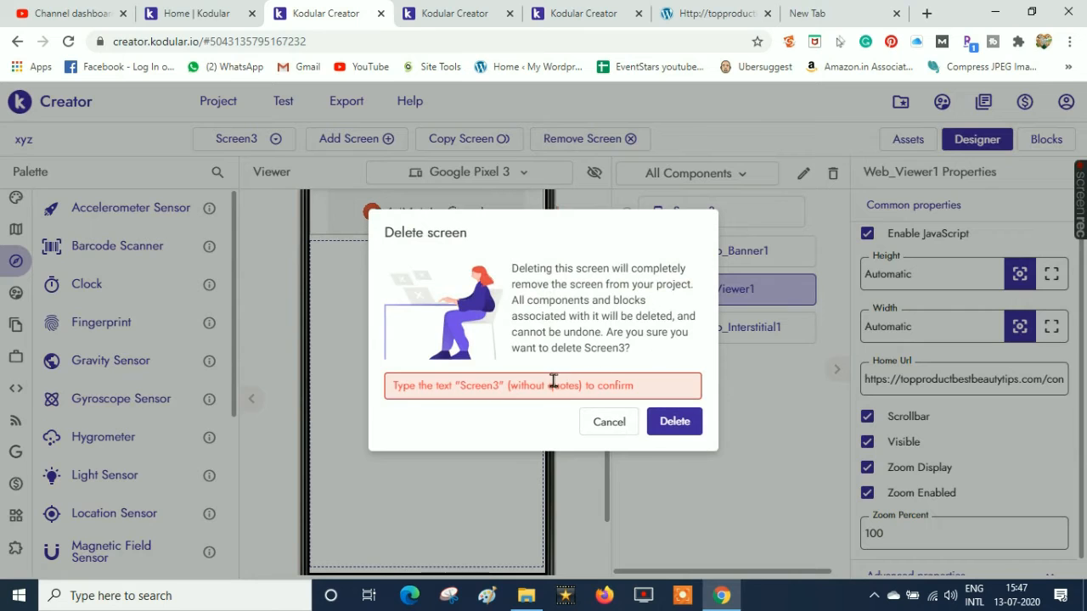
pyautogui.write('Screen3')
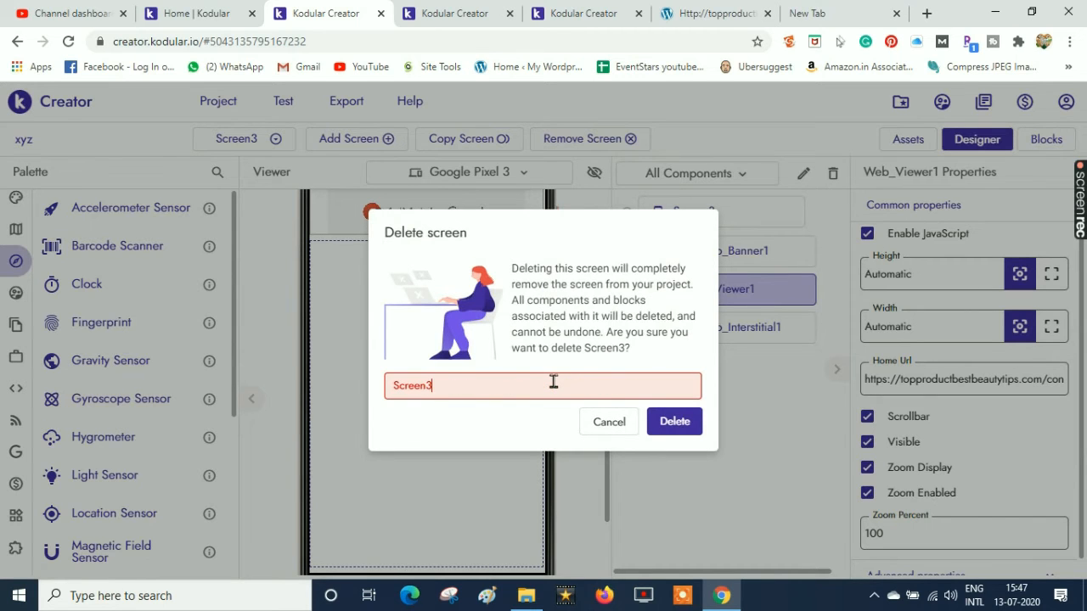
pyautogui.click(670, 423)
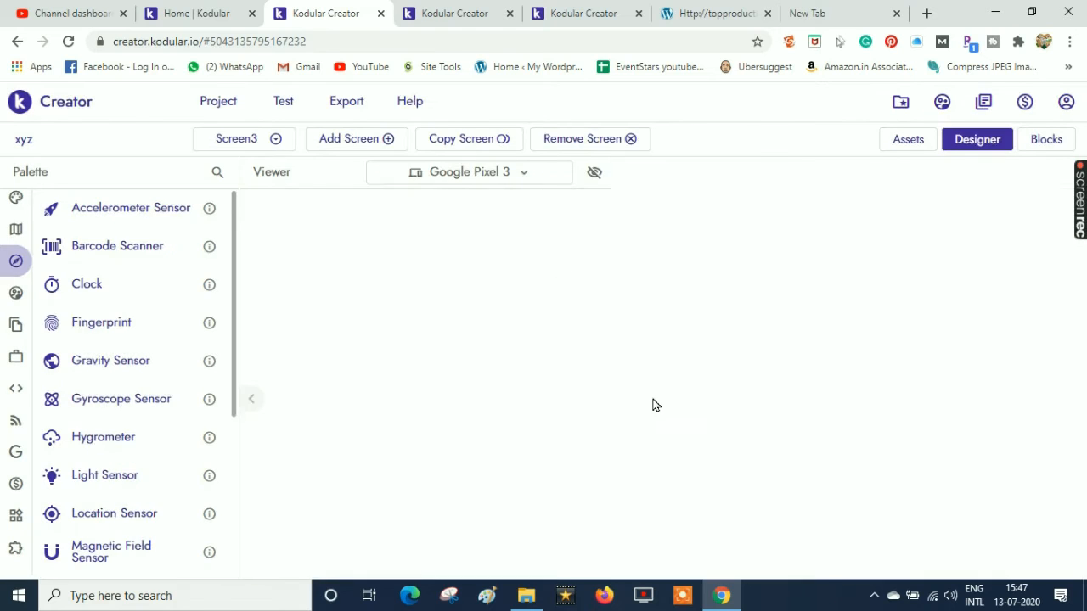
# - Open Screen2 and copy it as a new screen named Screen3
pyautogui.click(275, 140)
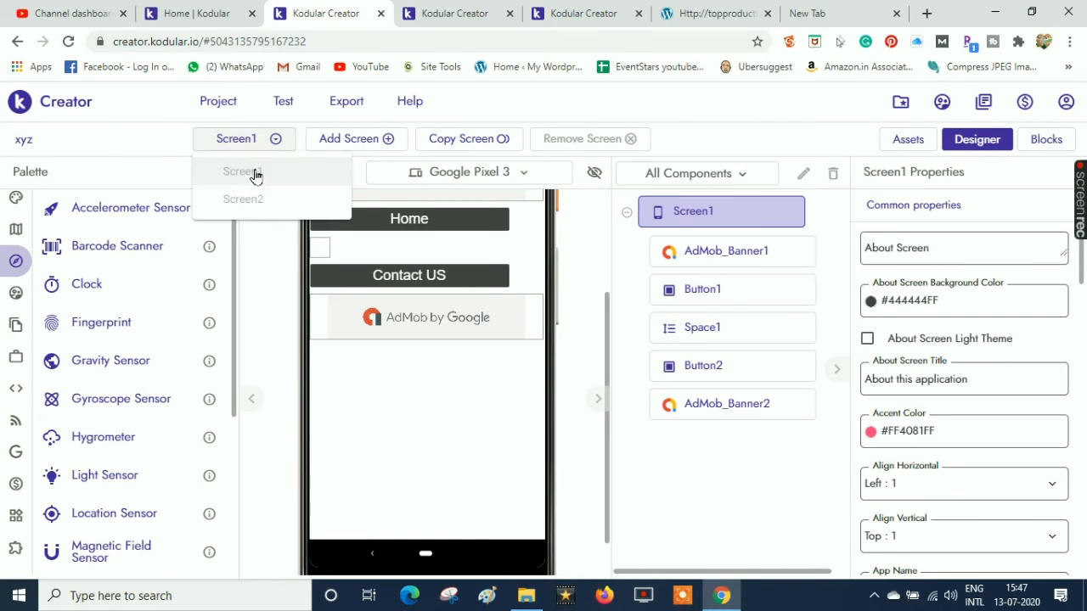
pyautogui.click(245, 201)
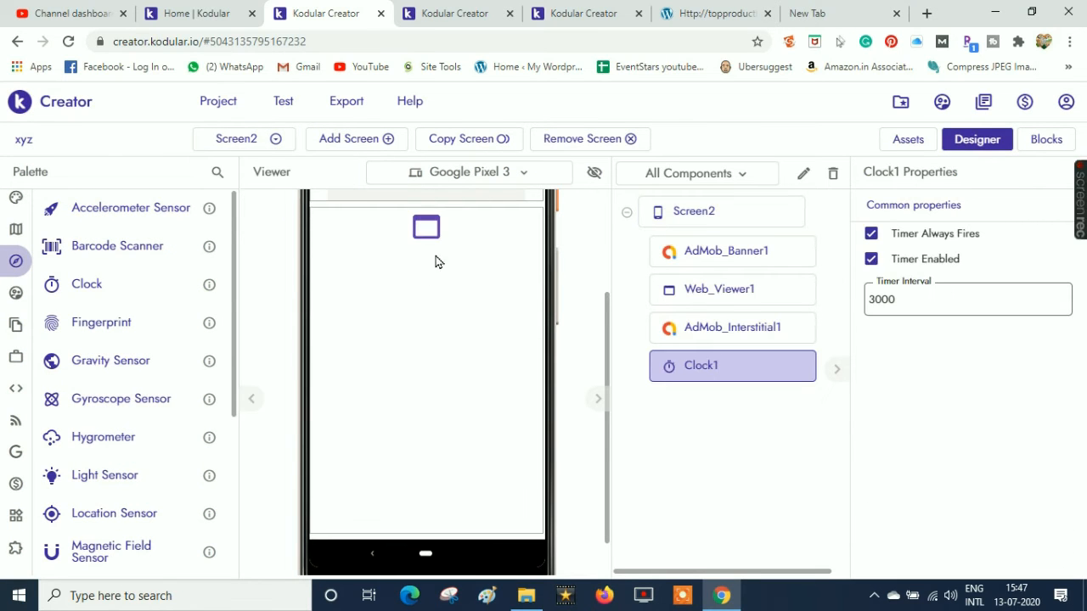
pyautogui.moveTo(610, 312); pyautogui.dragTo(610, 206)
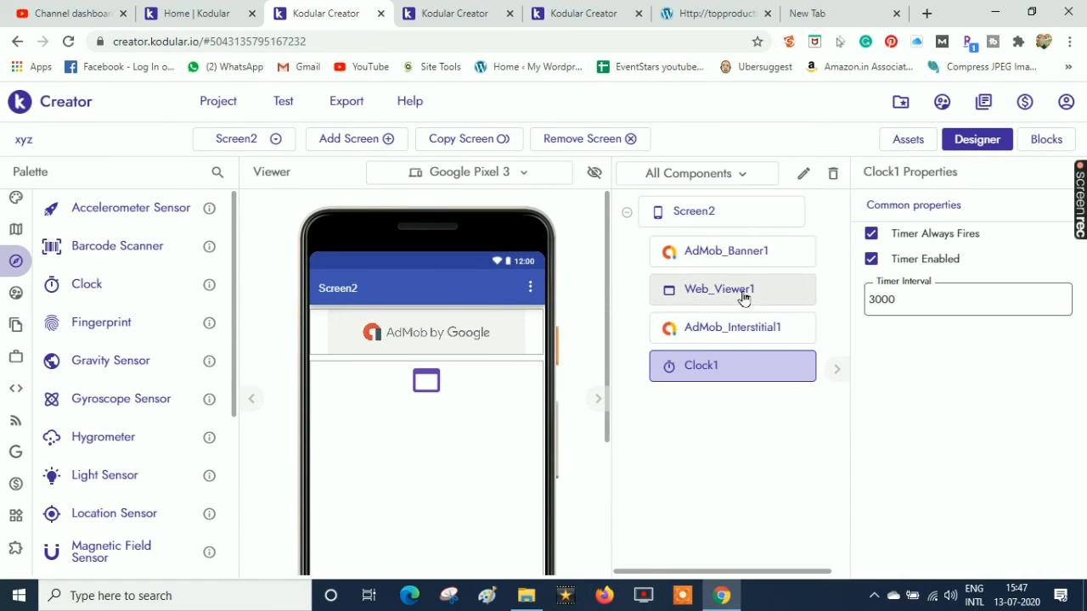
pyautogui.click(495, 141)
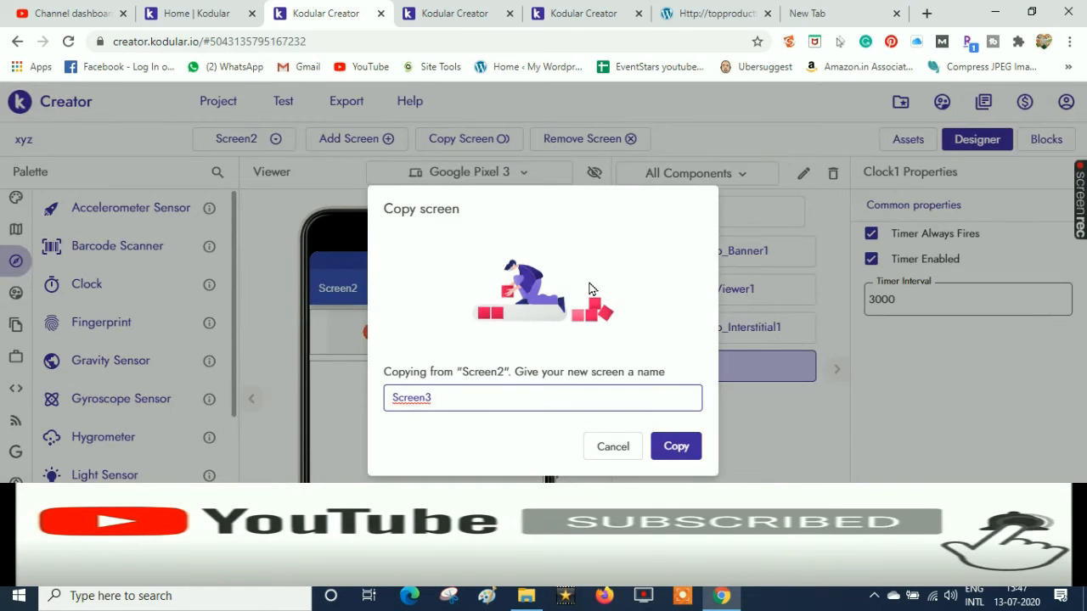
pyautogui.click(676, 446)
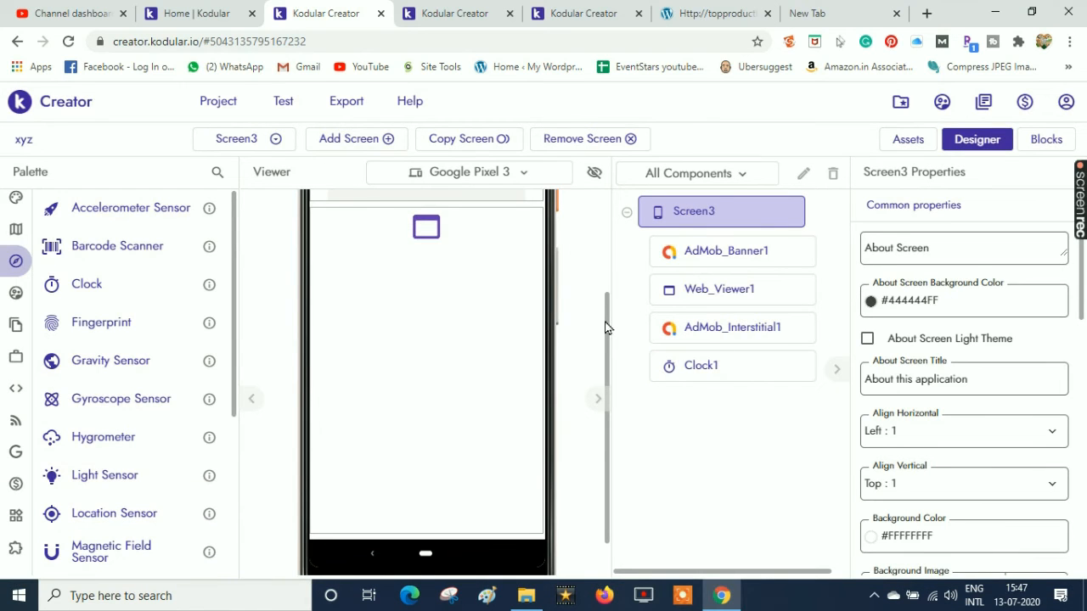
# - Examine the layout and copied event blocks of the new Screen3
pyautogui.moveTo(605, 327); pyautogui.dragTo(614, 221)
pyautogui.click(1046, 139)
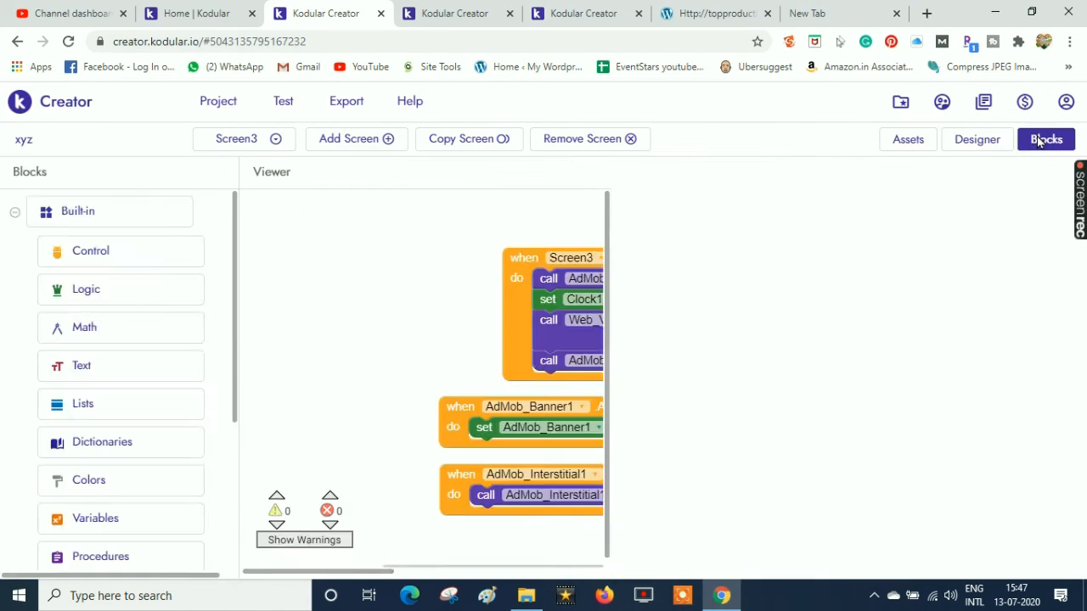
pyautogui.moveTo(1084, 340)
pyautogui.mouseDown()
pyautogui.moveTo(1084, 304)
pyautogui.moveTo(1085, 360)
pyautogui.mouseUp()
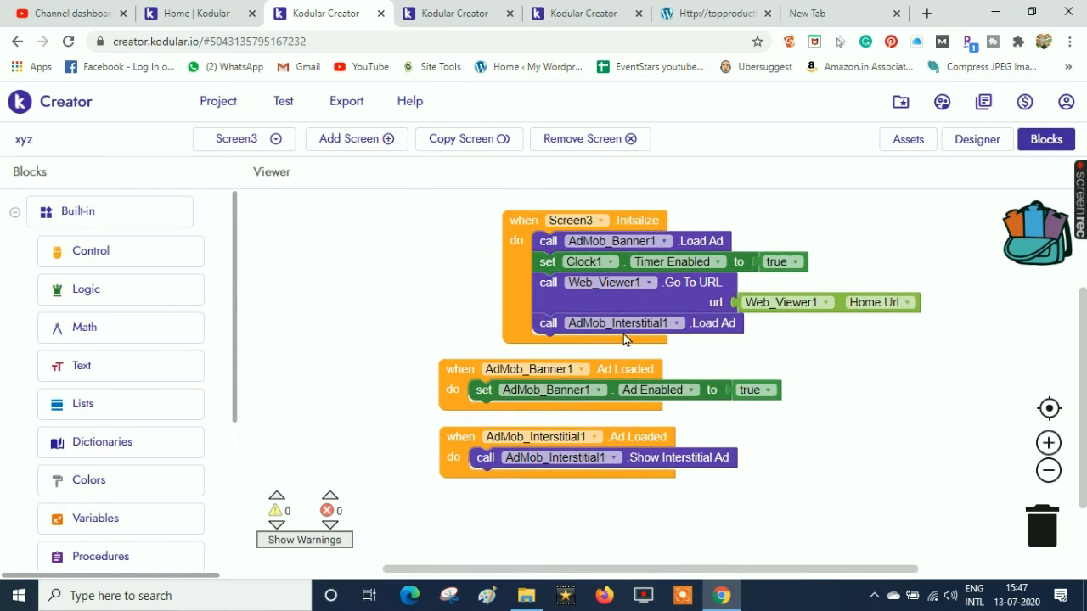
# - In the Designer, set the Home Url of Screen3's Web_Viewer1 to the website's contact page, topproductbestbeautytips.com/contact-us/
pyautogui.click(977, 141)
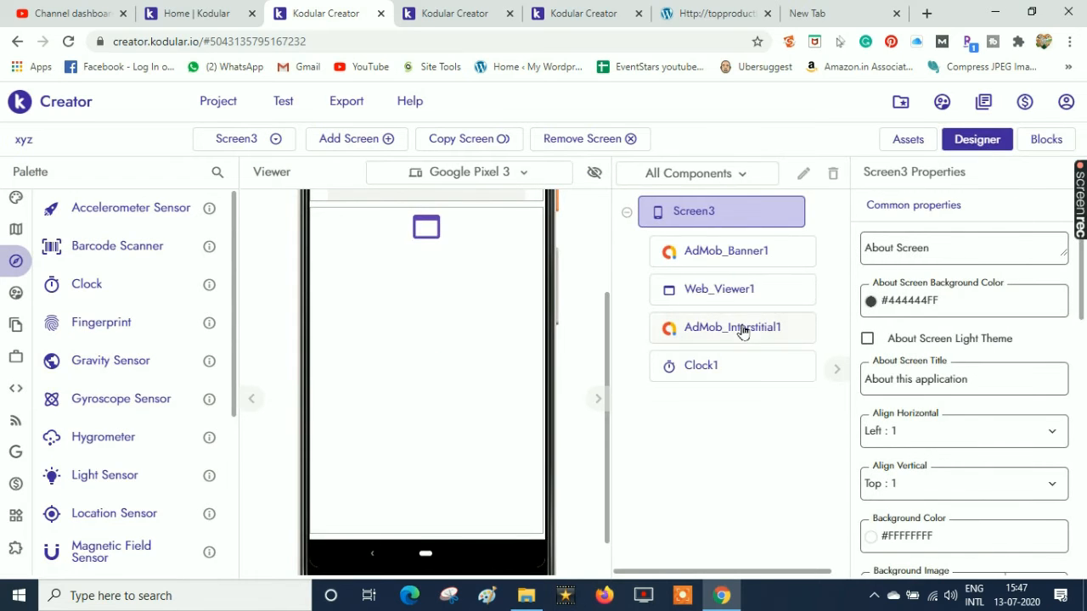
pyautogui.click(717, 293)
pyautogui.click(959, 382)
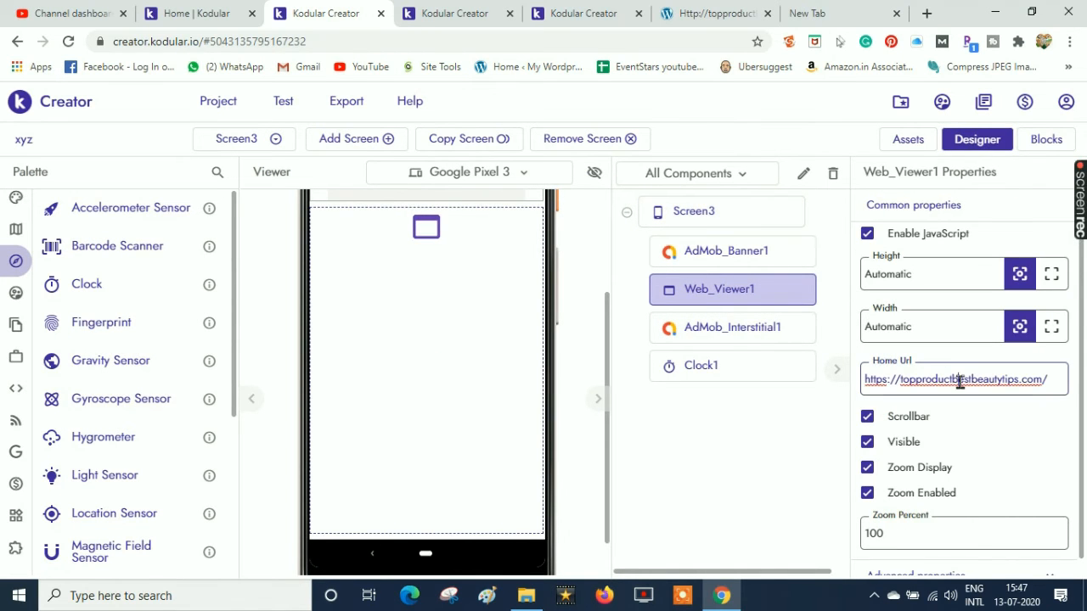
pyautogui.click(684, 7)
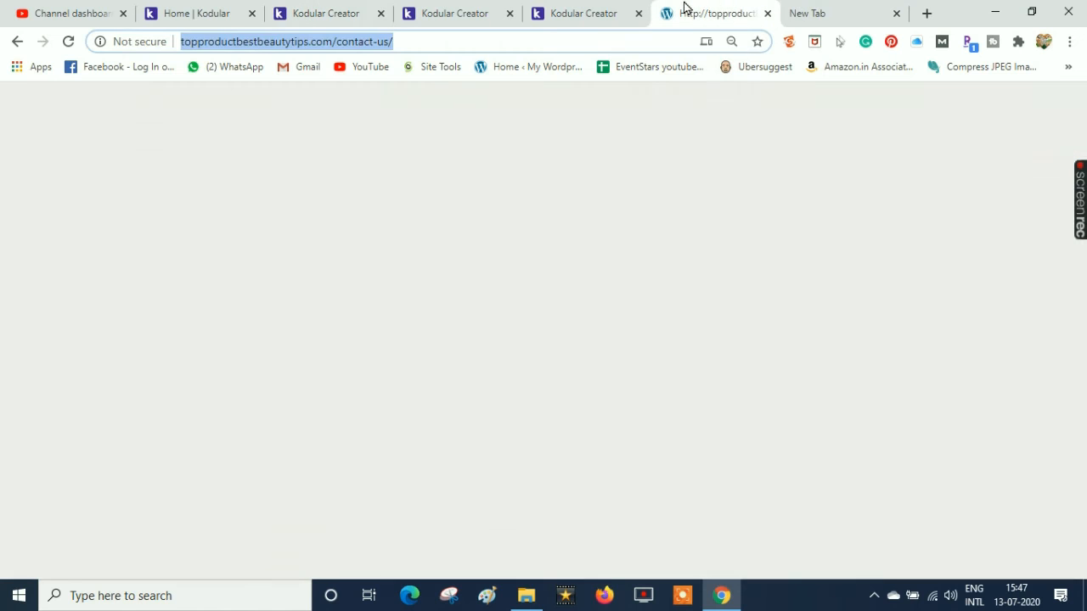
pyautogui.click(329, 11)
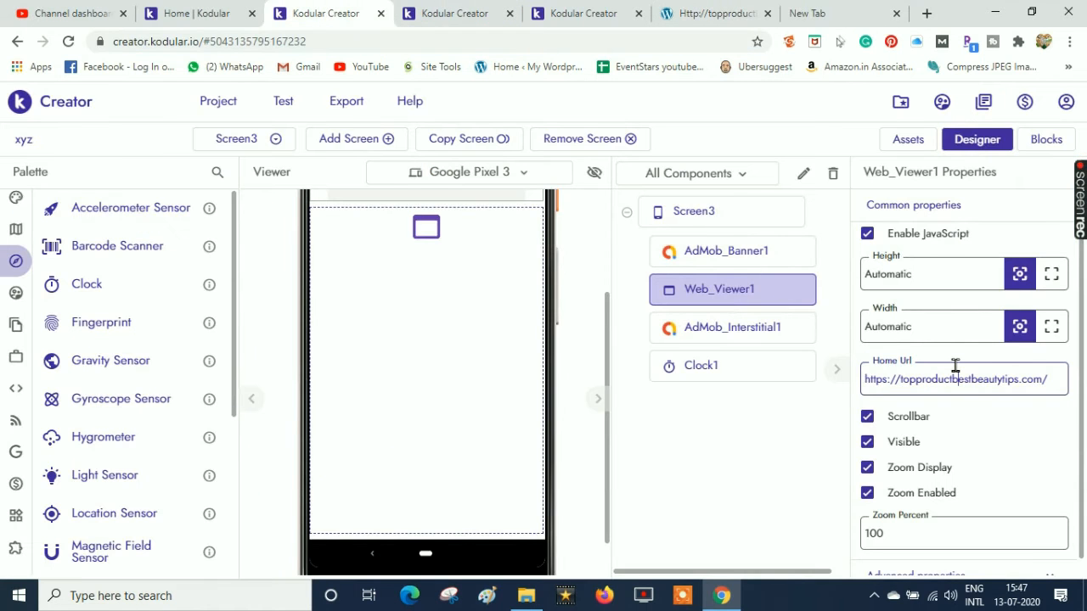
pyautogui.hotkey('ctrl', 'a')
pyautogui.hotkey('ctrl', 'v')
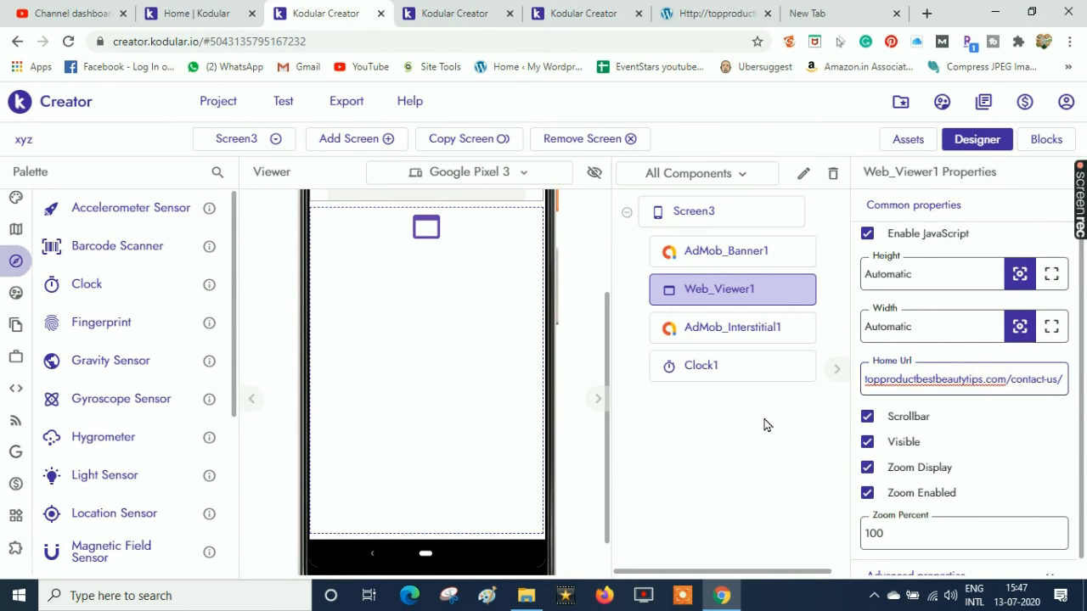
# - Review the Clock1 and AdMob_Banner1 properties and the phone preview of Screen3
pyautogui.click(735, 366)
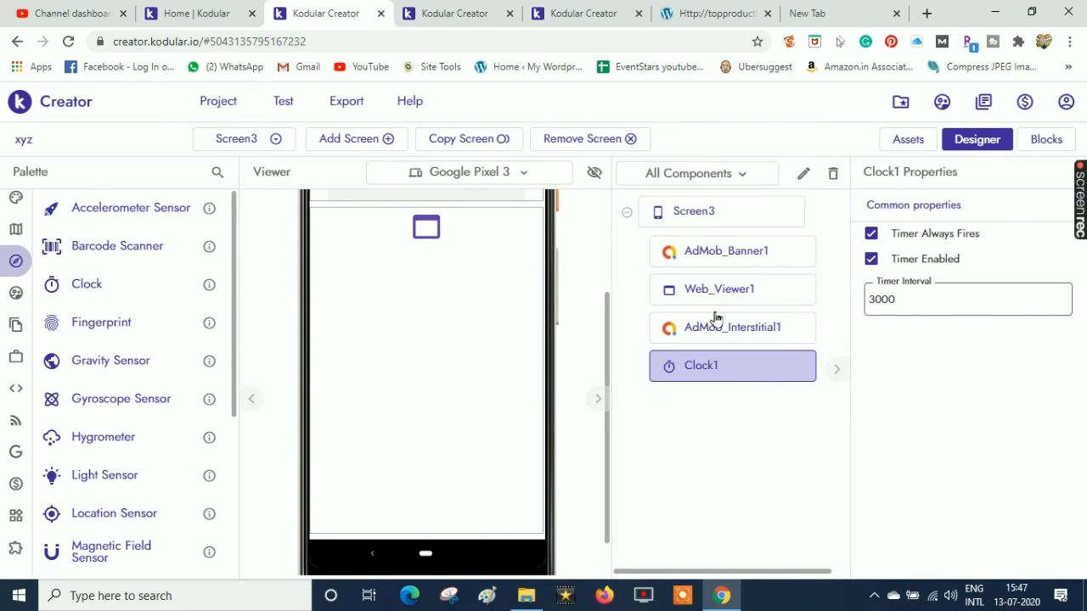
pyautogui.click(699, 252)
pyautogui.moveTo(604, 316); pyautogui.dragTo(601, 211)
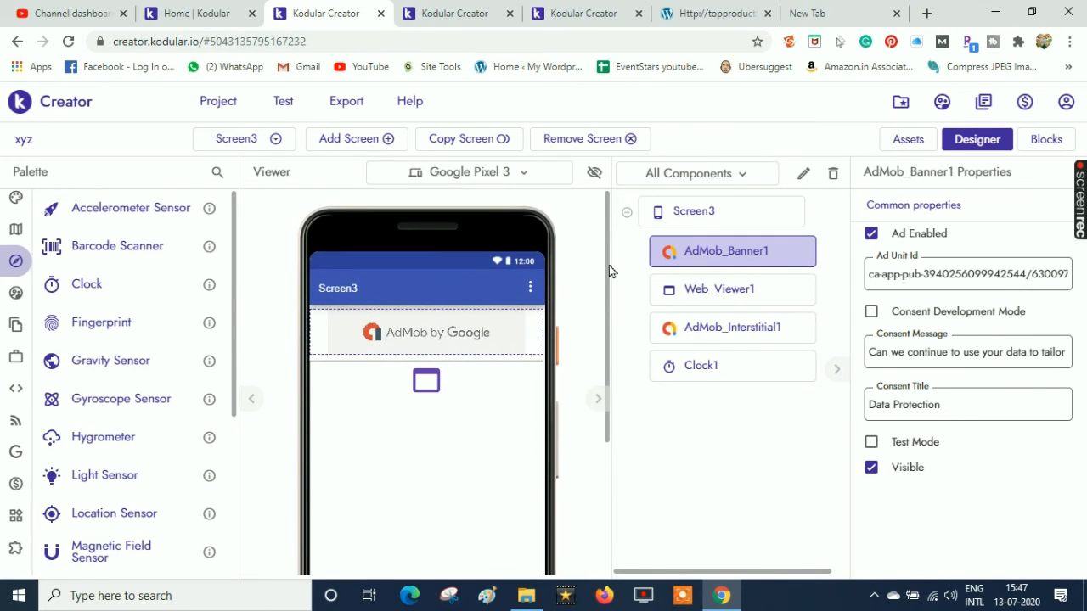
pyautogui.moveTo(605, 267); pyautogui.dragTo(607, 244)
# - Open Screen1 in the Designer and review its Home and Contact US buttons against the website's contact page
pyautogui.click(277, 140)
pyautogui.click(247, 171)
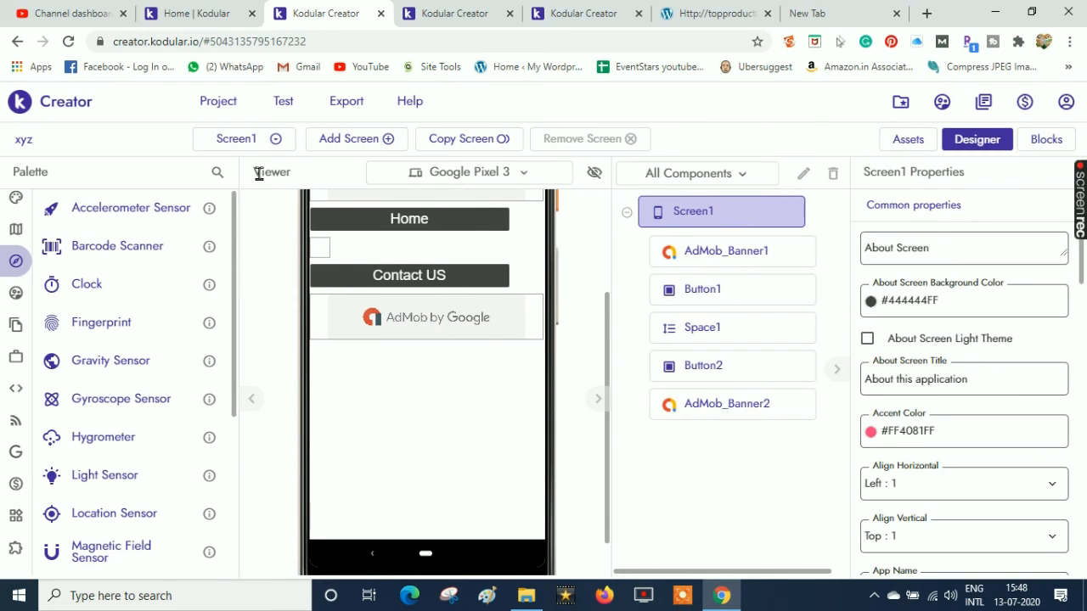
pyautogui.moveTo(606, 334); pyautogui.dragTo(608, 248)
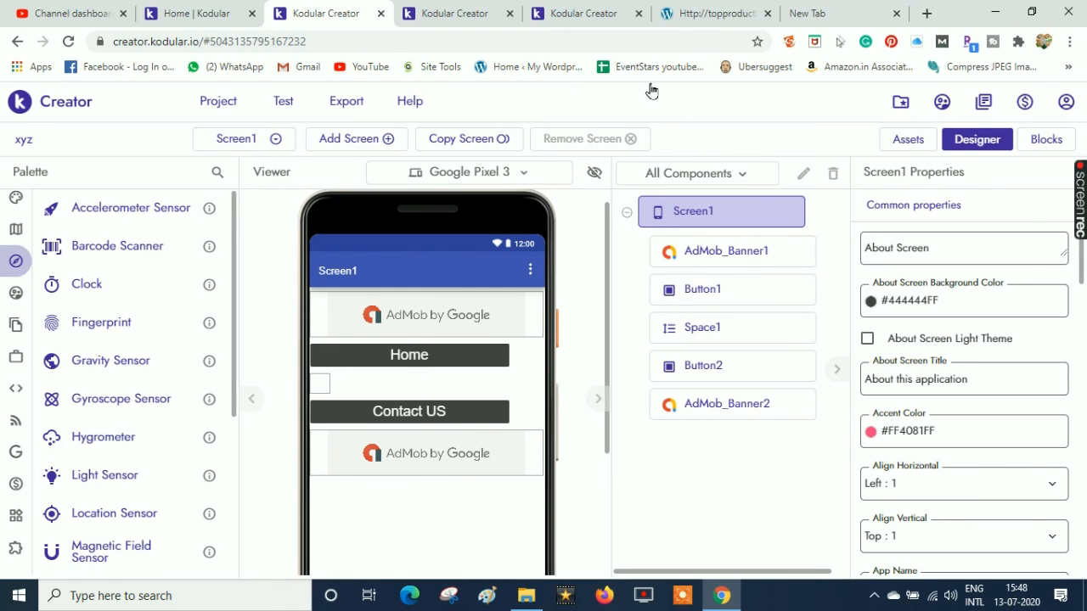
pyautogui.click(711, 14)
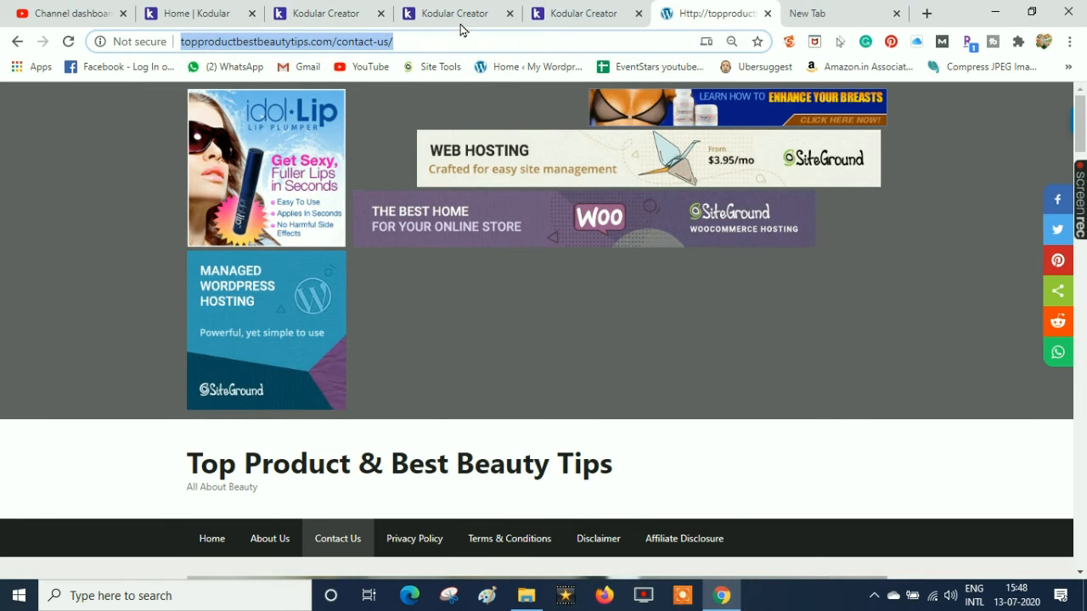
pyautogui.click(337, 12)
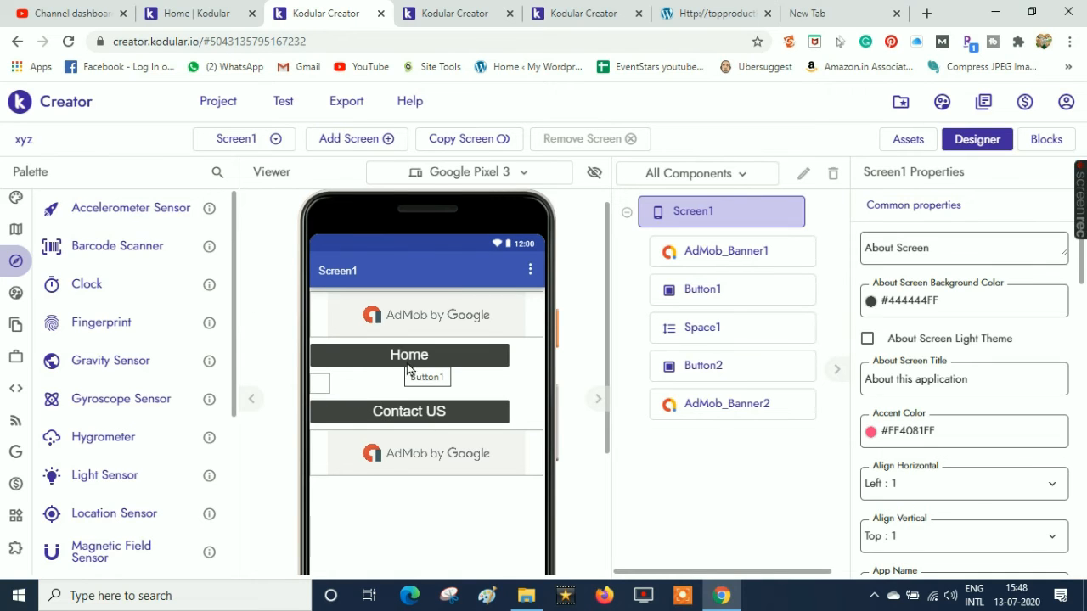
pyautogui.moveTo(605, 306); pyautogui.dragTo(607, 352)
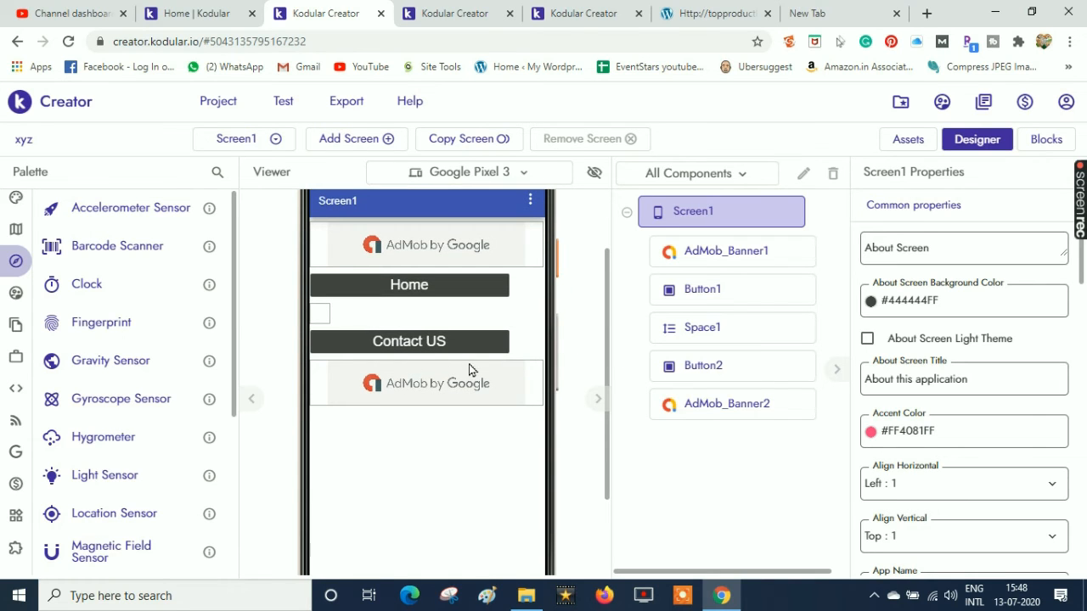
# - Open the beauty tips website's home page in the browser and compare it with the Home button on Screen1
pyautogui.click(713, 13)
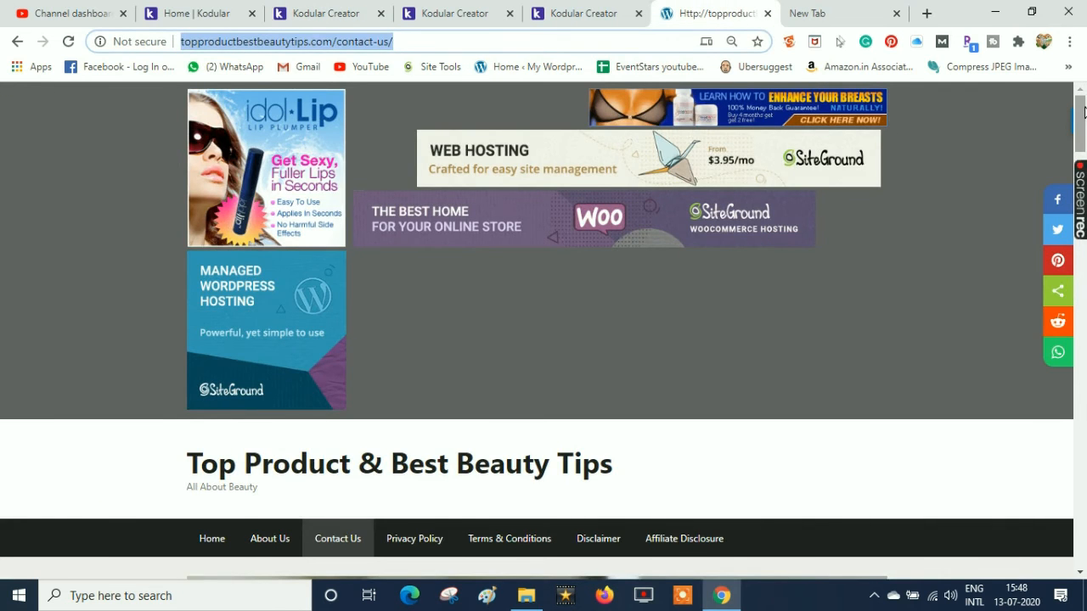
pyautogui.click(1081, 213)
pyautogui.moveTo(1083, 214); pyautogui.dragTo(1083, 259)
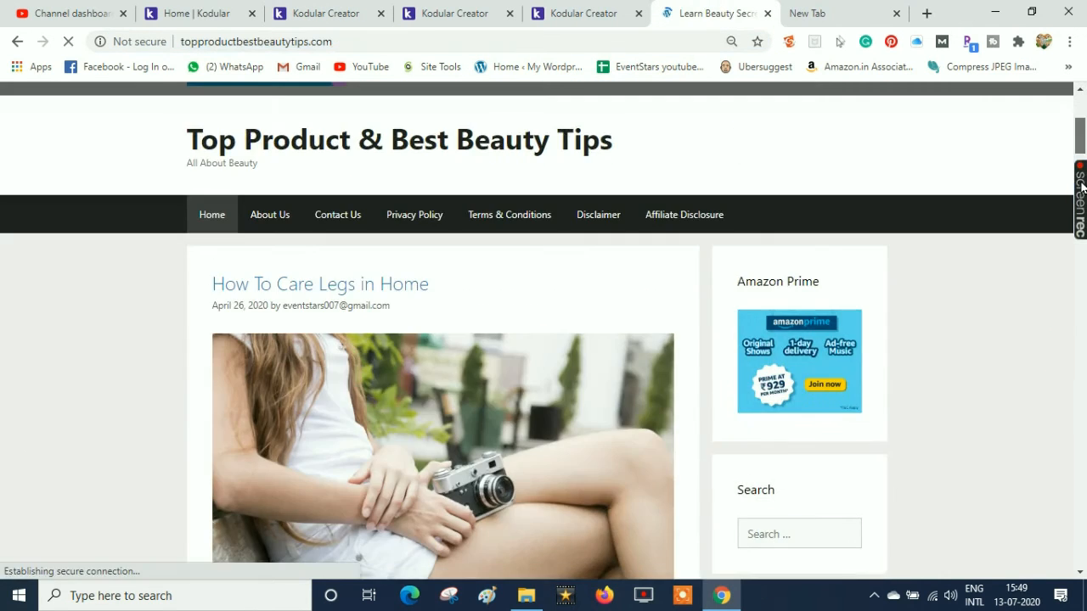
pyautogui.moveTo(1083, 182)
pyautogui.mouseDown()
pyautogui.moveTo(1083, 236)
pyautogui.moveTo(1083, 200)
pyautogui.mouseUp()
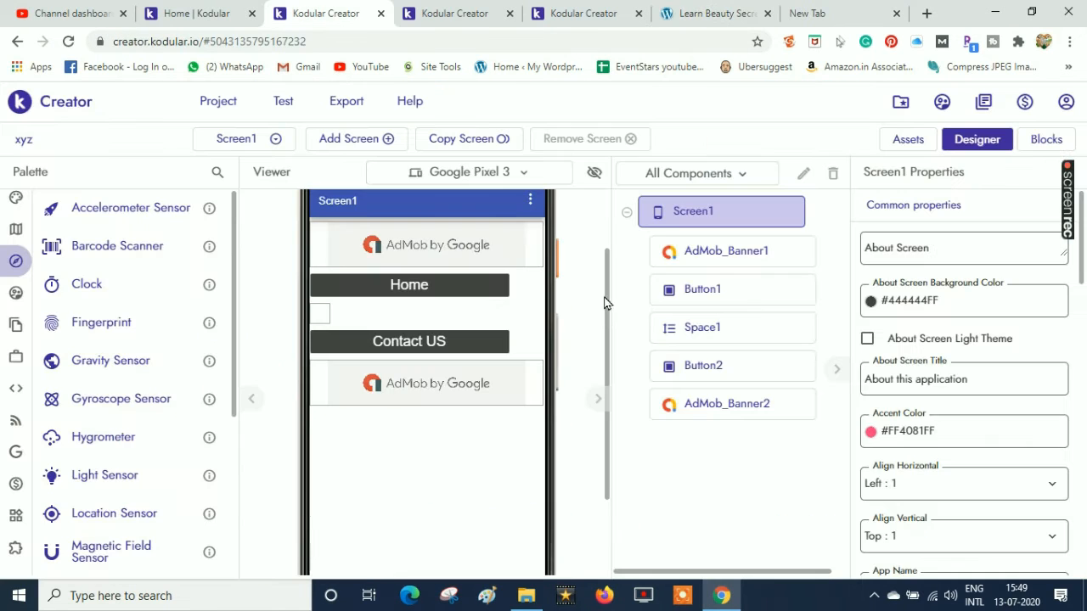
pyautogui.scroll(2, 606, 264)
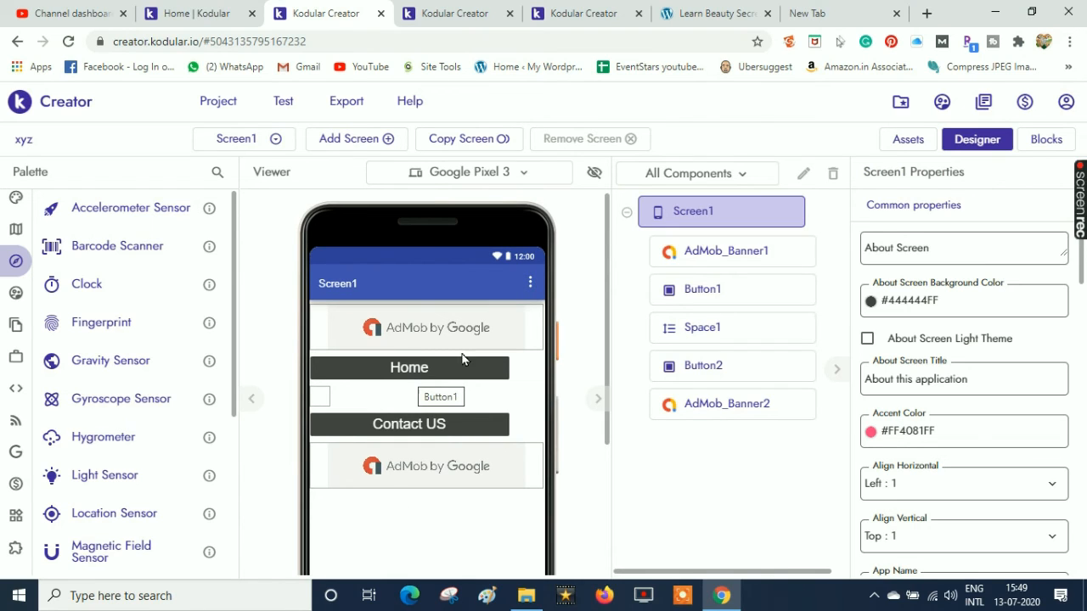
pyautogui.moveTo(606, 270)
pyautogui.mouseDown()
pyautogui.moveTo(610, 330)
pyautogui.moveTo(610, 278)
pyautogui.mouseUp()
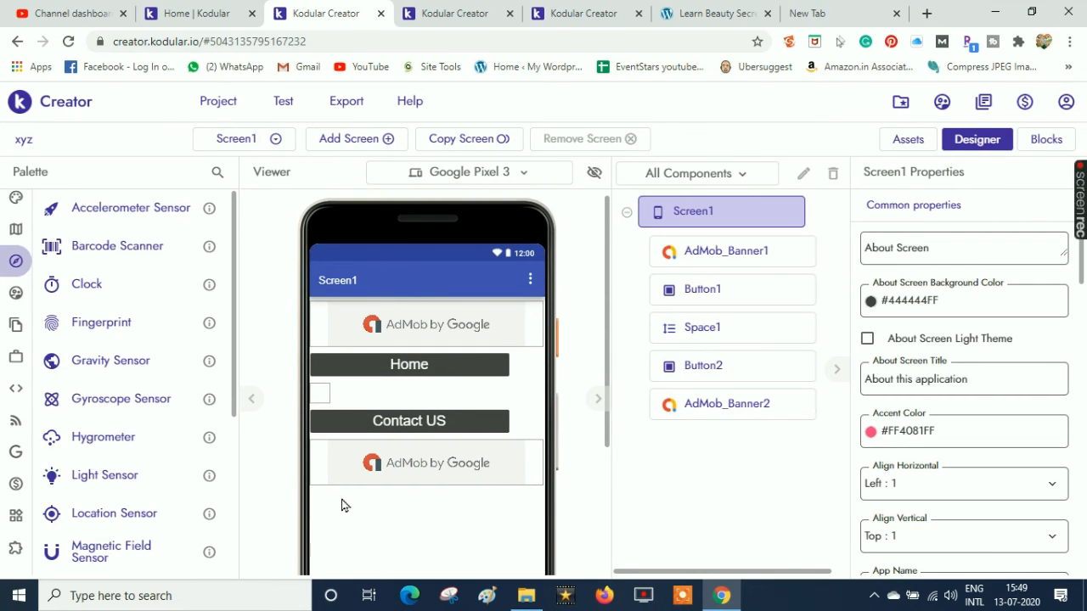
pyautogui.moveTo(606, 279); pyautogui.dragTo(606, 314)
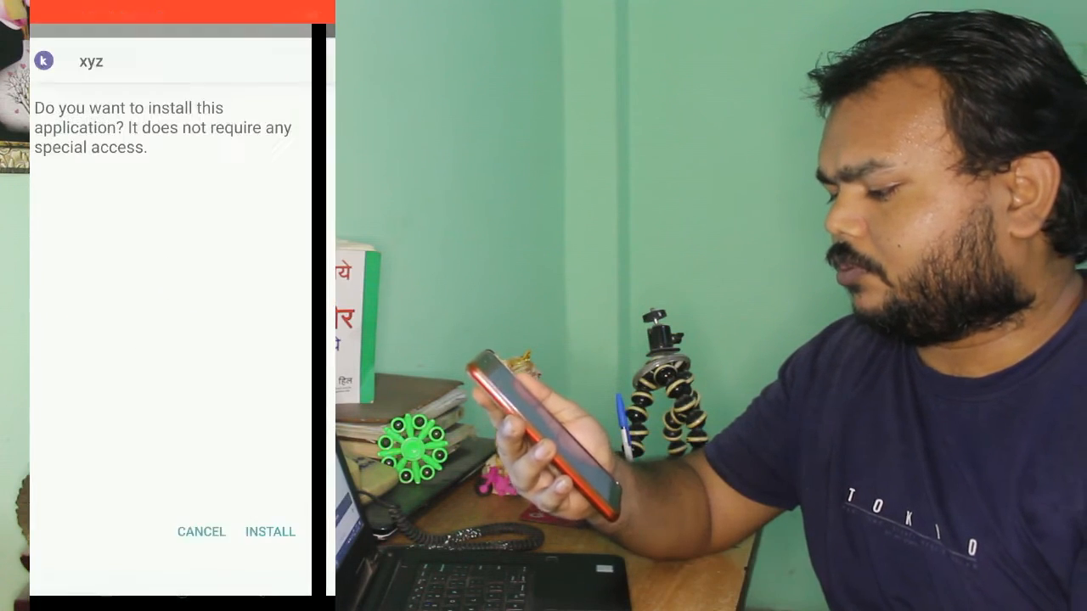
# - Install the xyz app on the phone, open it and dismiss the ad activation request
pyautogui.click(292, 543)
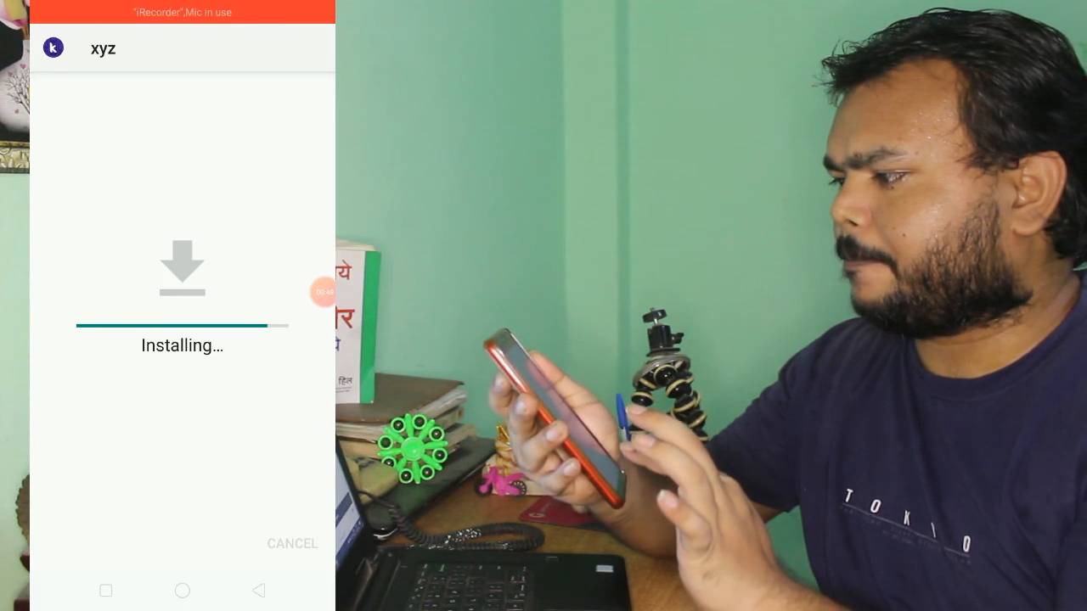
pyautogui.click(300, 544)
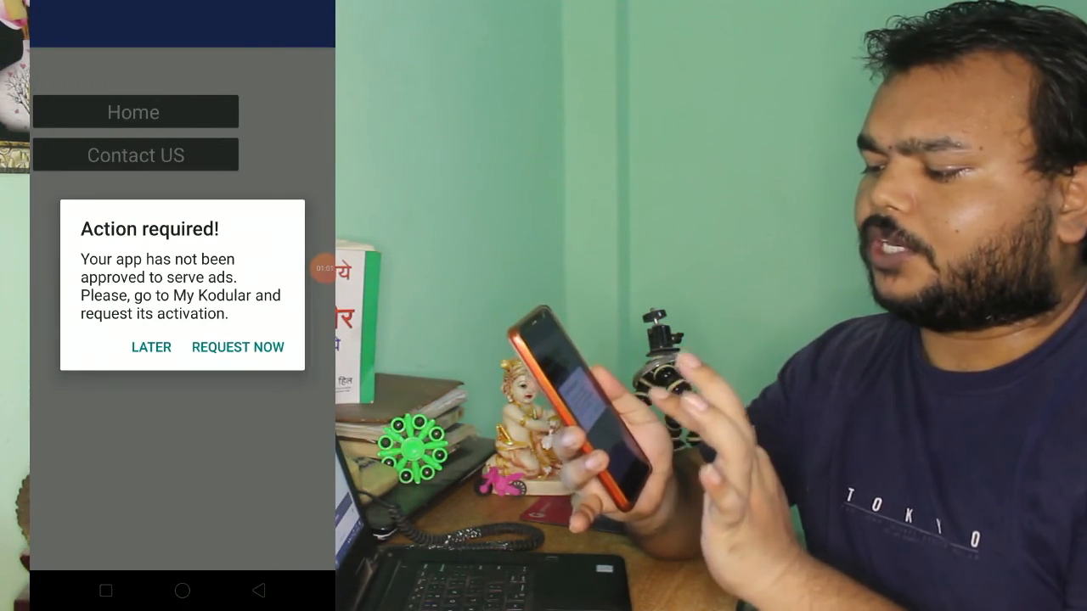
pyautogui.click(238, 347)
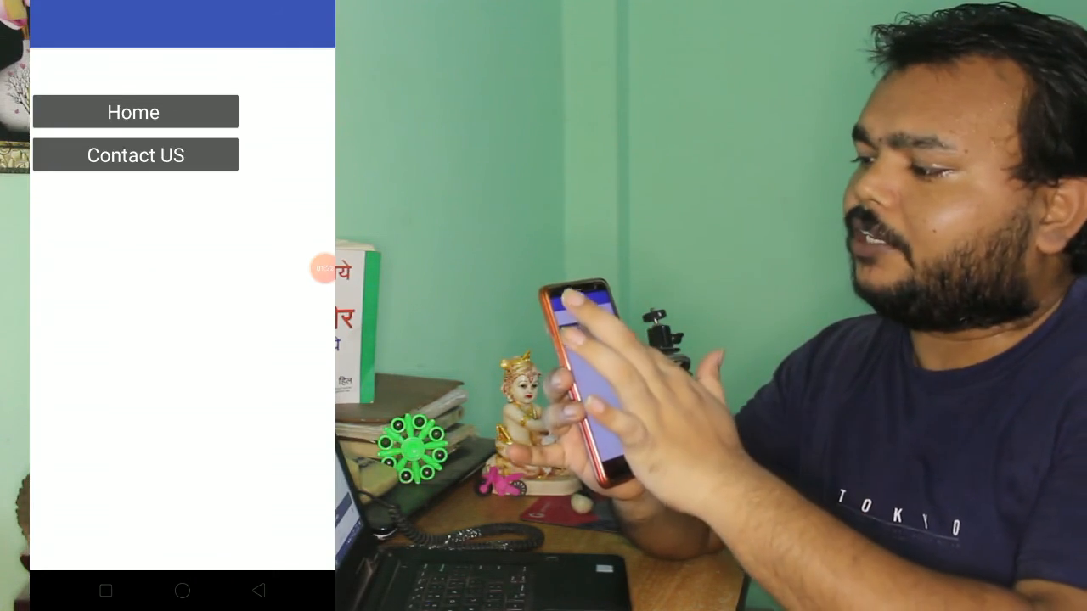
# - Test the Home button in the xyz app, scroll through the website on Screen2 and postpone the ad activation request
pyautogui.click(134, 112)
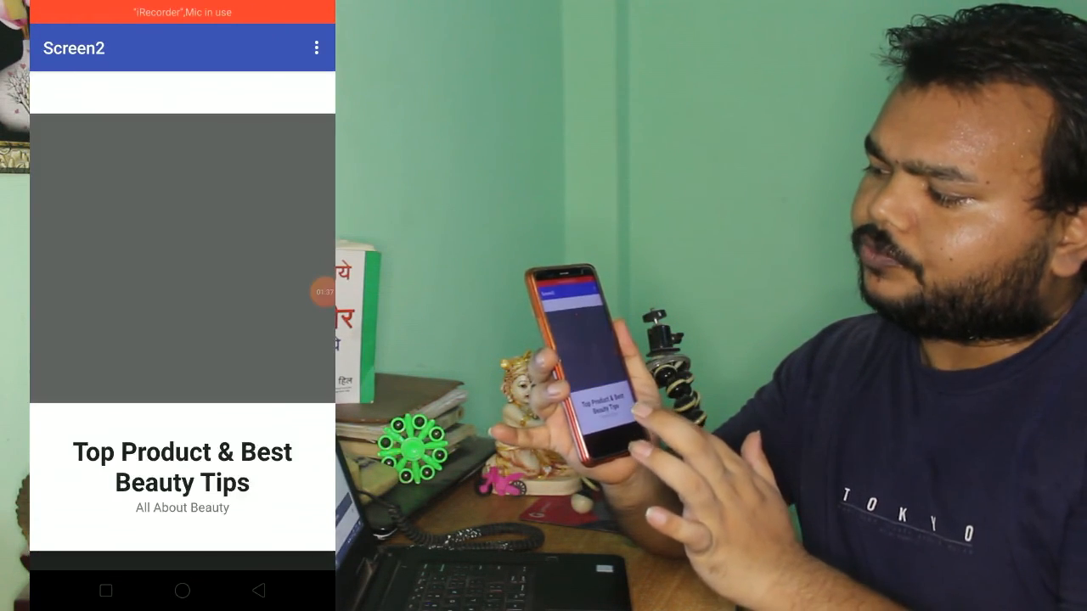
pyautogui.scroll(-10, 183, 340)
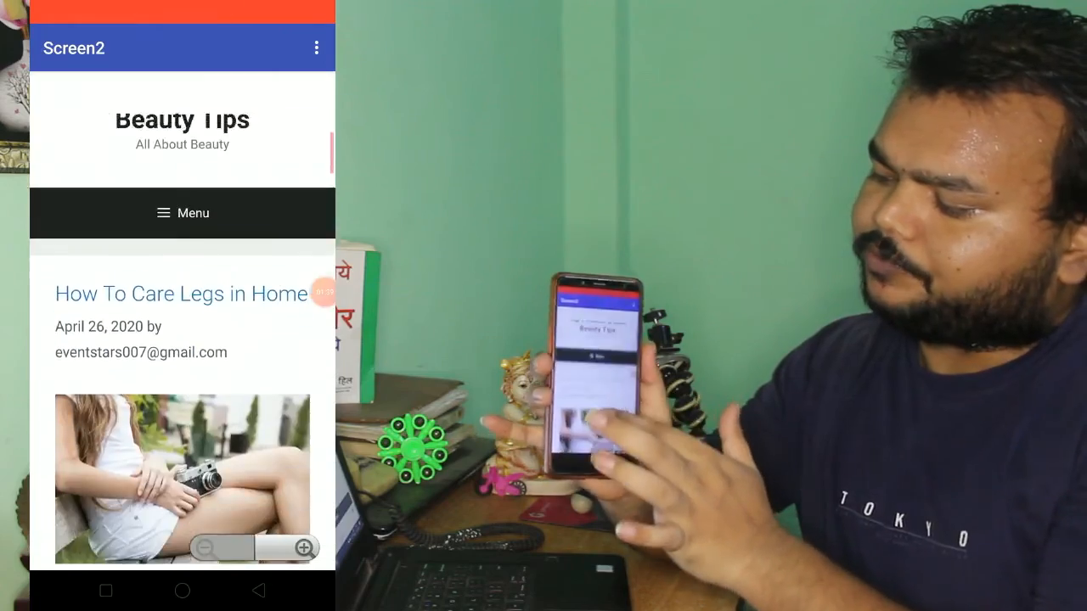
pyautogui.scroll(-15, 182, 340)
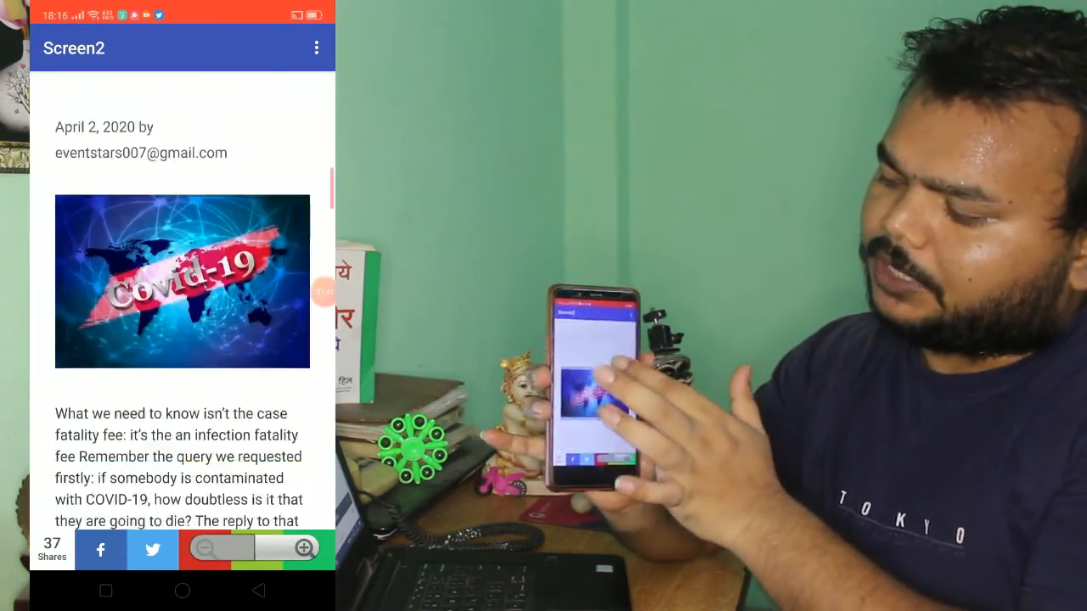
pyautogui.scroll(15, 183, 339)
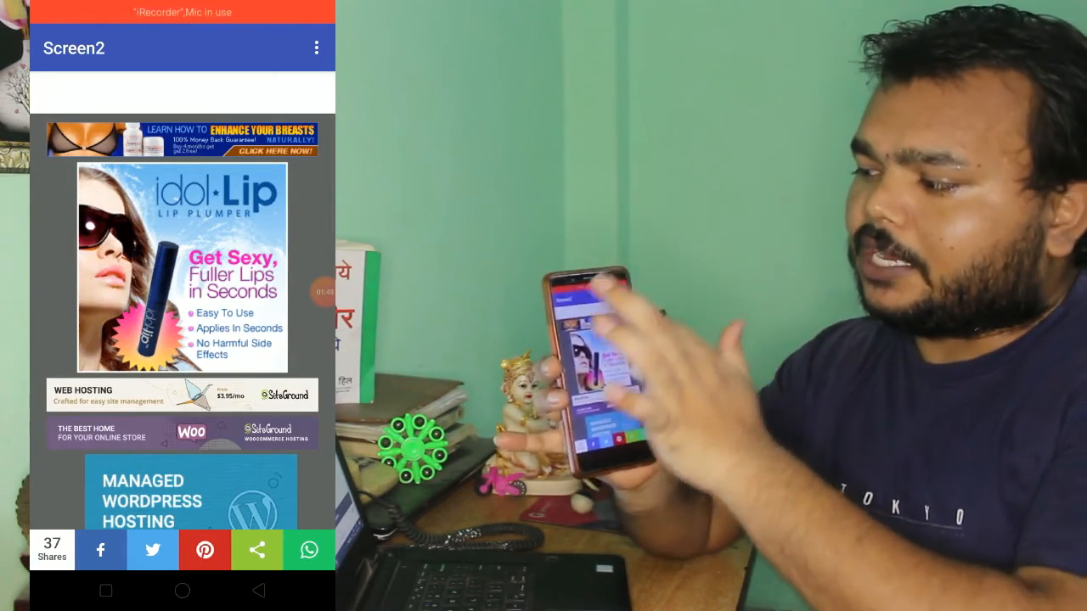
pyautogui.scroll(-10, 183, 323)
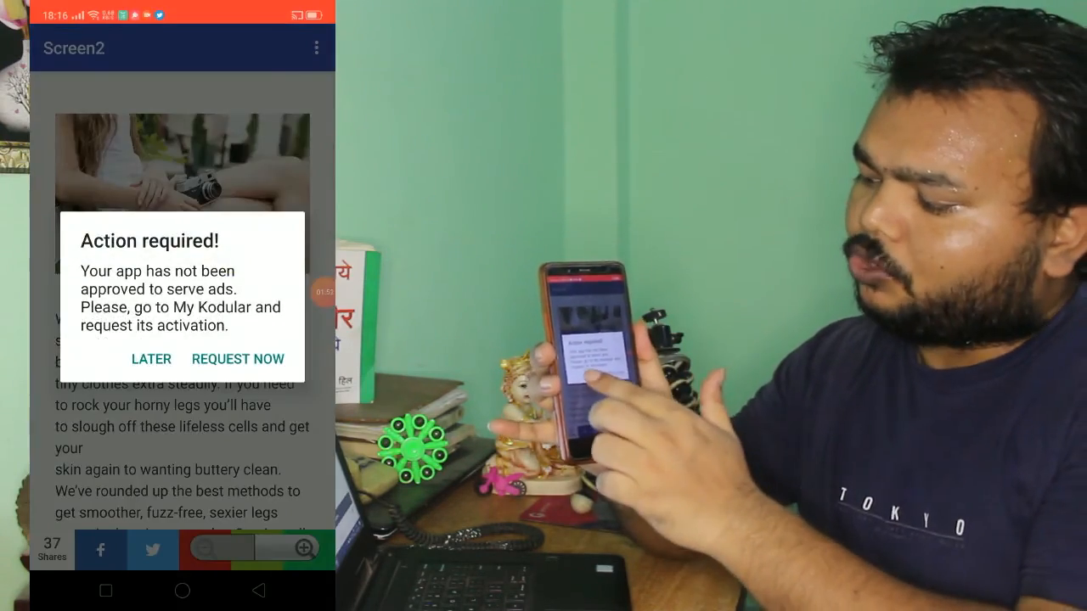
pyautogui.click(151, 359)
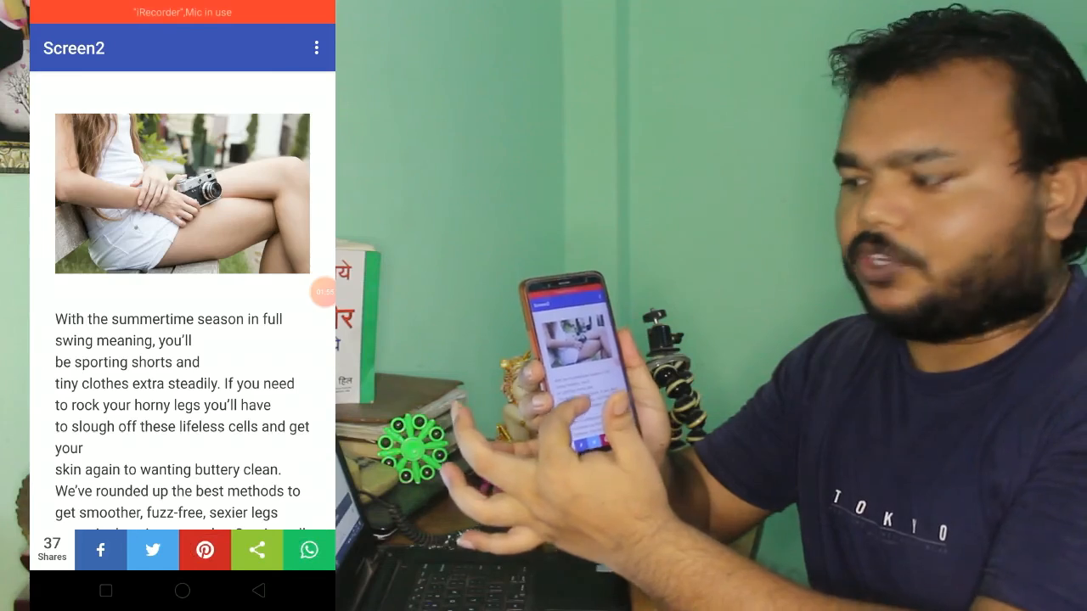
pyautogui.scroll(8, 183, 322)
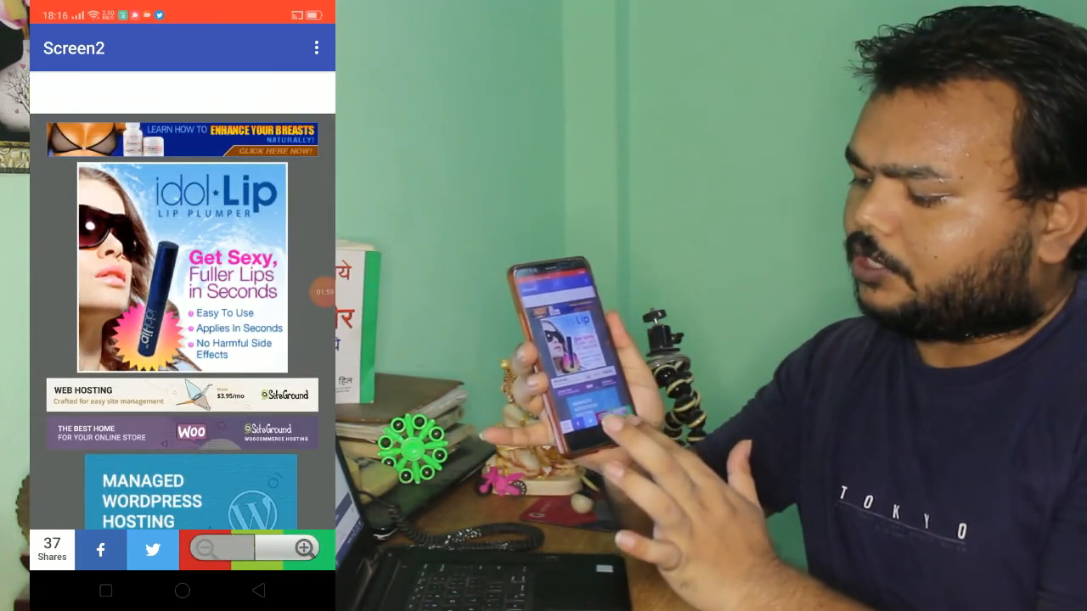
# - Return to the main screen, test the Contact US button and scroll through the contact page on Screen3
pyautogui.click(258, 590)
pyautogui.click(135, 155)
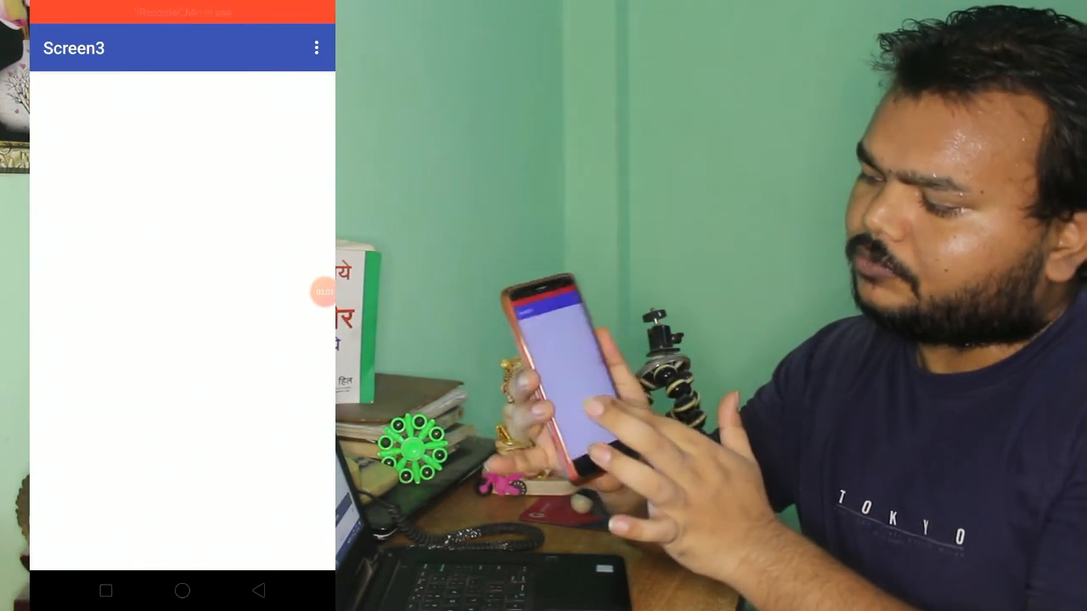
pyautogui.scroll(-5, 183, 321)
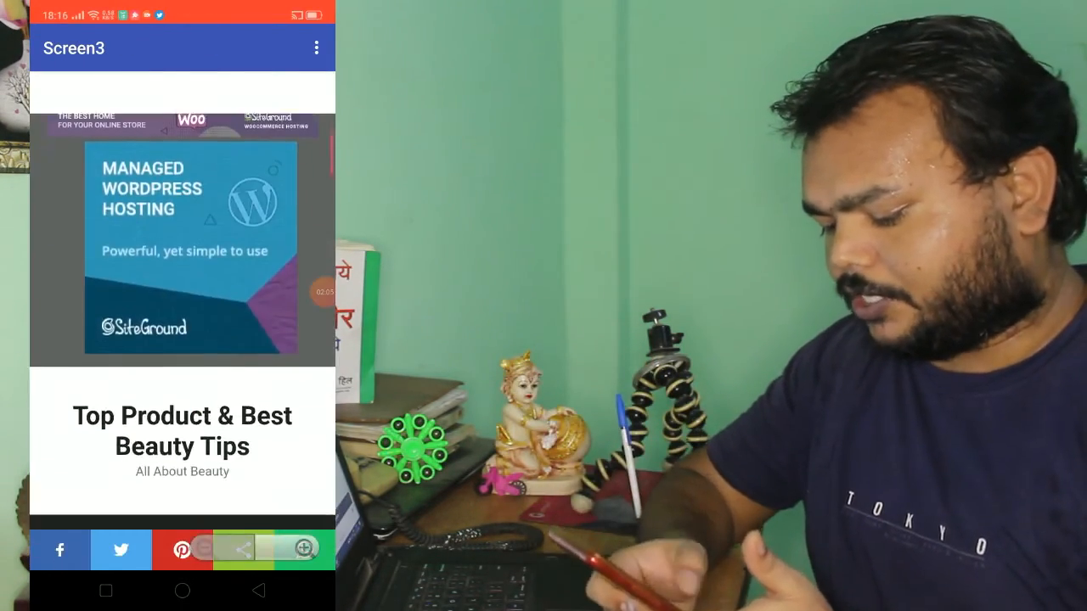
pyautogui.scroll(-5, 182, 321)
pyautogui.scroll(-5, 182, 321)
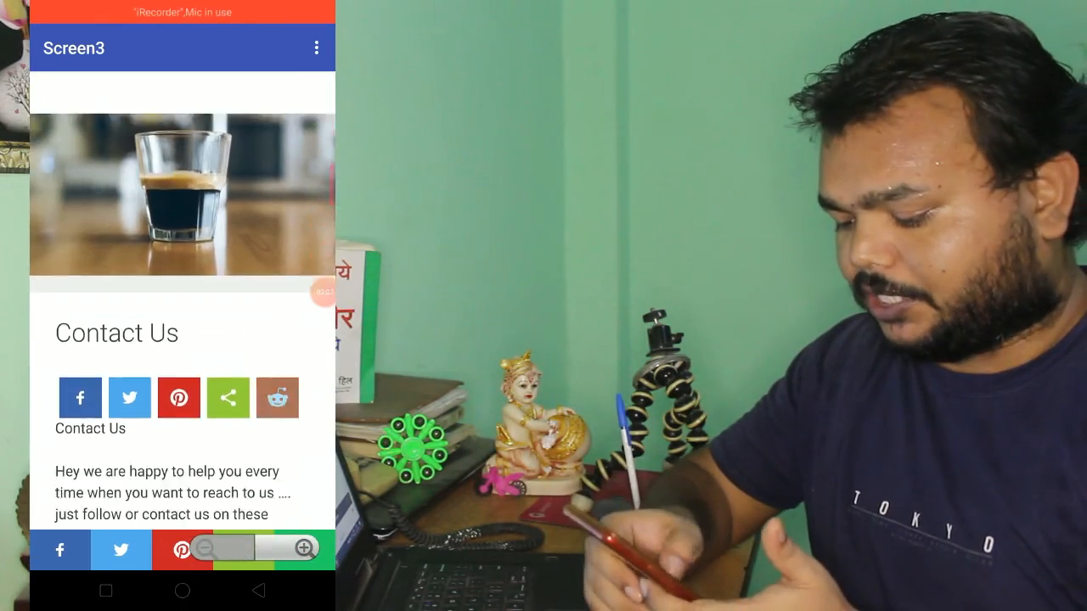
pyautogui.scroll(15, 183, 321)
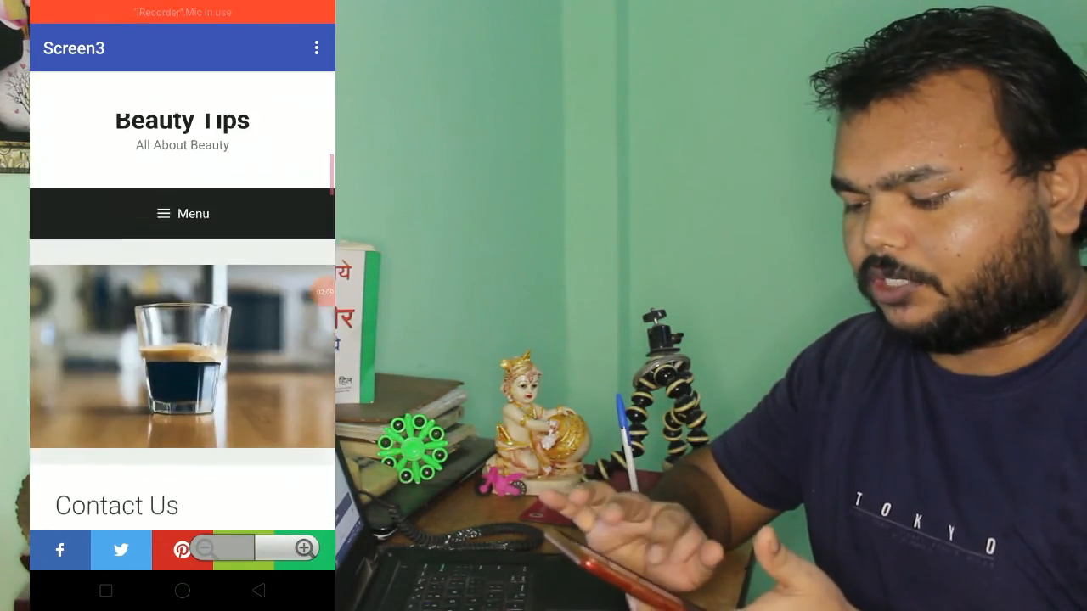
pyautogui.scroll(-10, 183, 321)
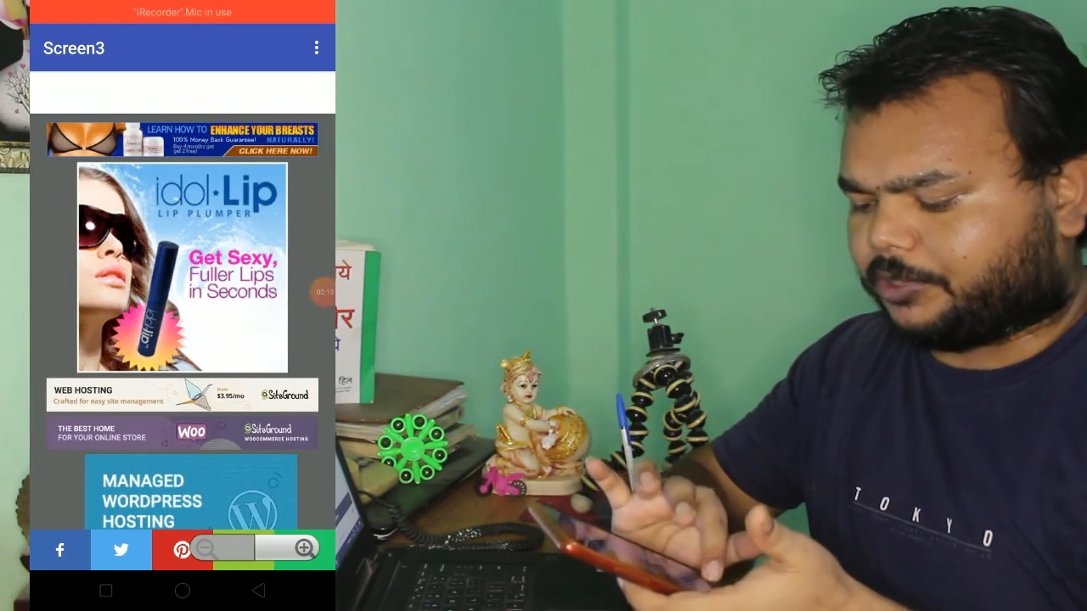
pyautogui.click(259, 591)
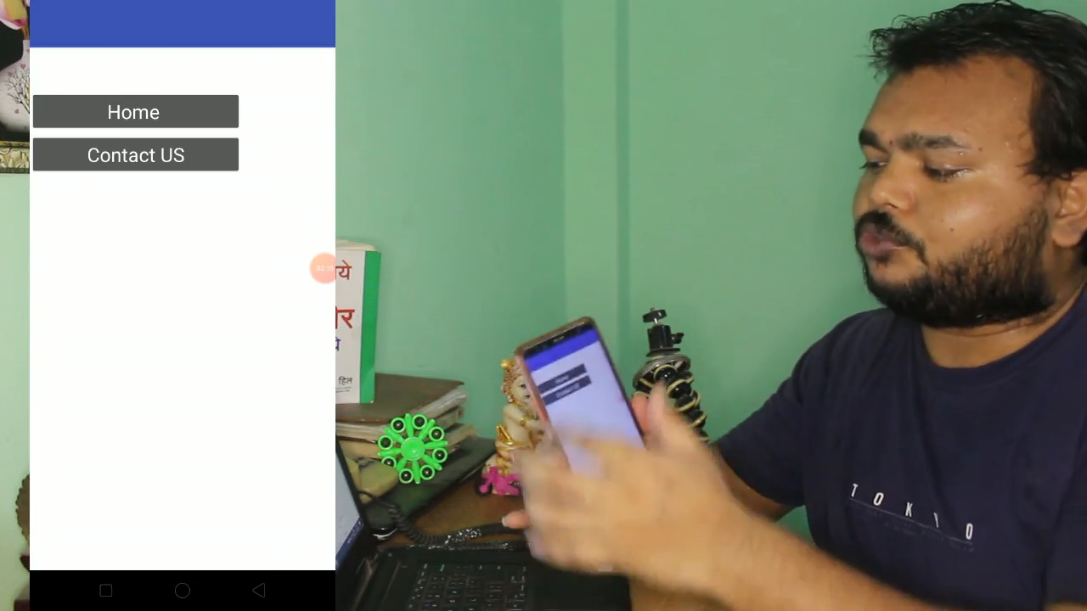
# - Leave the xyz app and open the Latest Shayari Hindi 2020 app from the phone's last home-screen page
pyautogui.click(182, 590)
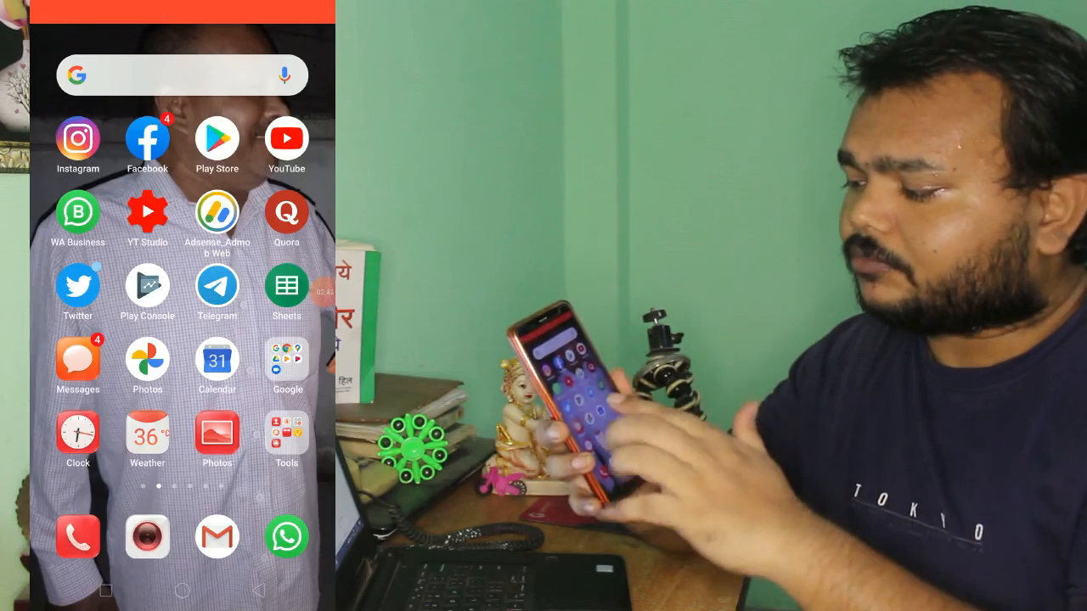
pyautogui.moveTo(263, 339); pyautogui.dragTo(93, 339)
pyautogui.moveTo(263, 339); pyautogui.dragTo(94, 339)
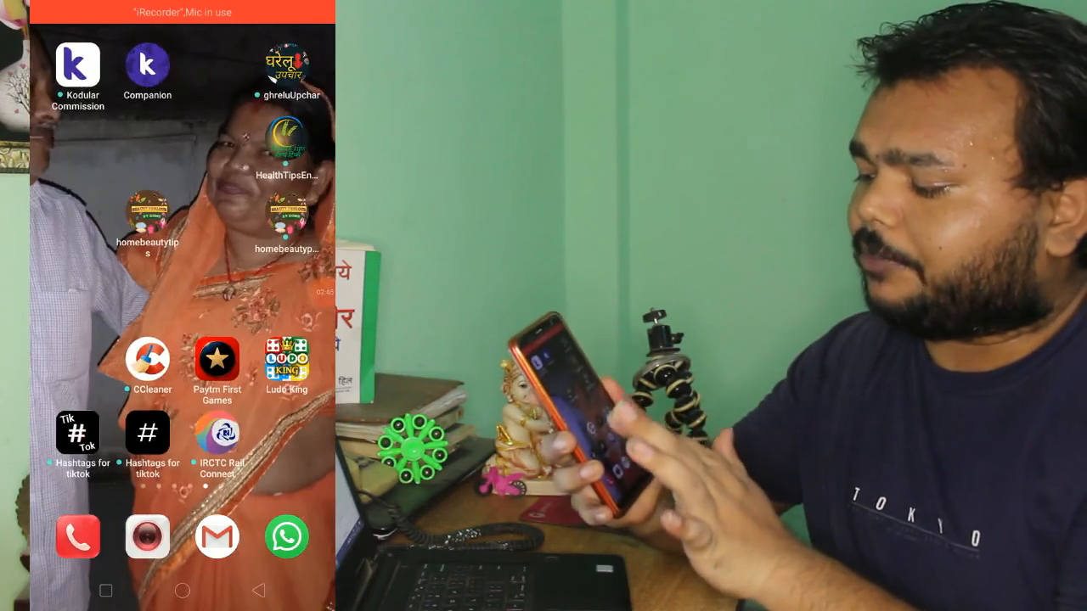
pyautogui.moveTo(263, 339); pyautogui.dragTo(93, 340)
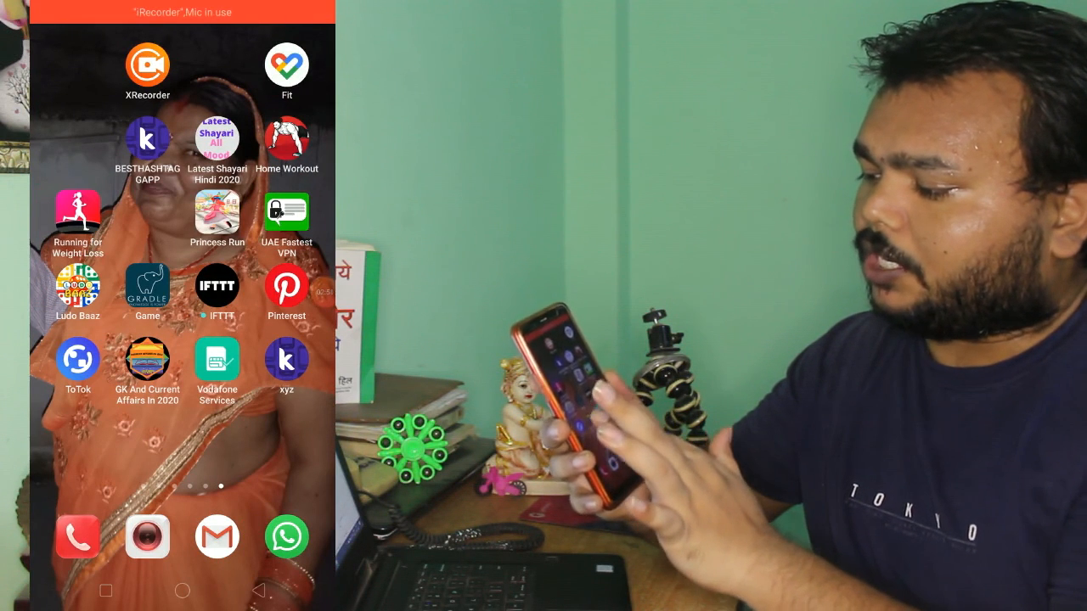
pyautogui.click(286, 360)
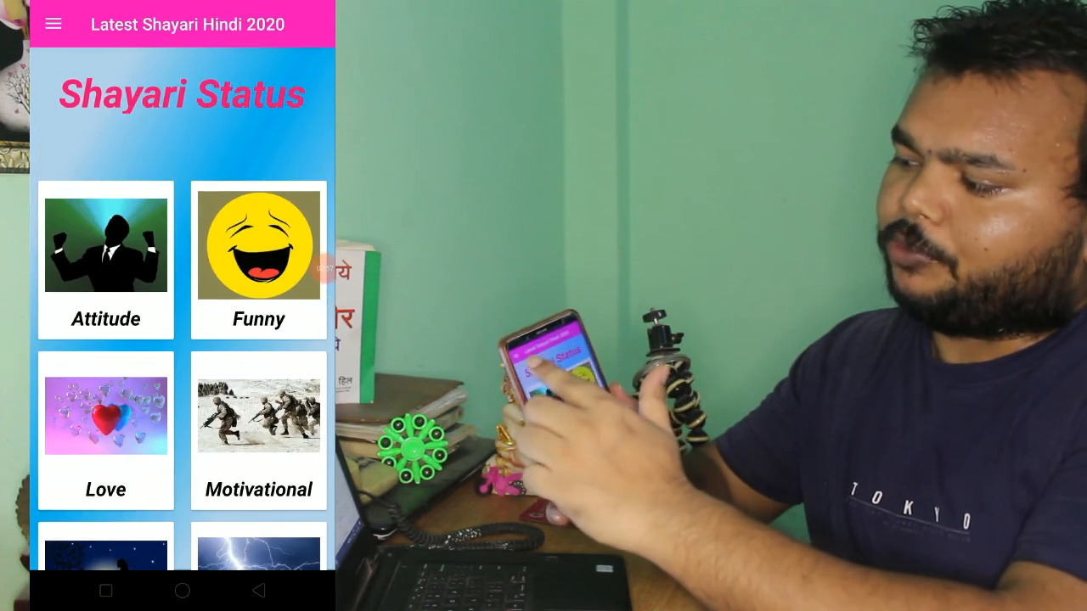
# - View the Shayari app's navigation menu and close it again
pyautogui.click(53, 23)
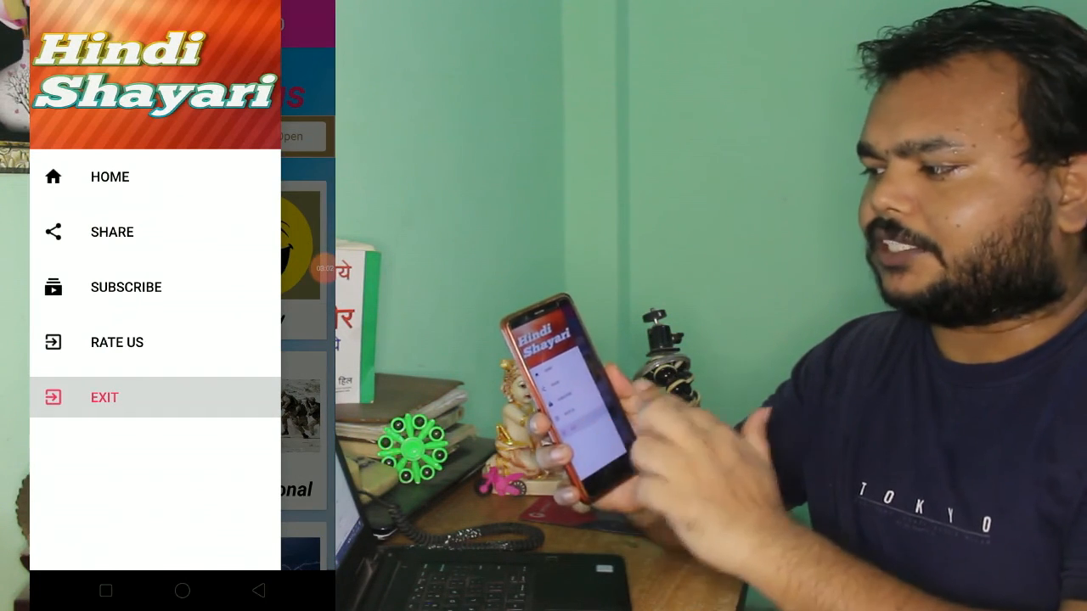
pyautogui.click(323, 269)
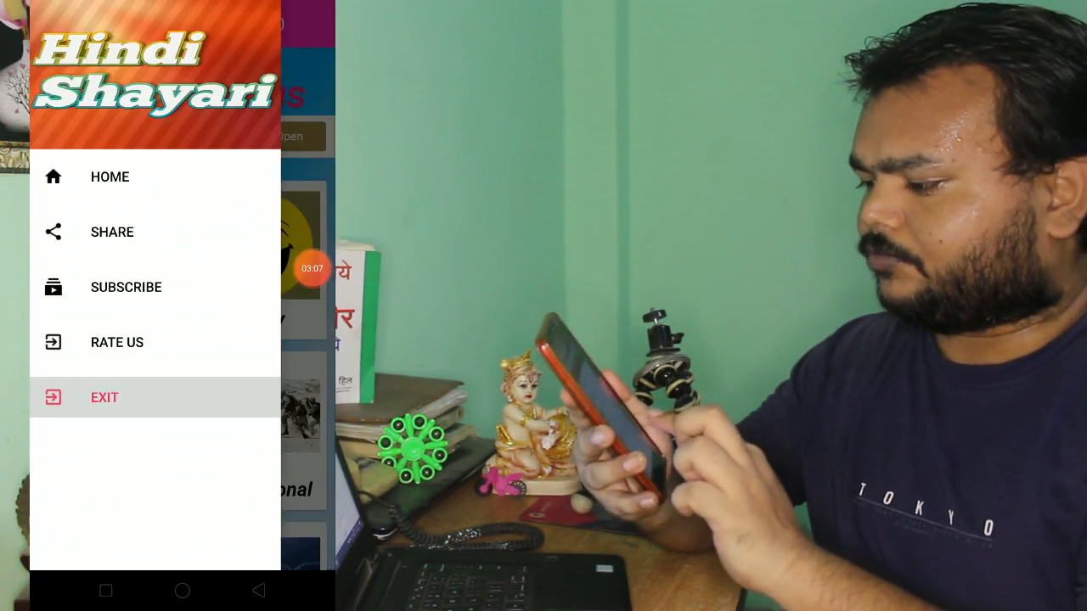
pyautogui.click(259, 591)
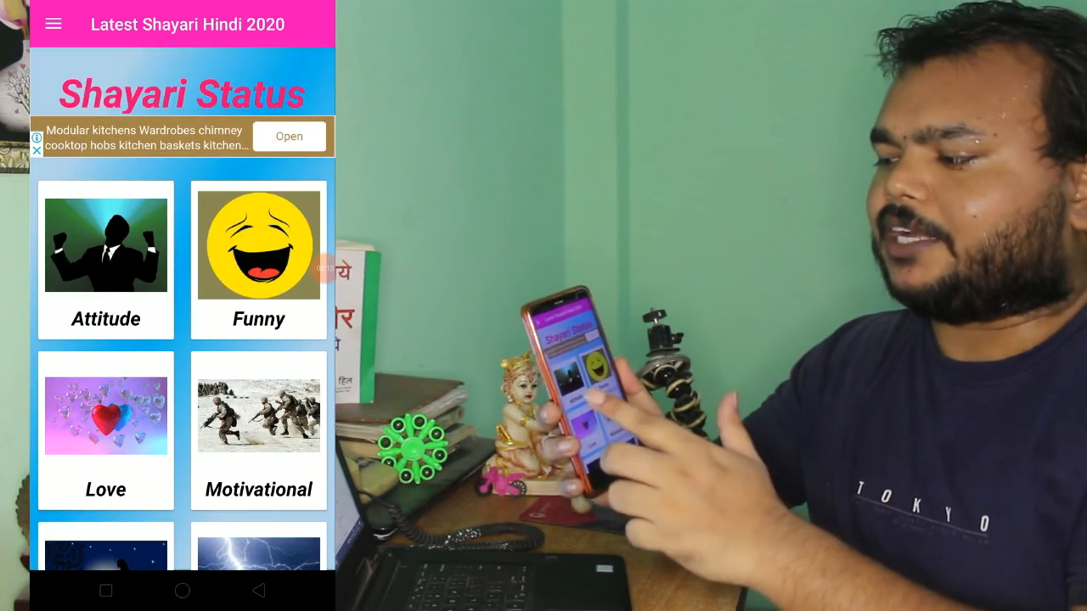
# - Open the Attitude category, close its interstitial ad, view the shayari list and exit the app
pyautogui.click(117, 304)
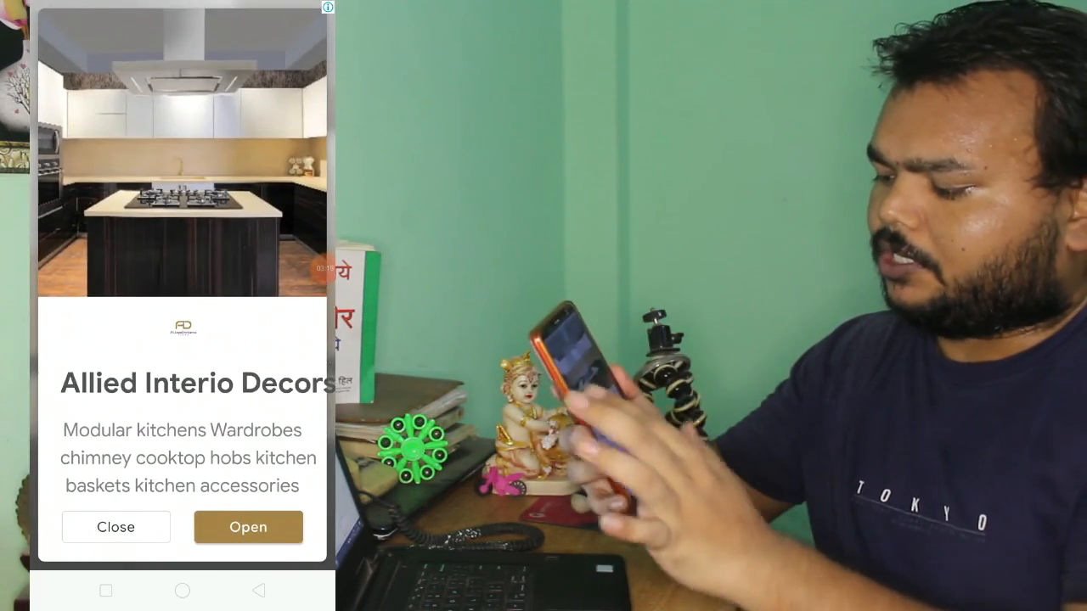
pyautogui.click(115, 528)
pyautogui.click(258, 590)
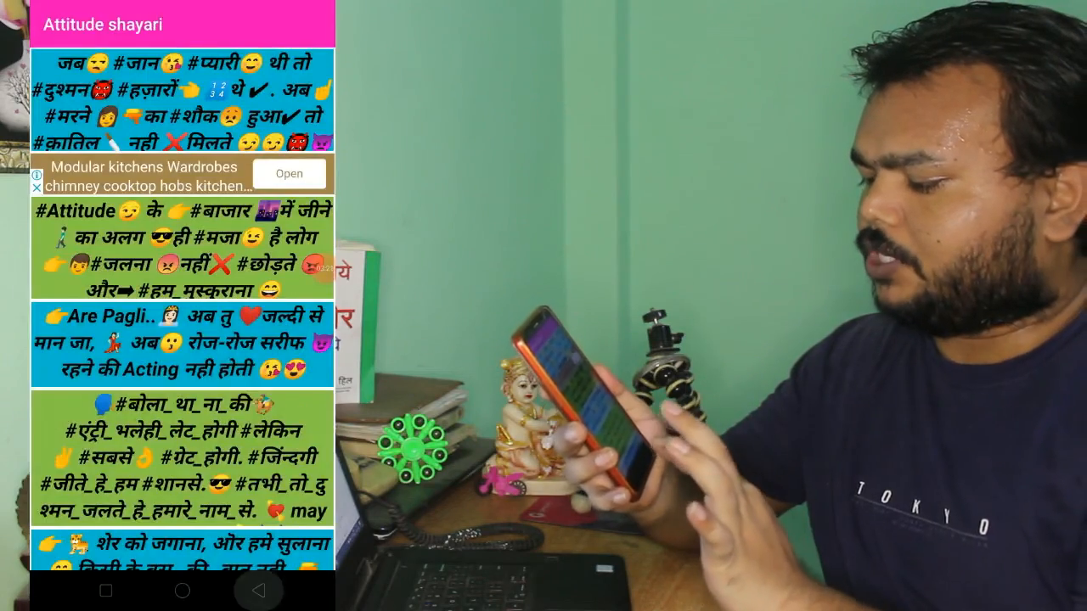
pyautogui.click(258, 591)
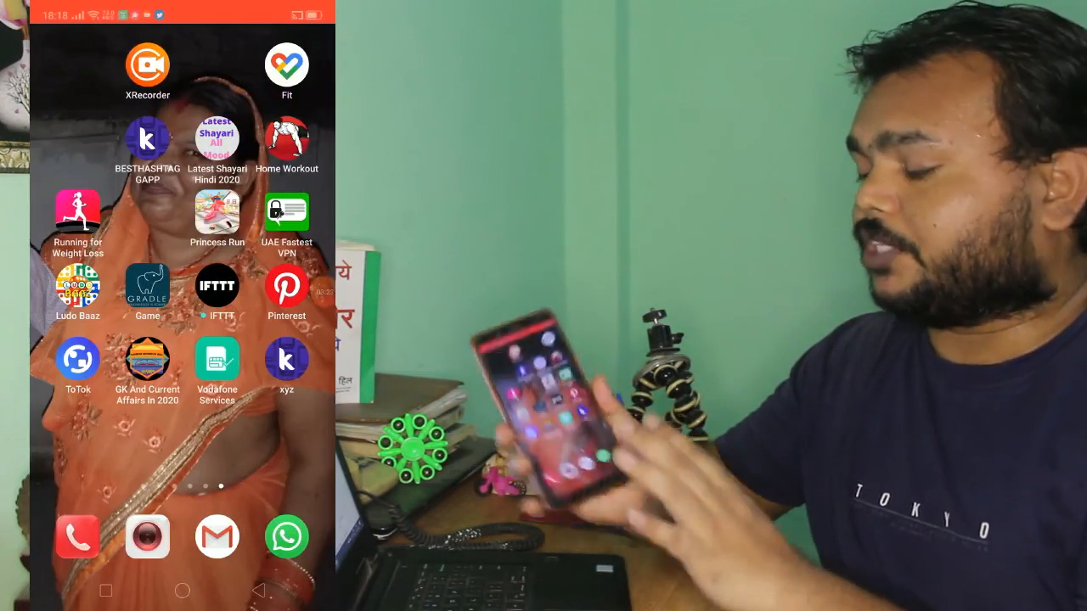